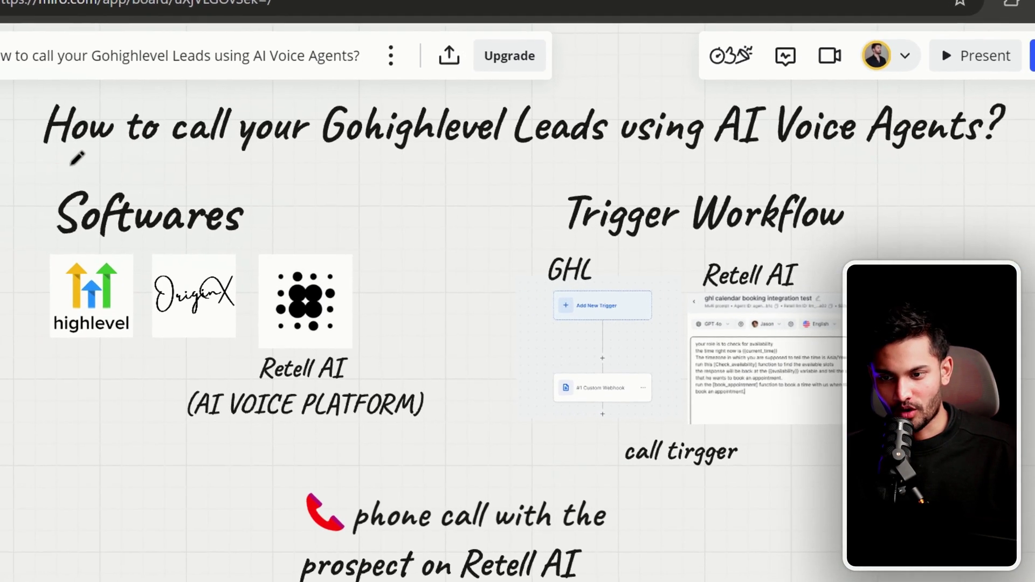
Step: Underline the Miro board's title with a red pen stroke
drag(188, 160, 790, 160)
drag(860, 157, 1026, 140)
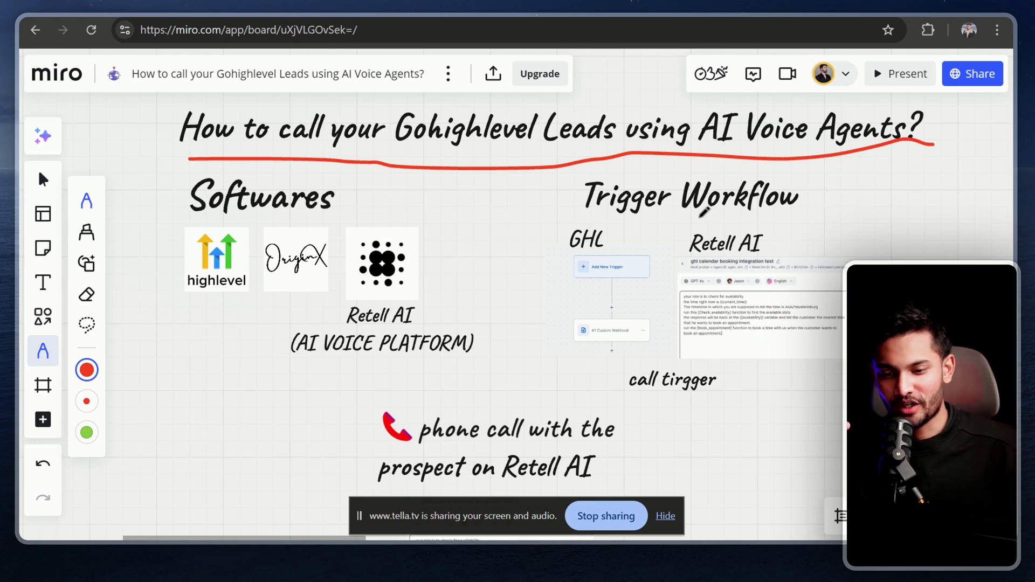
scroll(665, 356, down, 4)
scroll(551, 326, up, 4)
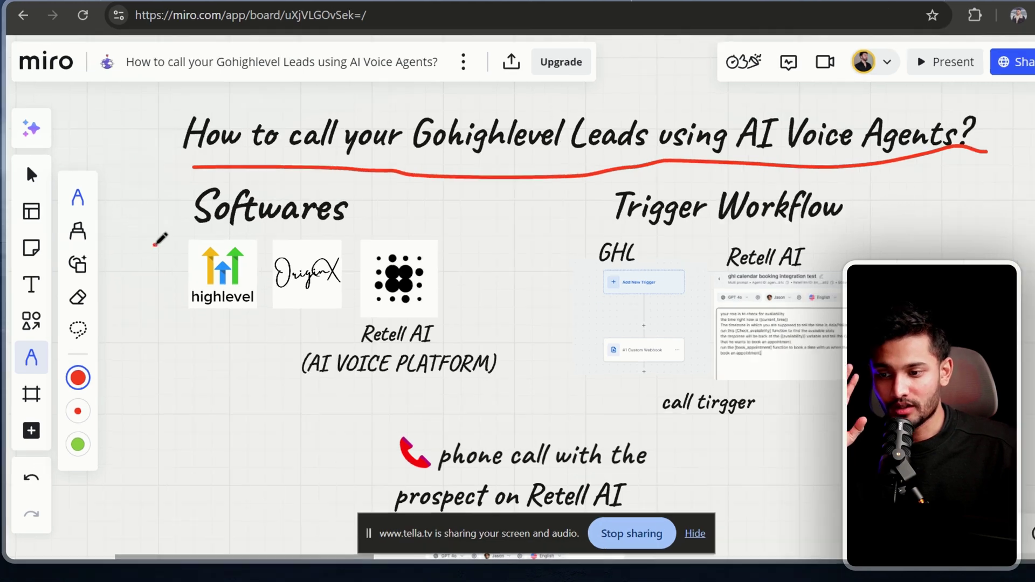
Step: Circle and underline the OriginX logo, strike through PLATFORM, and underline the Retell AI label
mouse_move(158, 244)
mouse_down()
mouse_move(182, 259)
mouse_move(292, 131)
mouse_up()
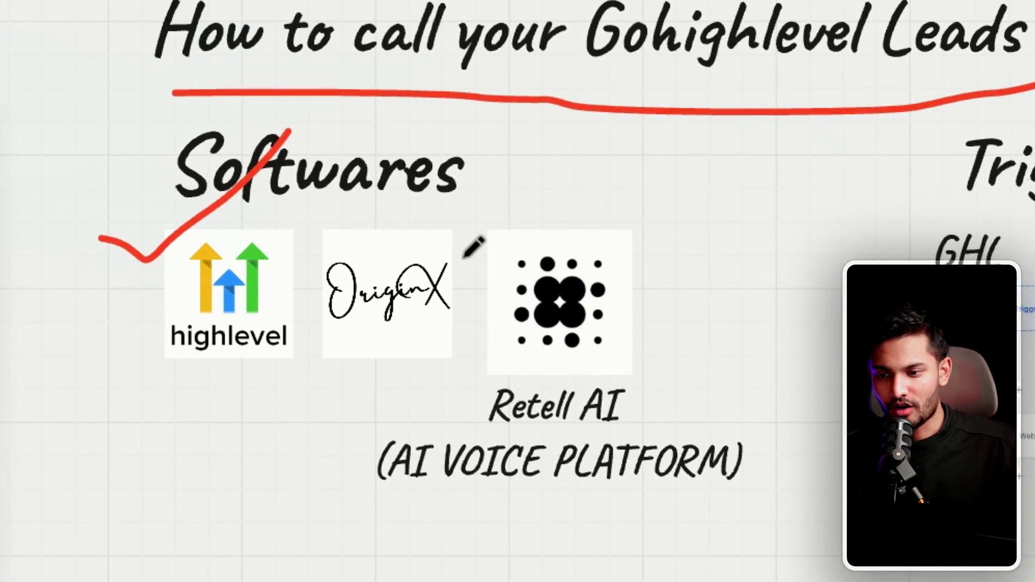
mouse_move(445, 205)
mouse_down()
mouse_move(312, 367)
mouse_move(404, 199)
mouse_up()
drag(291, 360, 488, 357)
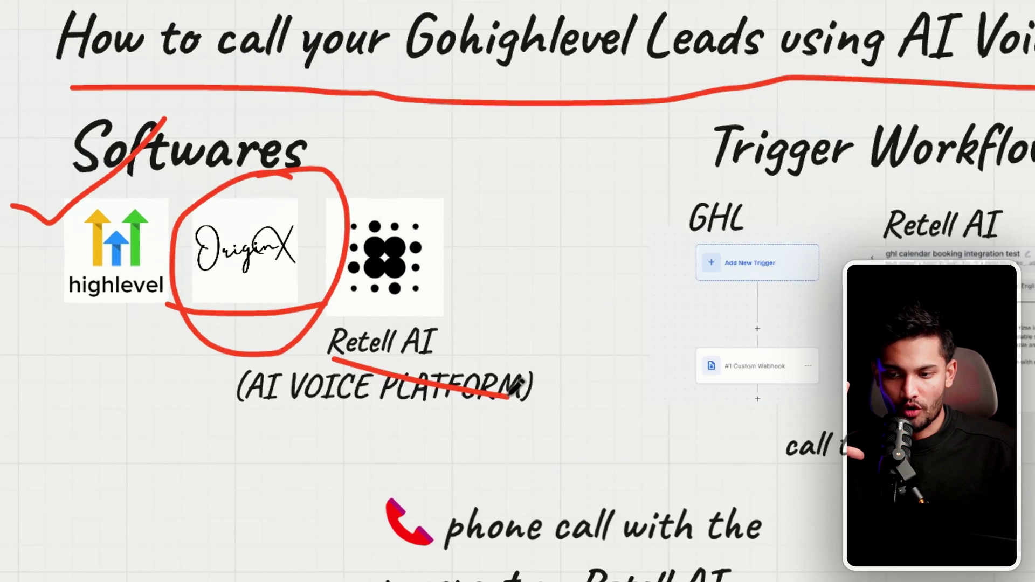
drag(356, 339, 465, 362)
drag(340, 400, 516, 398)
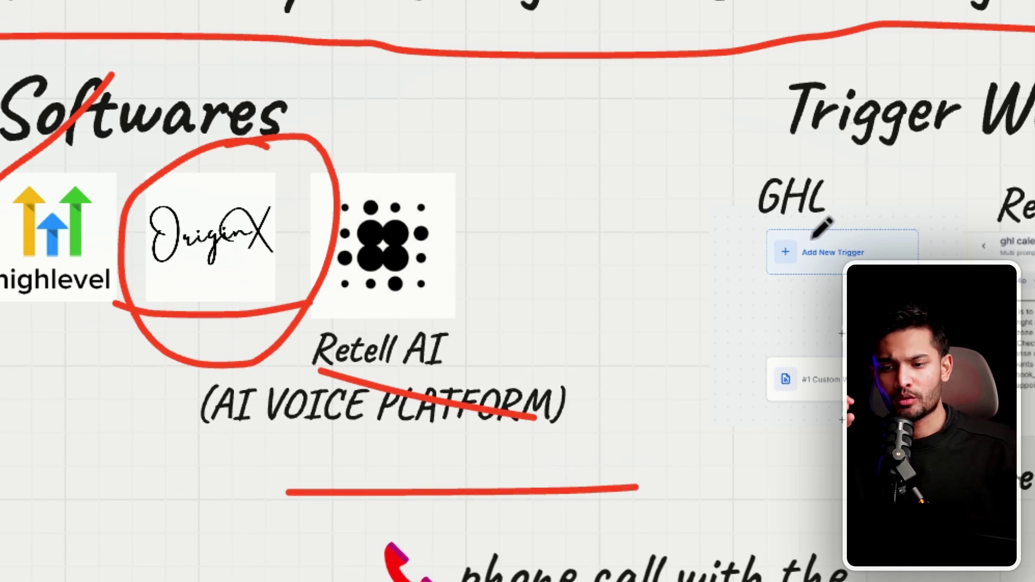
Step: Loop the phone-call-with-prospect note and circle the Trigger Workflow section in red
scroll(808, 196, down, 10)
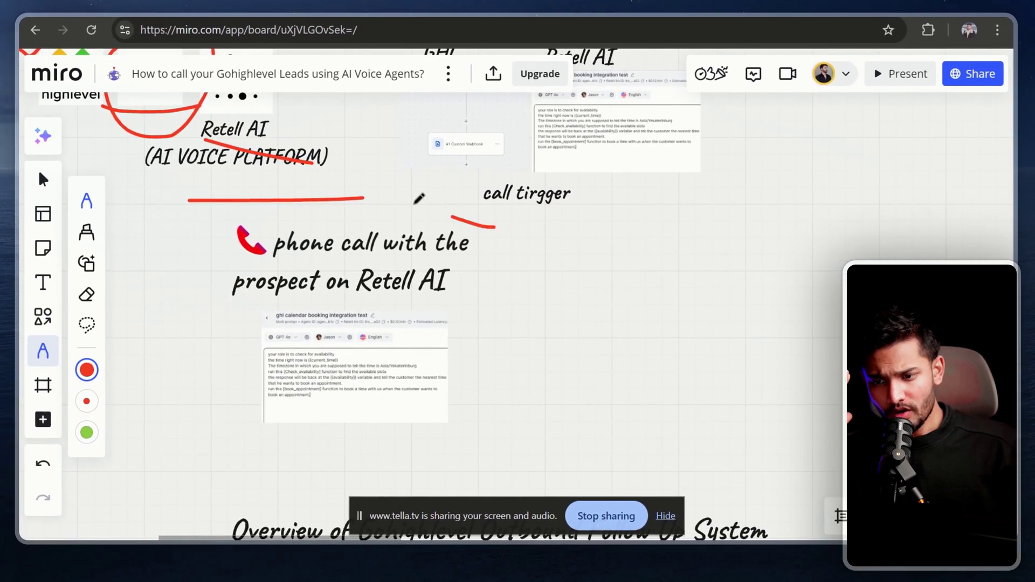
drag(344, 186, 468, 242)
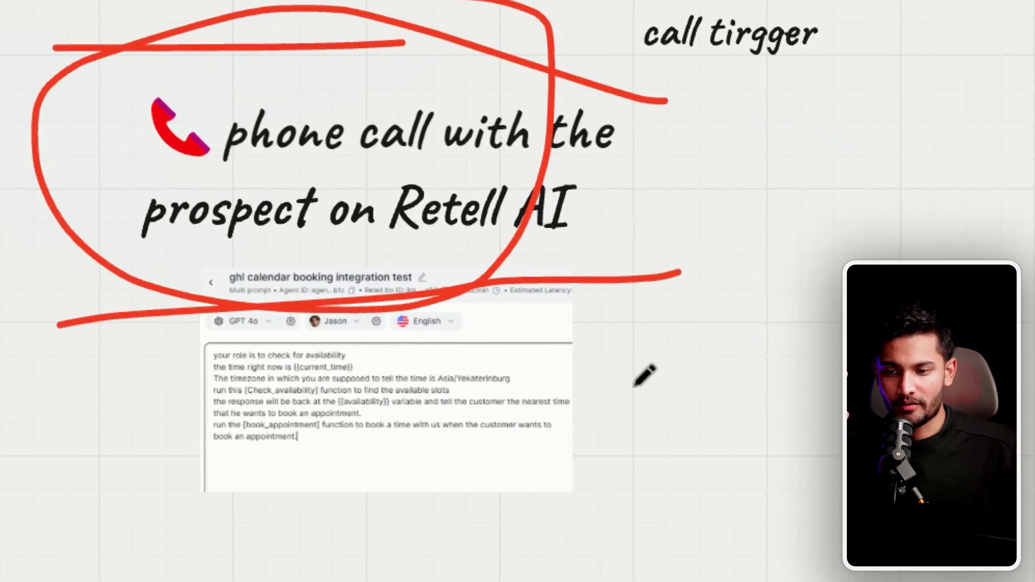
scroll(682, 347, up, 5)
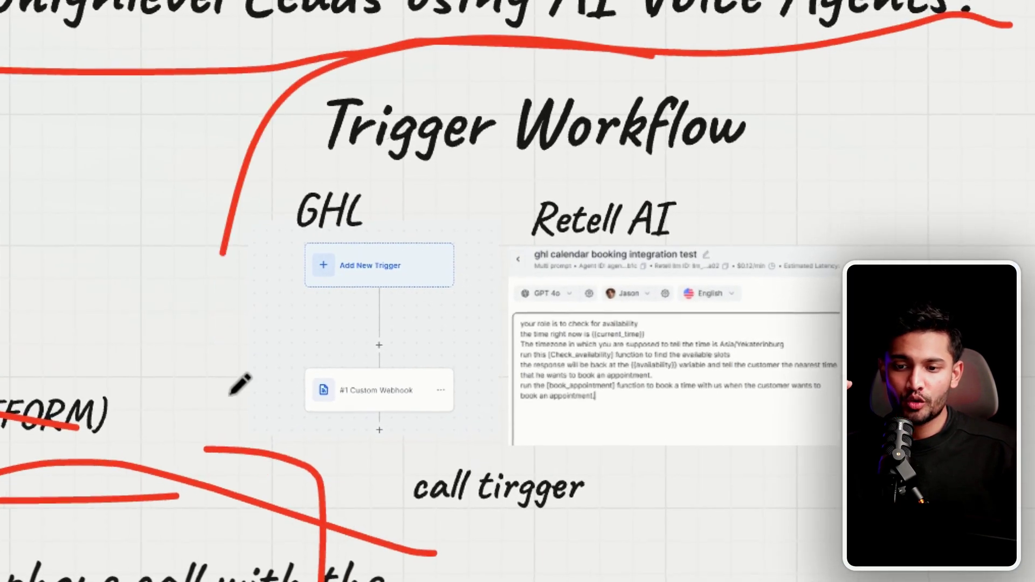
drag(377, 366, 688, 86)
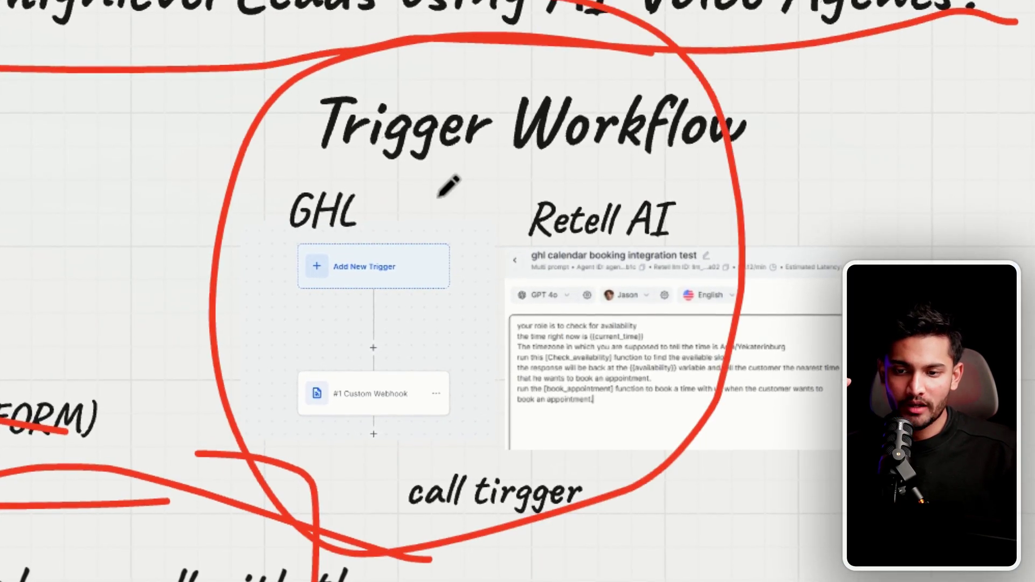
drag(439, 200, 738, 175)
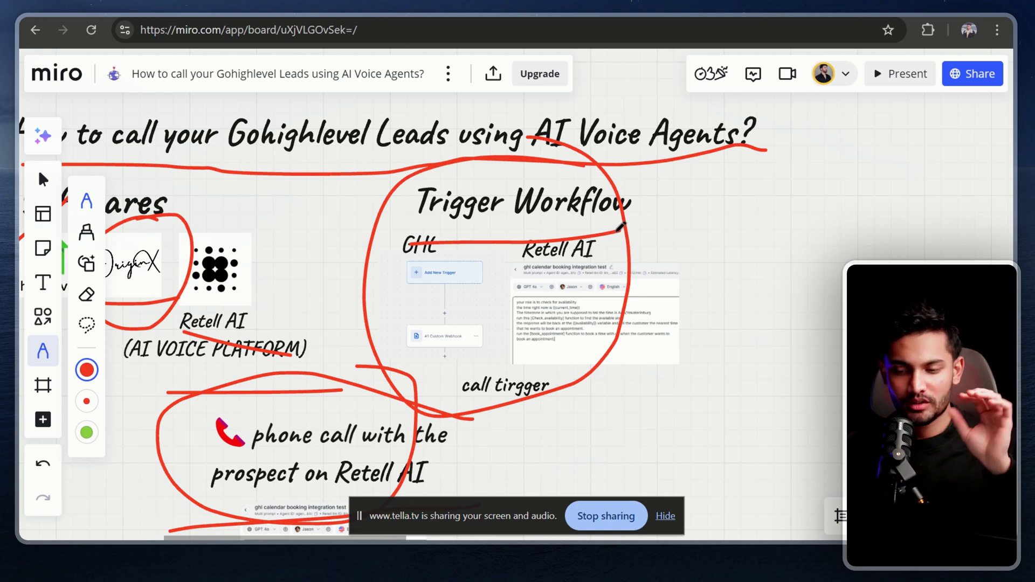
Step: Underline the flowchart title, circle the Facebook ad leads box, and arrow it to GOHIGHLEVEL
scroll(666, 347, down, 10)
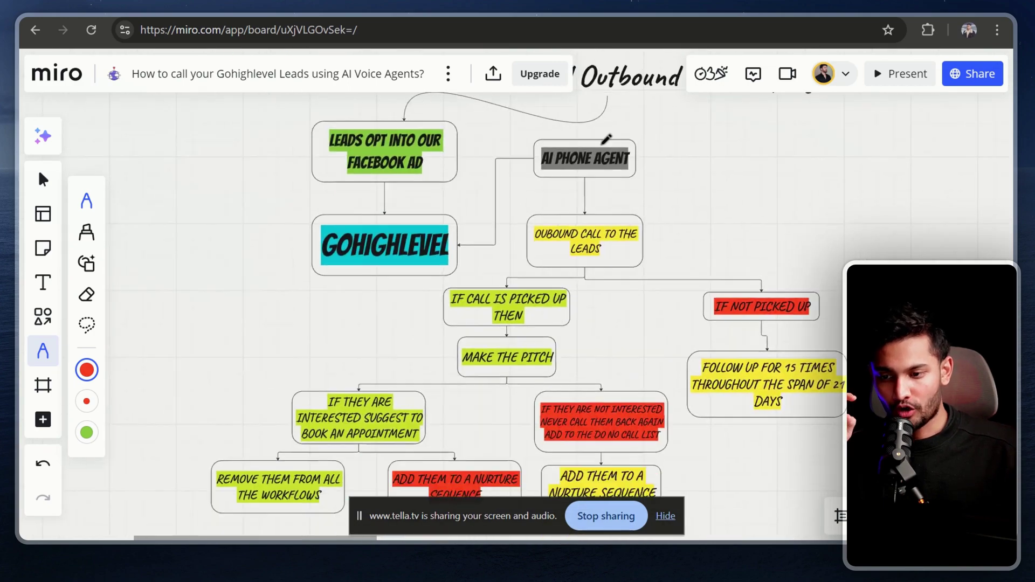
drag(250, 202, 814, 214)
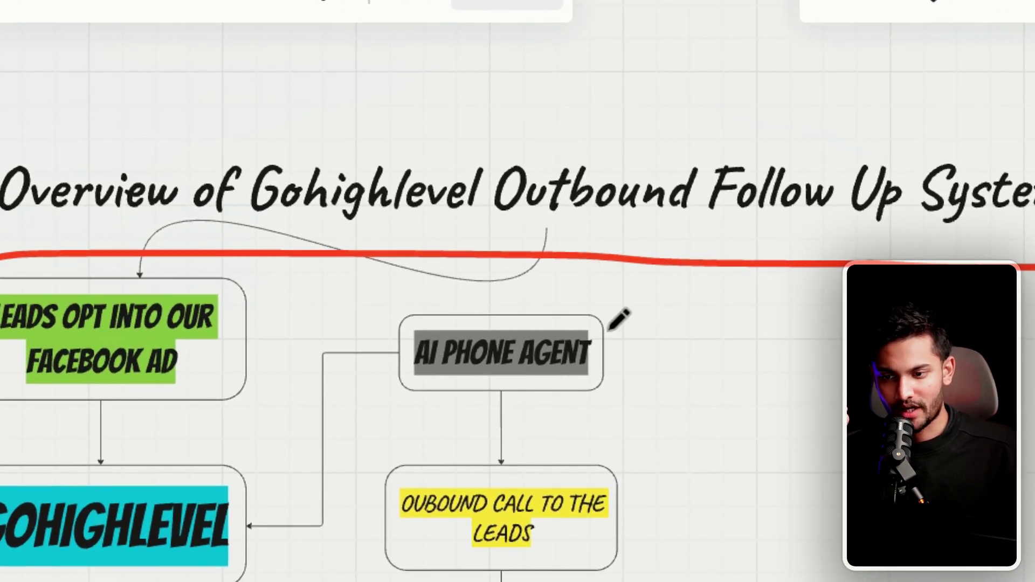
scroll(611, 329, down, 2)
mouse_move(277, 177)
mouse_down()
mouse_move(119, 102)
mouse_move(240, 216)
mouse_up()
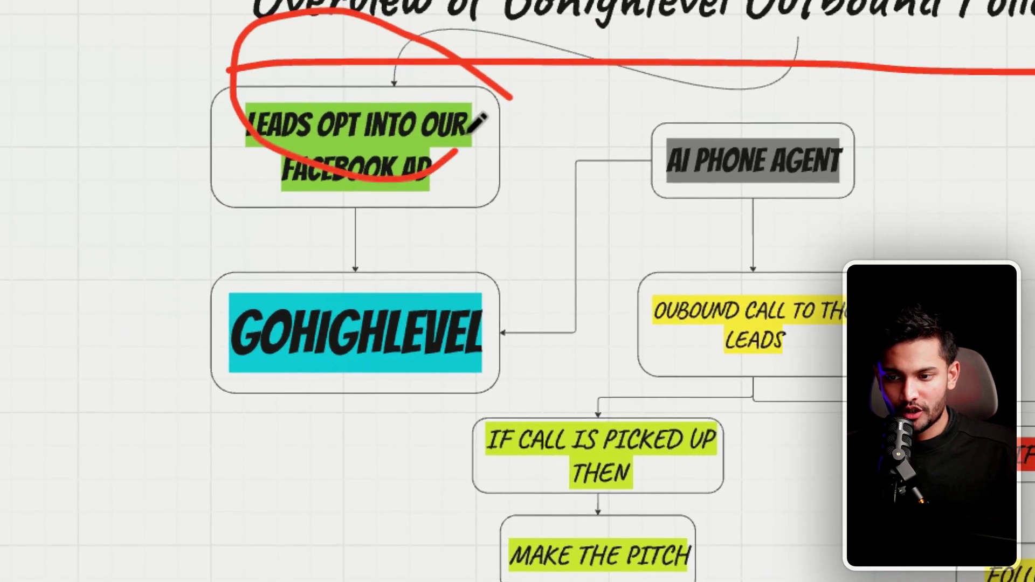
drag(469, 129, 472, 76)
drag(289, 204, 498, 187)
drag(160, 204, 223, 299)
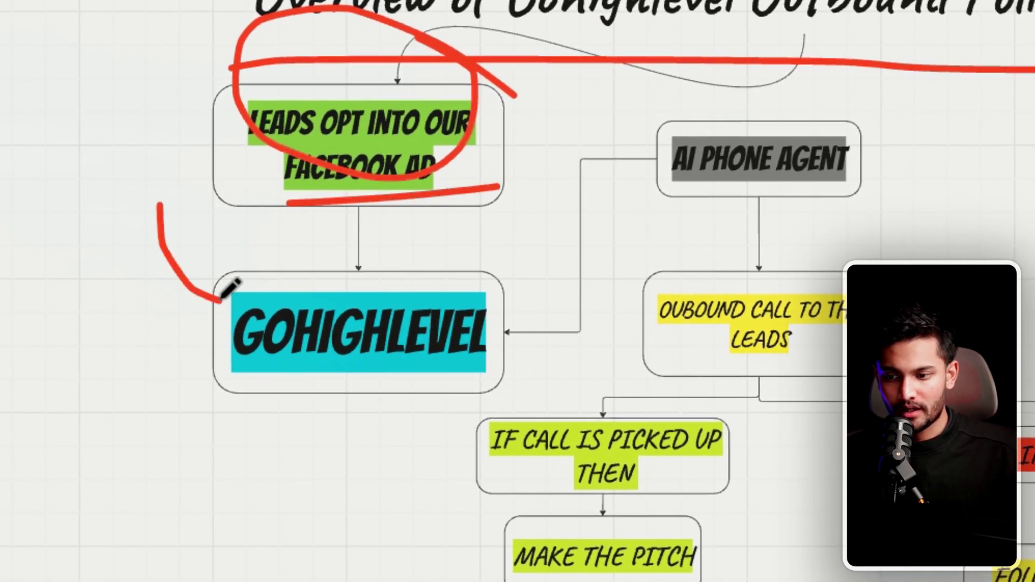
mouse_move(208, 259)
mouse_down()
mouse_move(251, 326)
mouse_move(274, 327)
mouse_up()
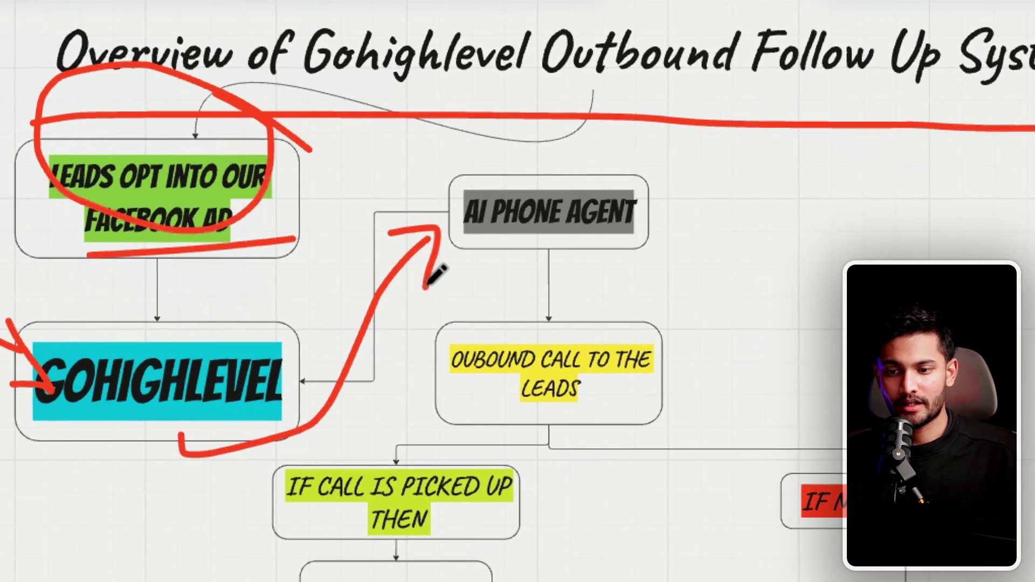
Step: Arrow GOHIGHLEVEL to AI PHONE AGENT and mark the outbound call, pickup, pitch and follow-up boxes
mouse_move(464, 217)
mouse_down()
mouse_move(459, 244)
mouse_move(590, 216)
mouse_up()
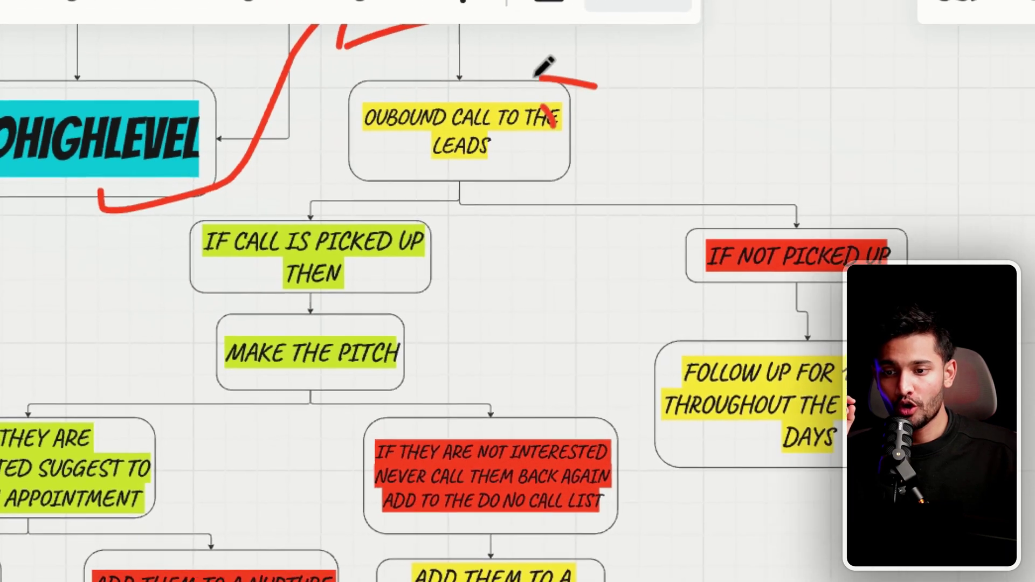
drag(494, 50, 374, 33)
drag(163, 312, 519, 285)
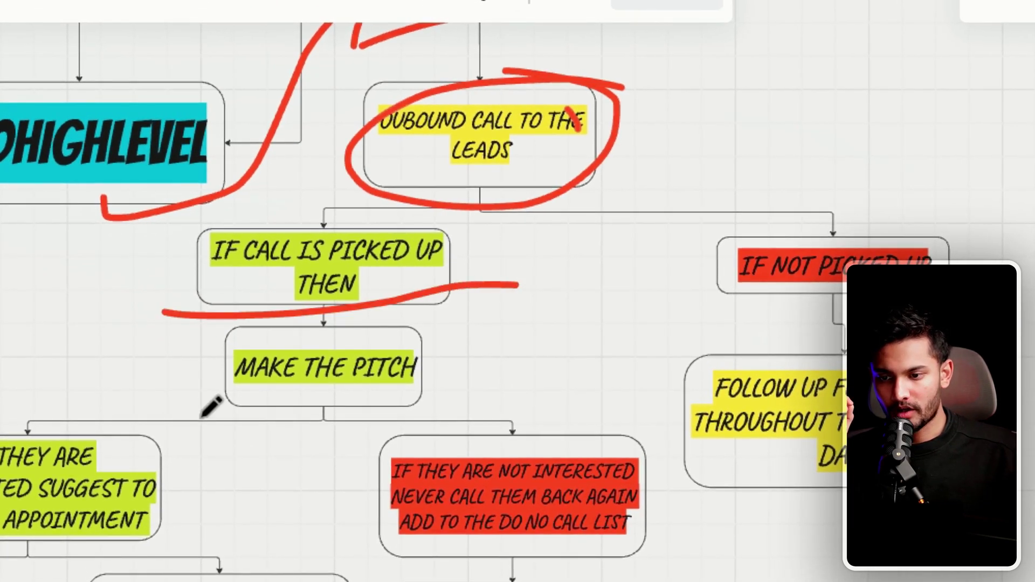
drag(199, 419, 463, 414)
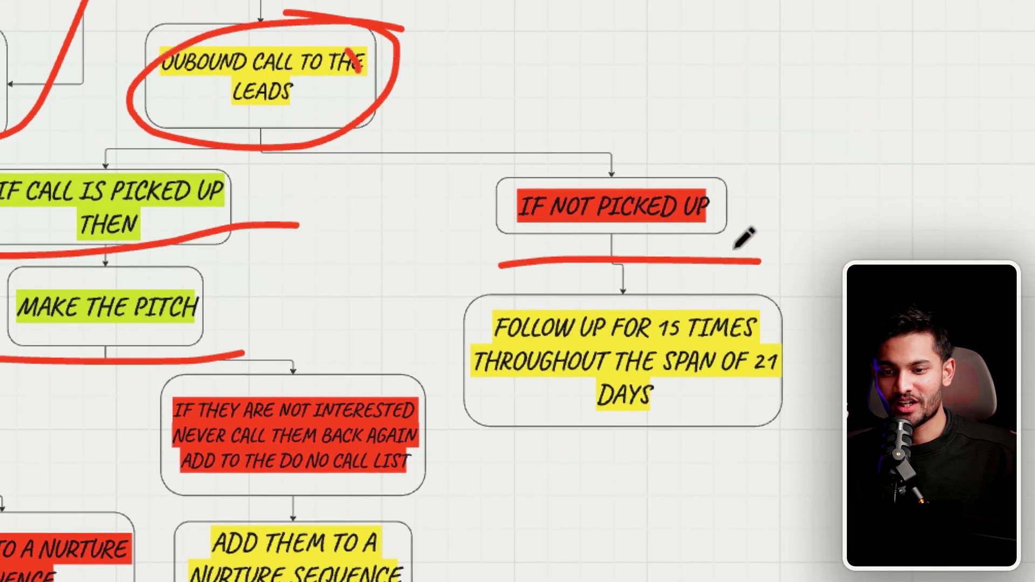
mouse_move(743, 254)
mouse_down()
mouse_move(763, 361)
mouse_move(761, 282)
mouse_up()
drag(583, 393, 845, 367)
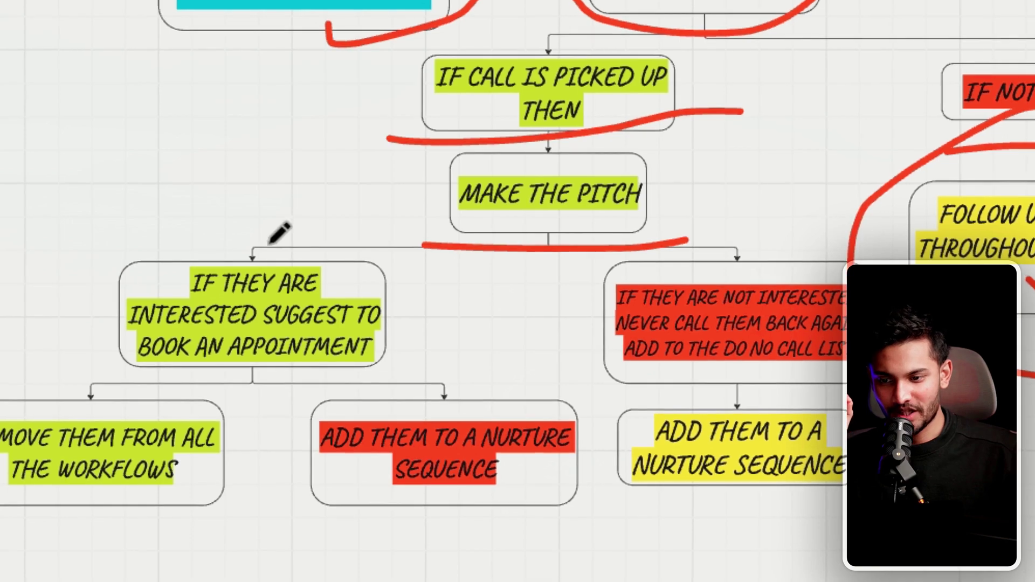
Step: Mark the interested, nurture sequence and remove-from-workflows boxes, linking the follow-up loop to nurture
mouse_move(88, 274)
mouse_down()
mouse_move(198, 319)
mouse_move(363, 199)
mouse_up()
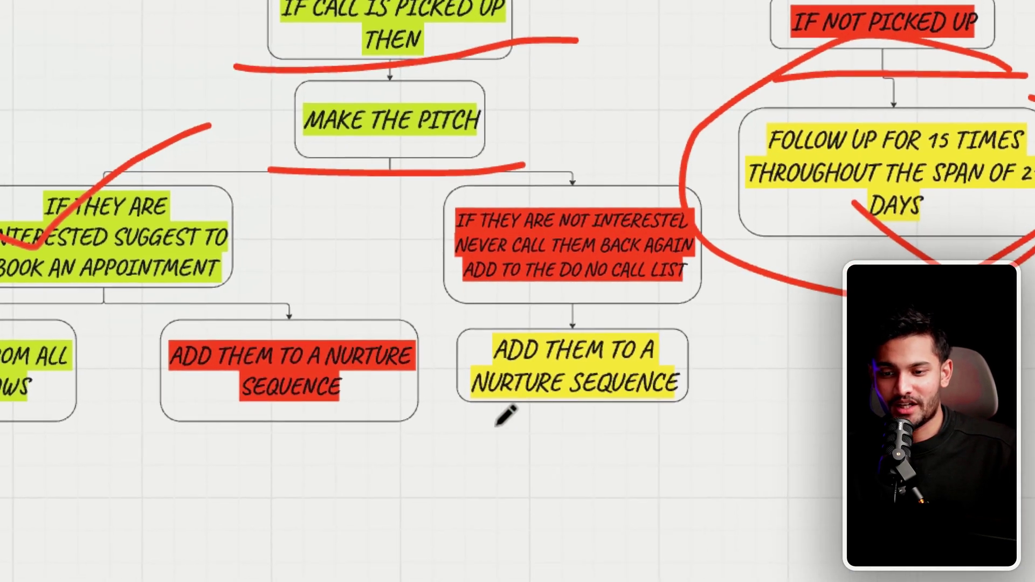
drag(486, 432, 738, 427)
mouse_move(682, 313)
mouse_down()
mouse_move(700, 283)
mouse_move(684, 278)
mouse_up()
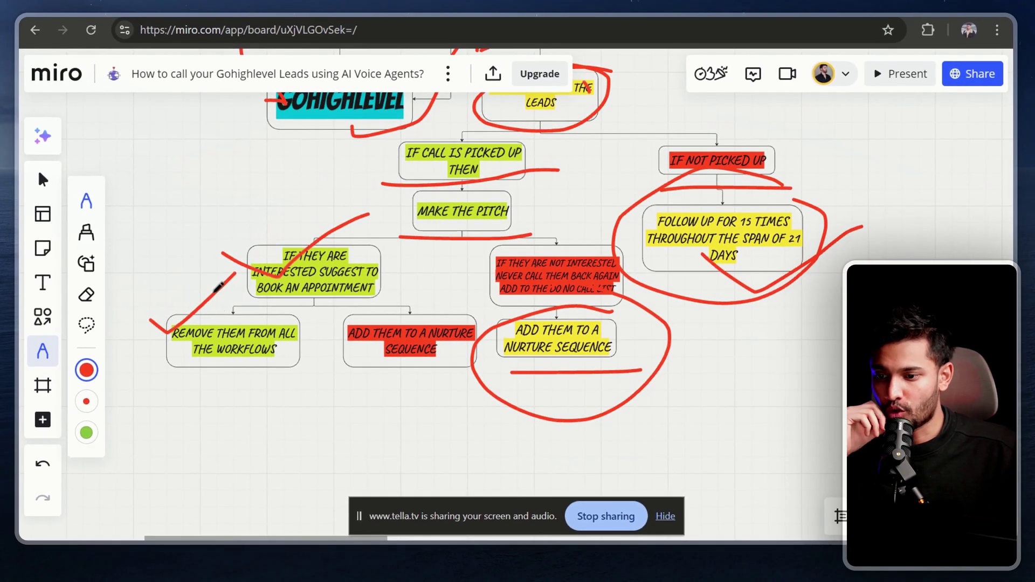
drag(186, 378, 330, 349)
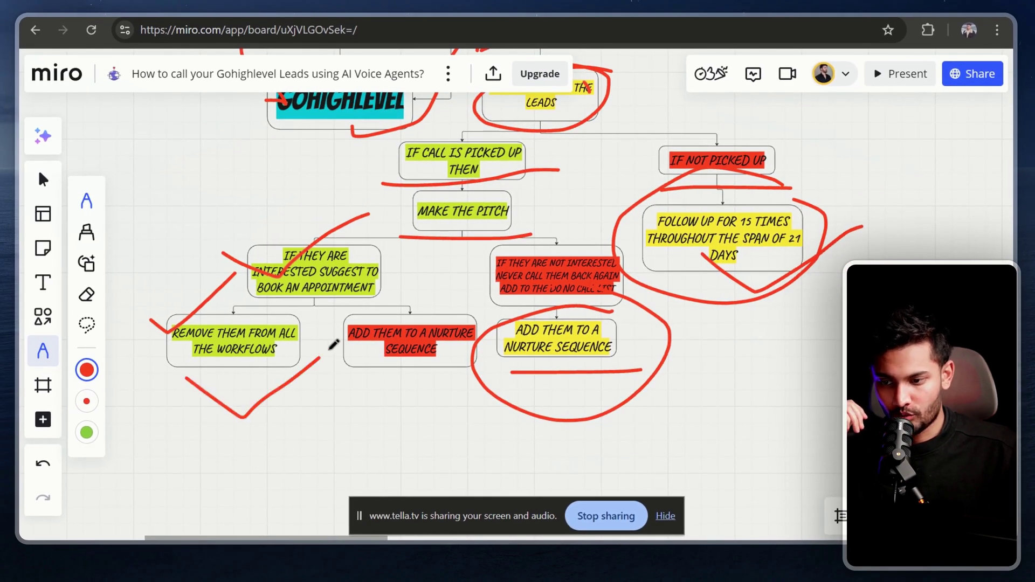
mouse_move(426, 436)
mouse_down()
mouse_move(521, 383)
mouse_move(487, 393)
mouse_up()
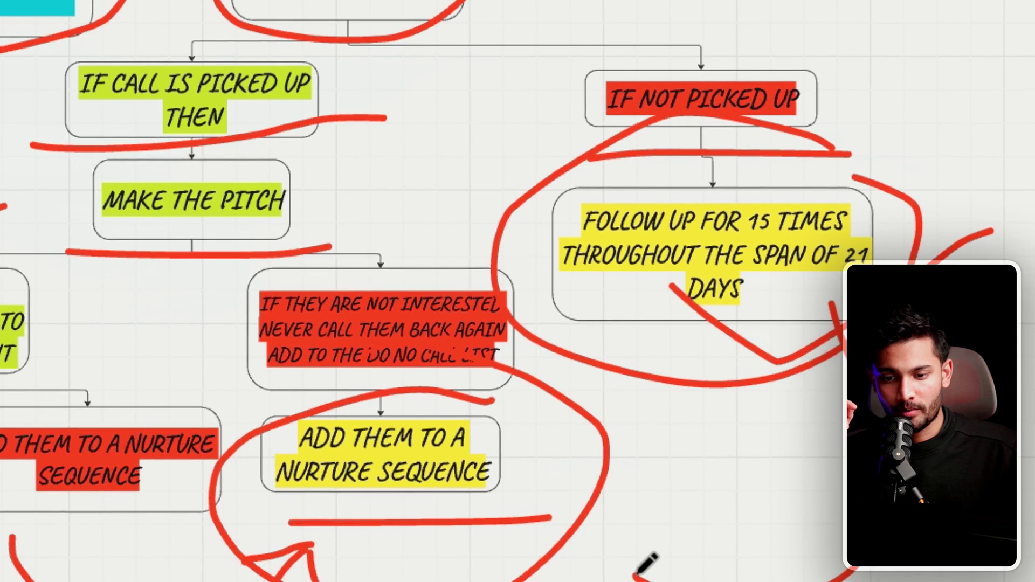
drag(863, 523, 836, 480)
drag(619, 535, 749, 537)
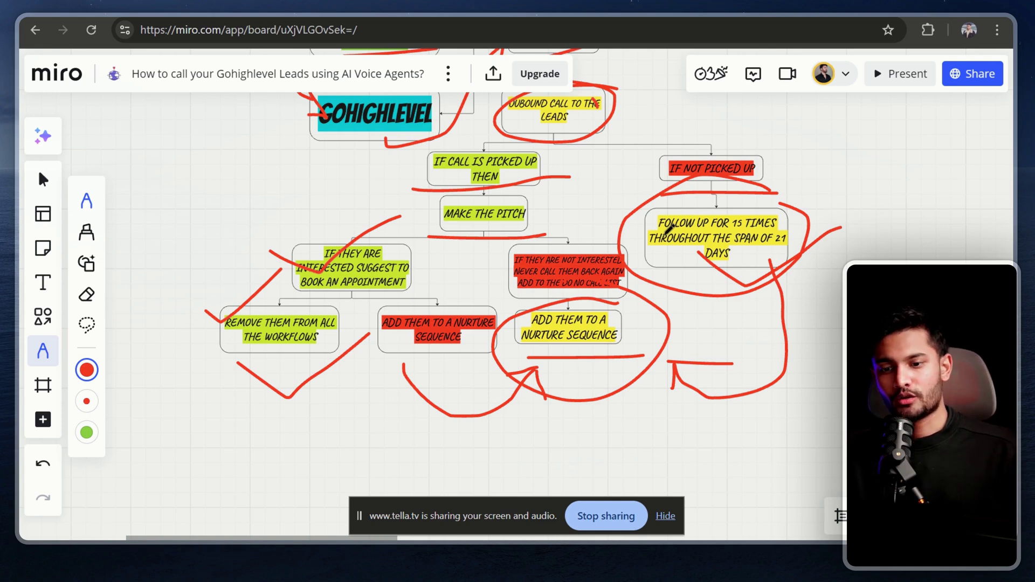
key(alt+Tab)
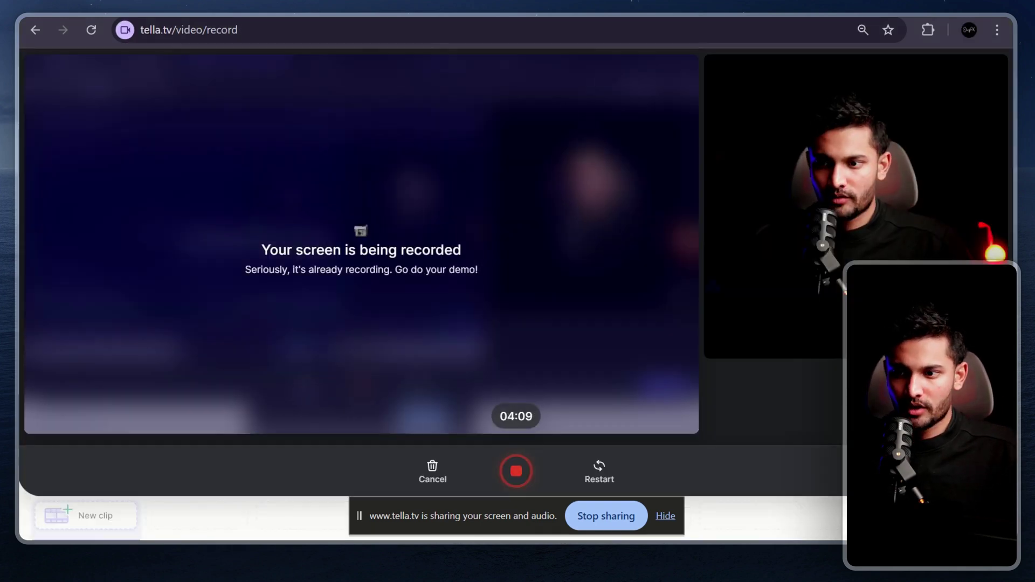
Step: Bring the Retell AI dashboard's Agents page forward while Tella keeps recording
key(alt+Tab)
click(448, 119)
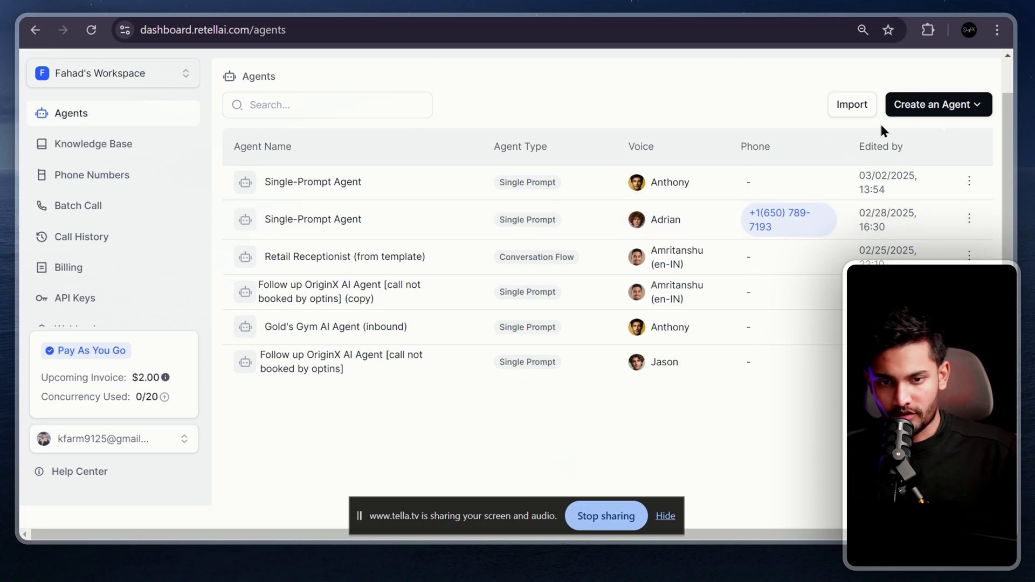
Step: Look over the agent creation options and the agent upload dialog on the Agents page
click(932, 110)
click(752, 96)
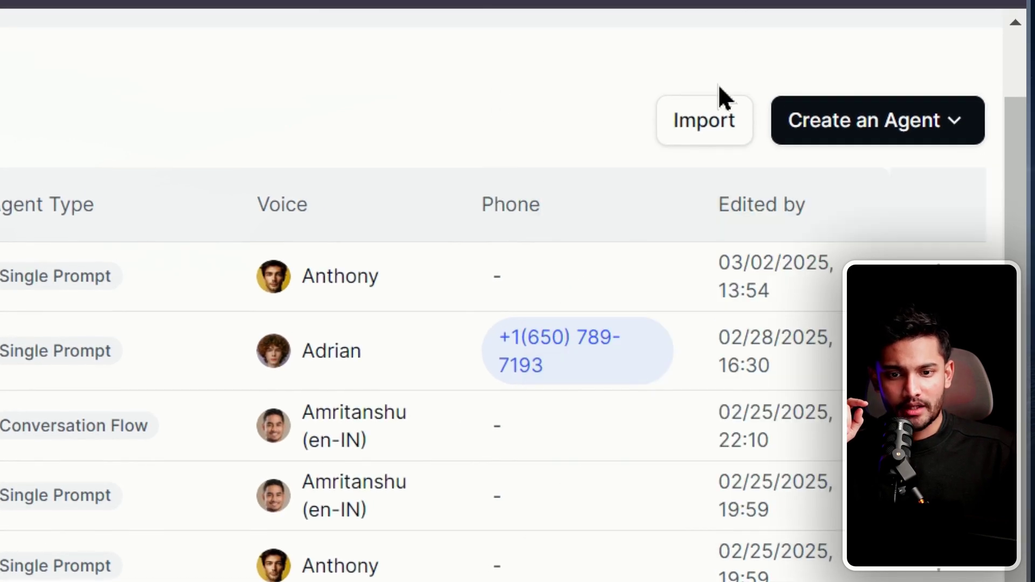
click(878, 120)
click(488, 83)
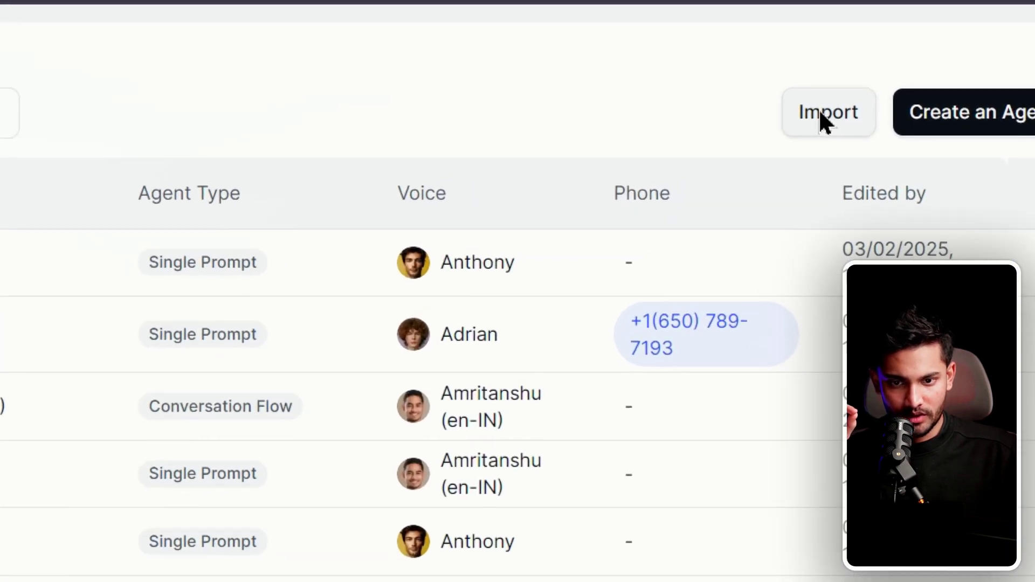
click(849, 107)
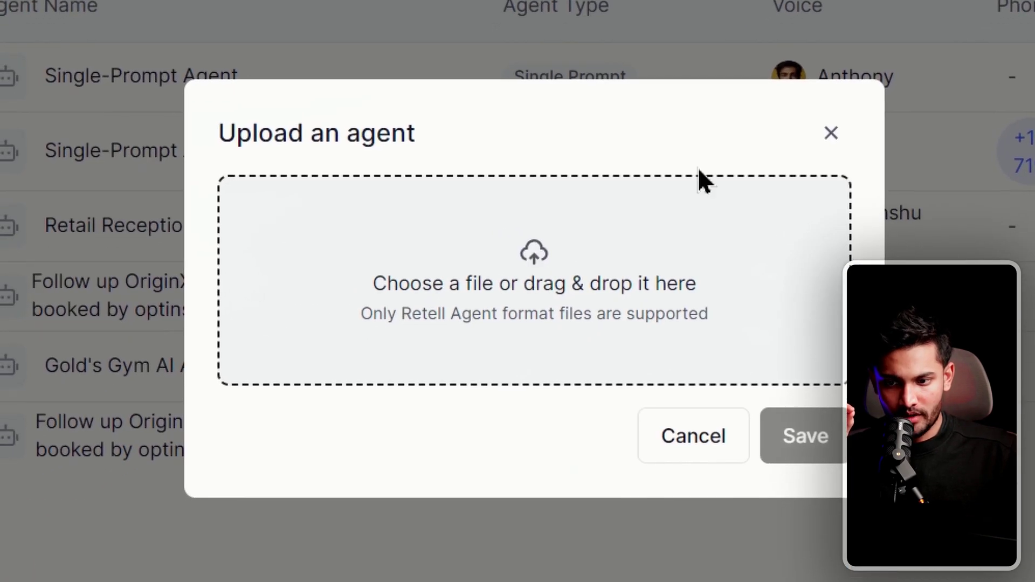
click(828, 134)
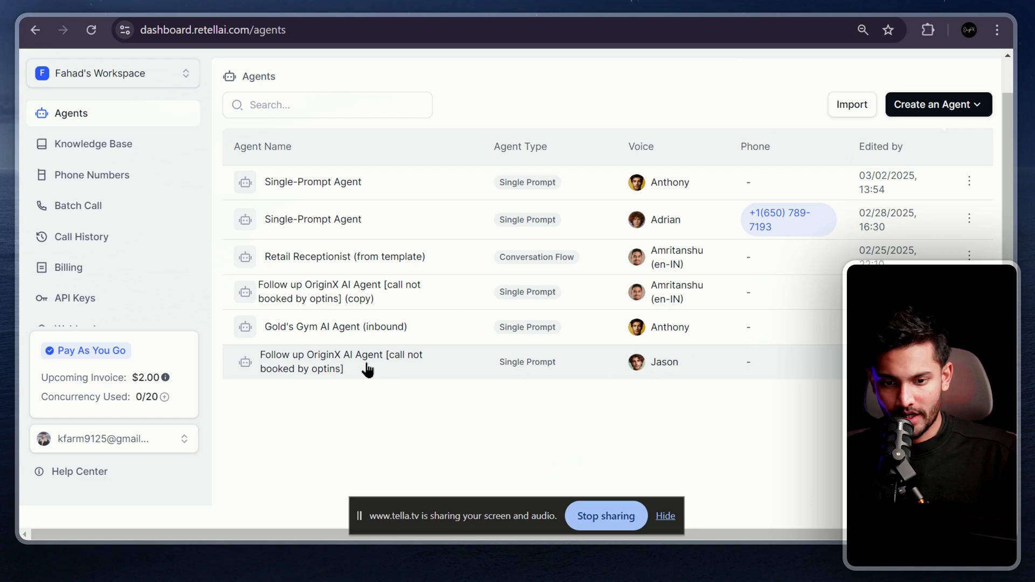
Step: Upload the recently downloaded agent file into Retell AI
scroll(692, 338, up, 1)
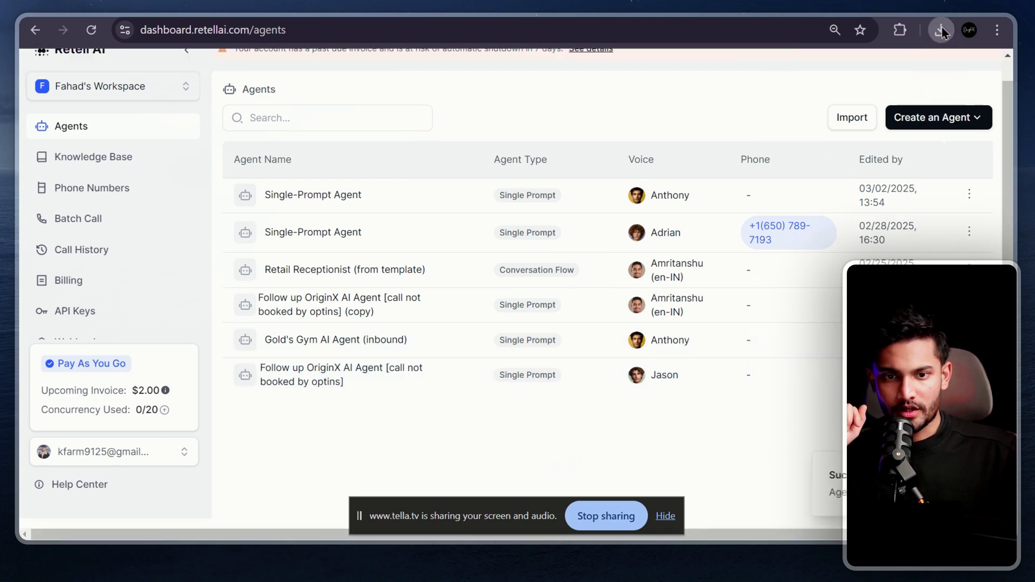
click(942, 31)
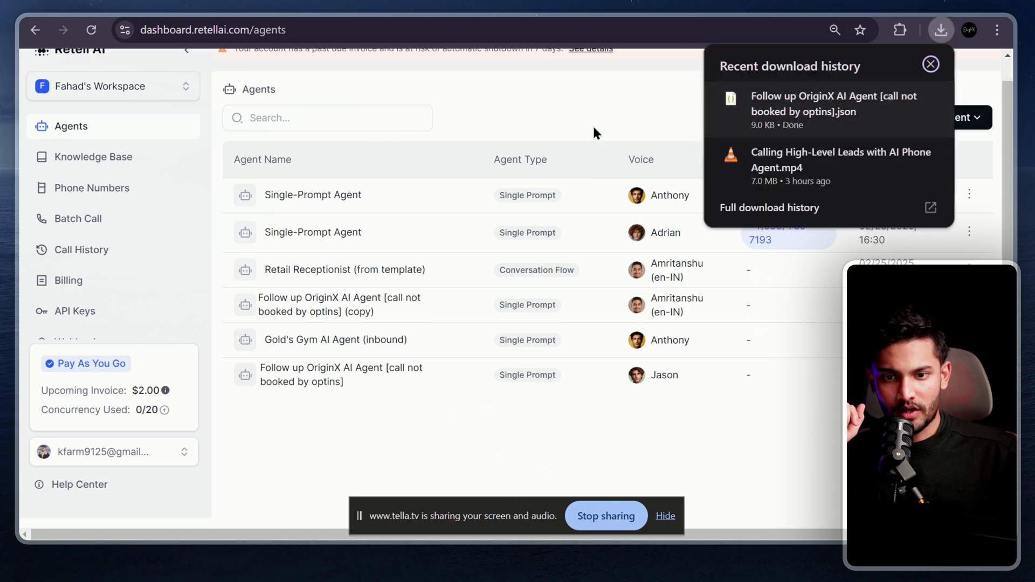
click(596, 109)
click(849, 112)
click(495, 290)
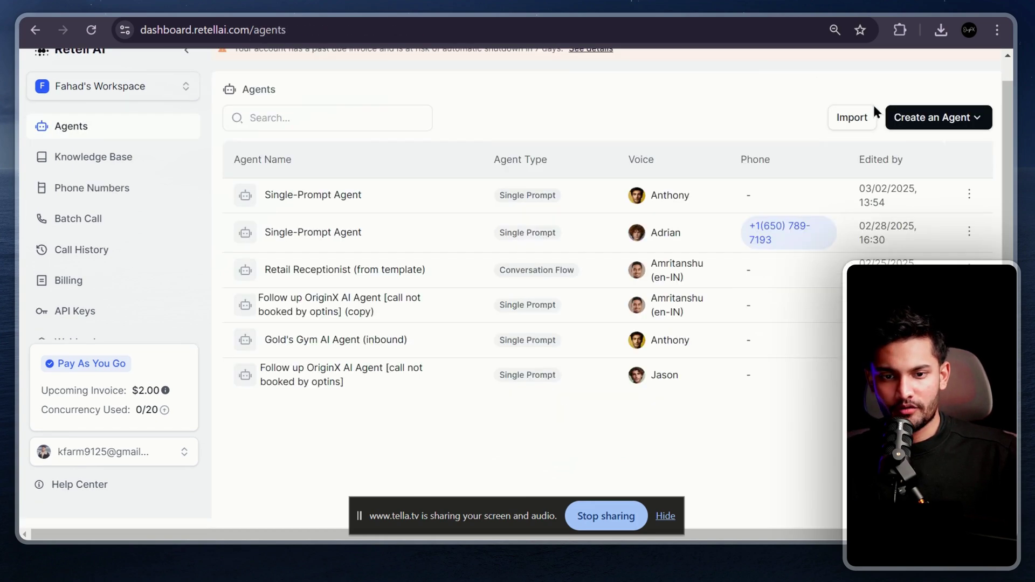
Step: Create a Single Prompt Agent from blank and place the cursor in its prompt field
click(893, 117)
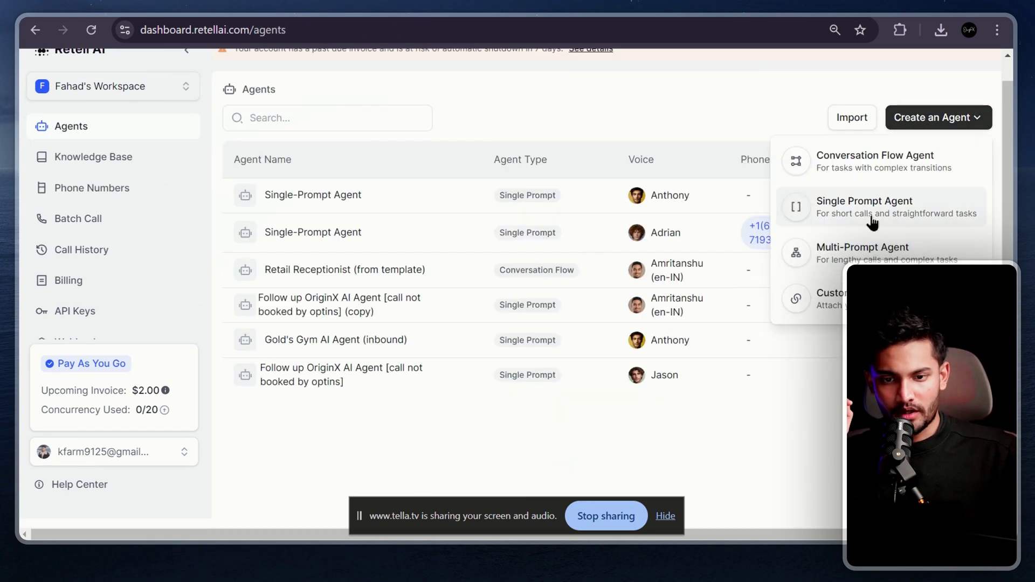
click(872, 221)
click(399, 264)
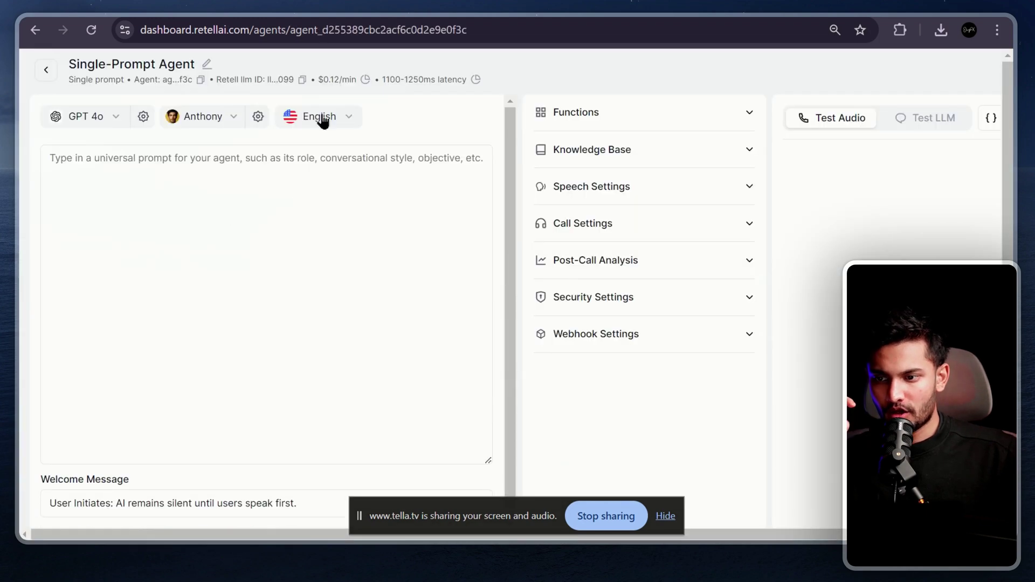
click(244, 209)
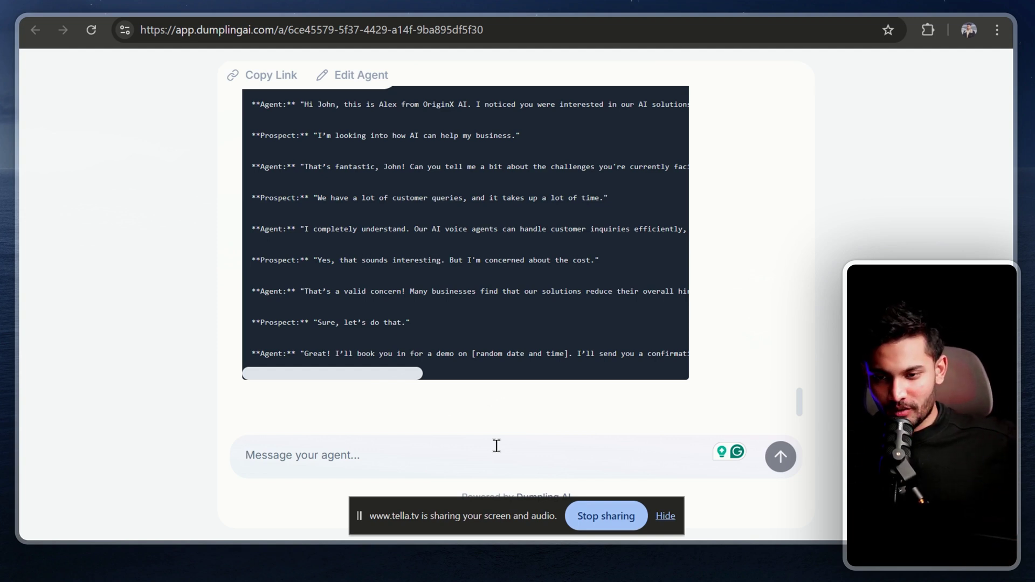
Step: Paste the prompt request into Dumpling AI and append ', THE FORMAT SHOULD BE MARKDOWN'
key(alt+Tab)
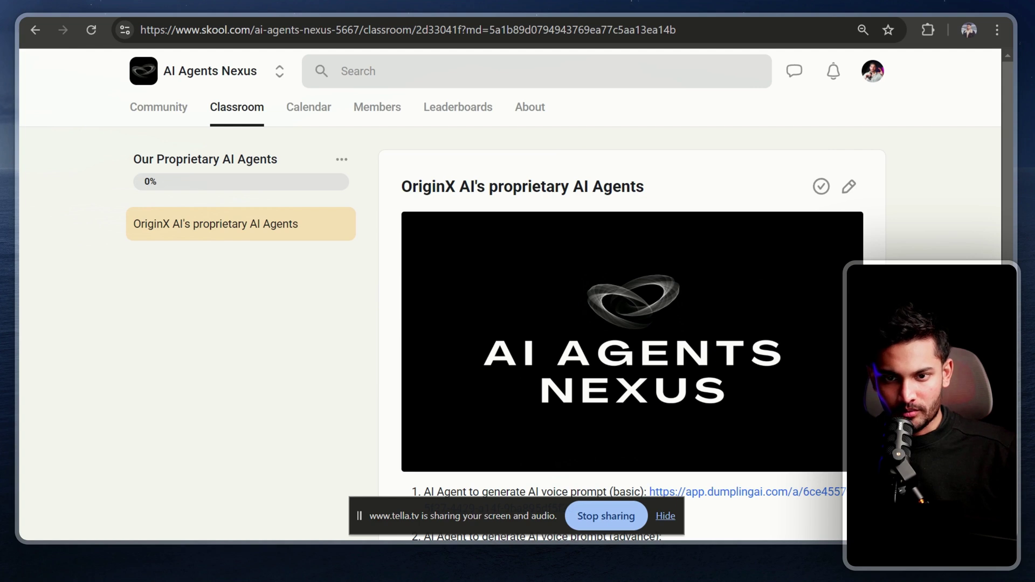
key(alt+Tab)
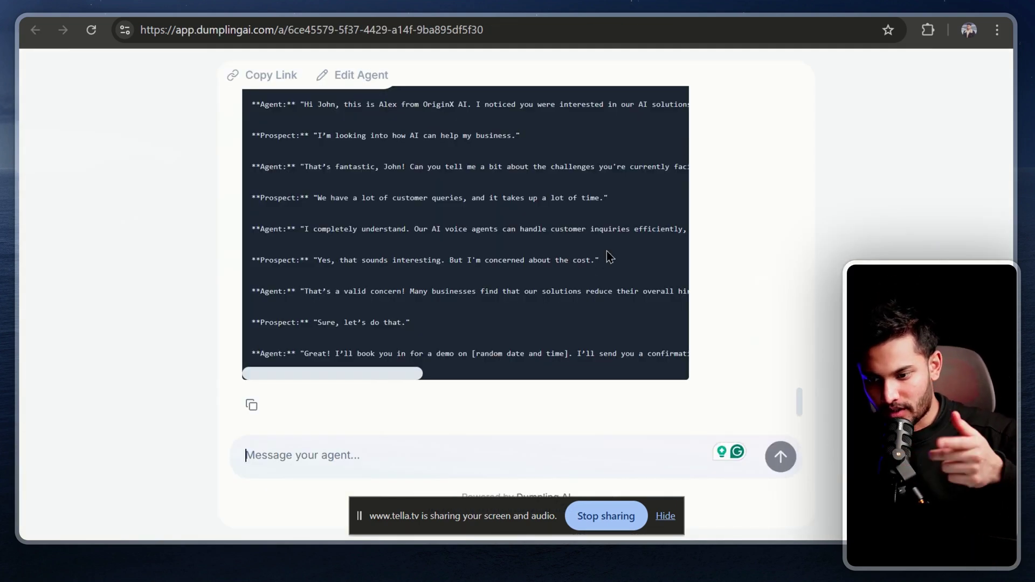
text(generate a prompt for an AI outbound Voice agent for an AI Agency named OriginX AI to follow up with the leads that have opted into the facebook ad campaigns of OriginX AI, OriginX AI provides AI Agents solutions for local and online businesses to streamline there CX, SDR and other backend process using AI Voice Agents and AI AGENTS, increasing these businesses profit margin and saving a ton on hiring employees)
text(, THE FORMAT SHOULD BE MARKDOWN)
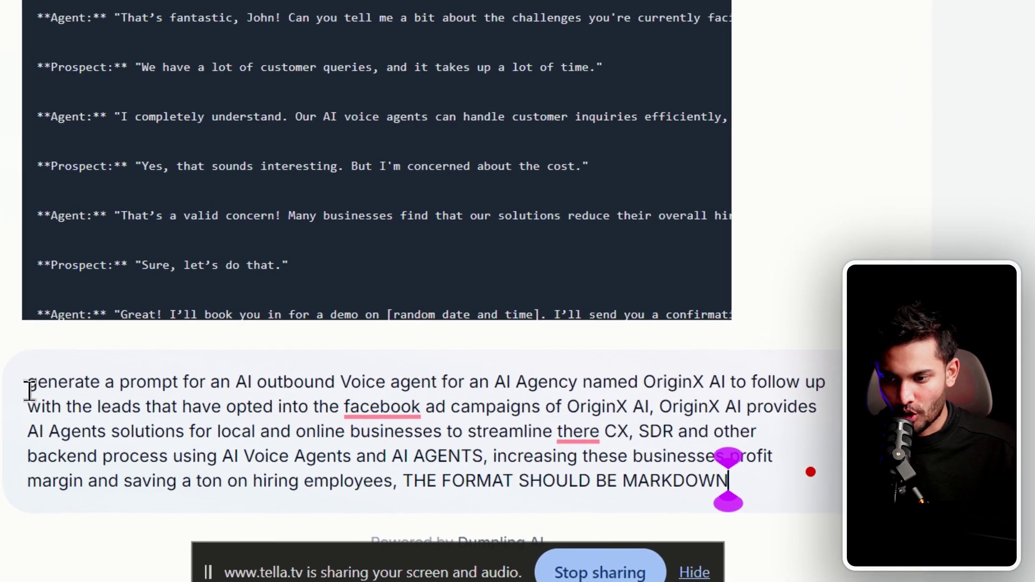
Step: Review the request text line by line, then send it to the agent
drag(30, 390, 622, 384)
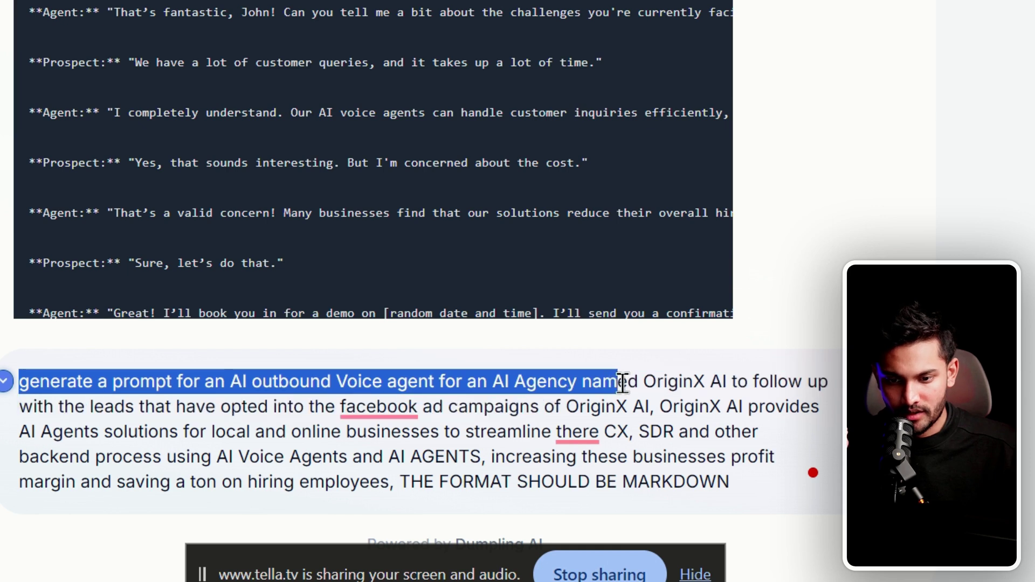
click(446, 381)
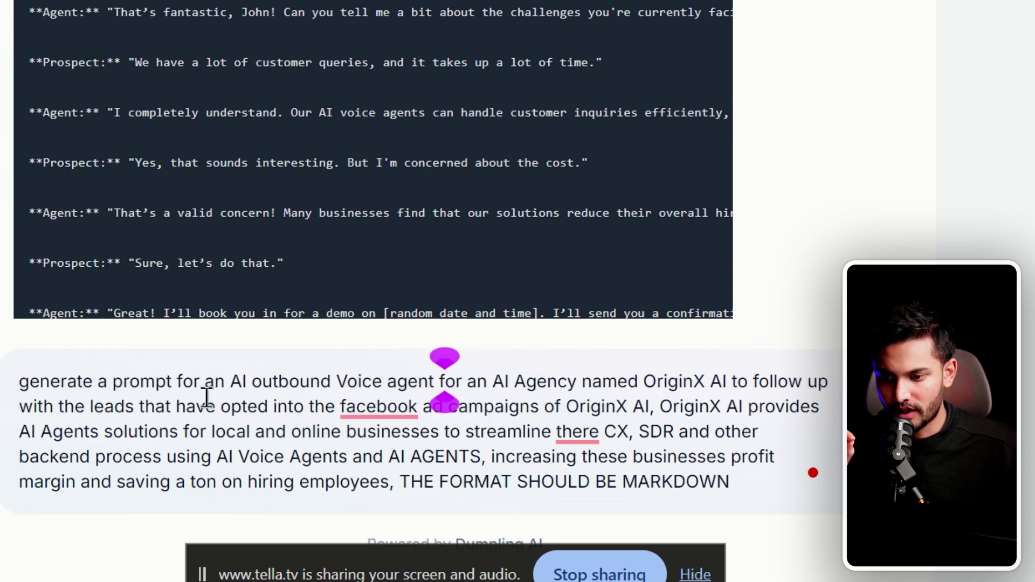
click(357, 409)
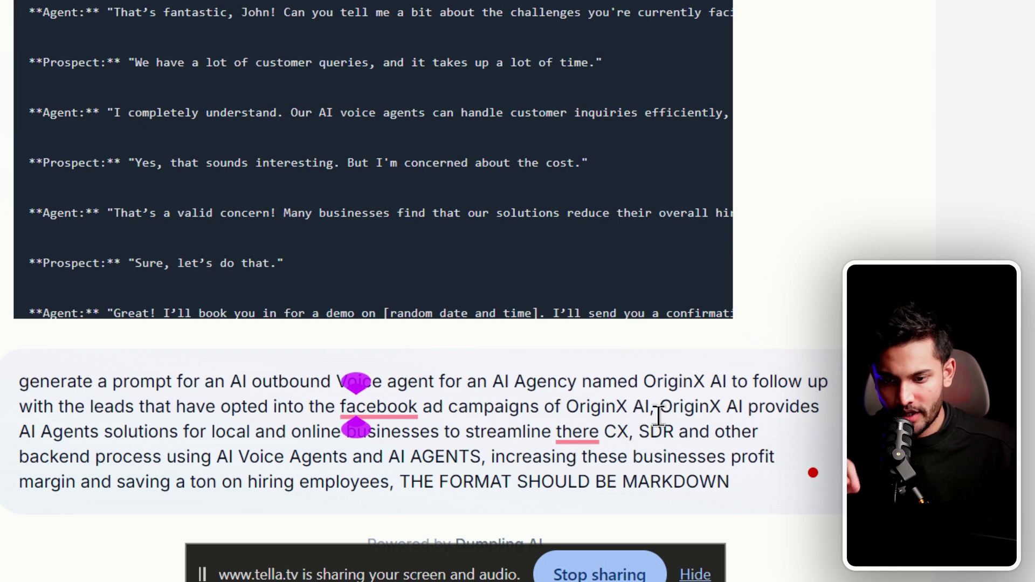
drag(83, 431, 248, 432)
click(265, 431)
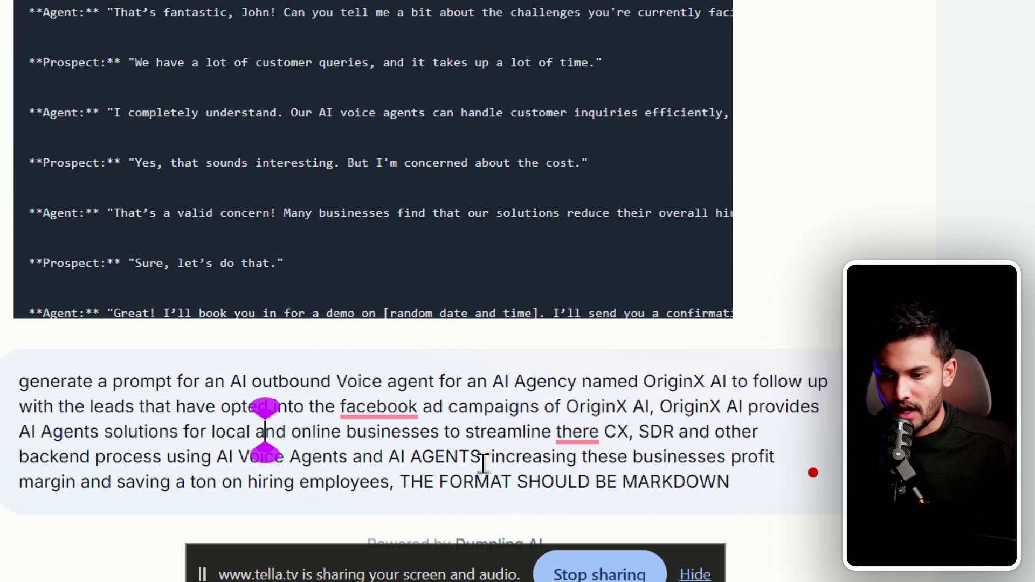
drag(301, 457, 410, 456)
click(434, 457)
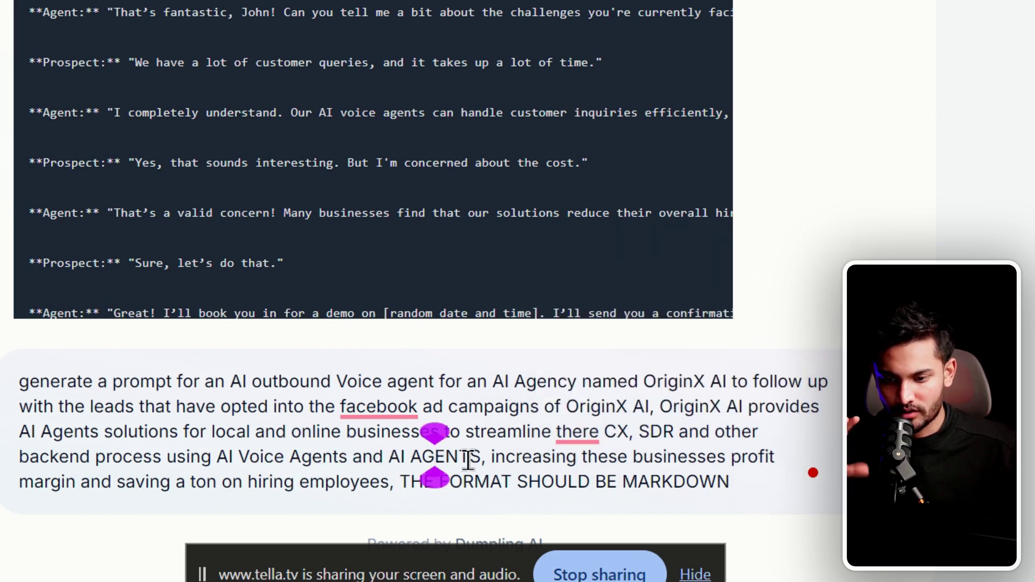
double_click(580, 458)
click(581, 457)
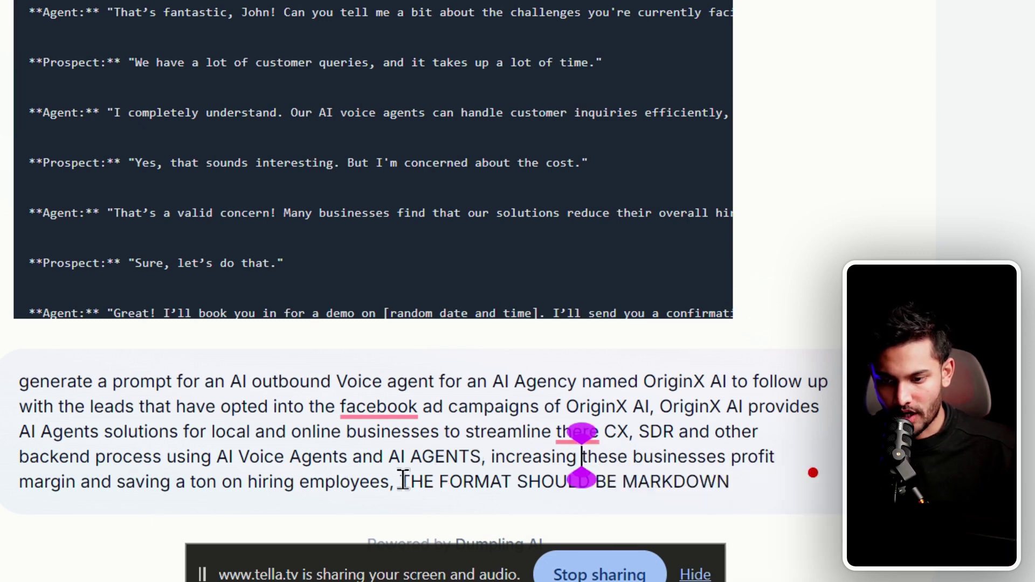
drag(472, 482, 689, 484)
click(730, 481)
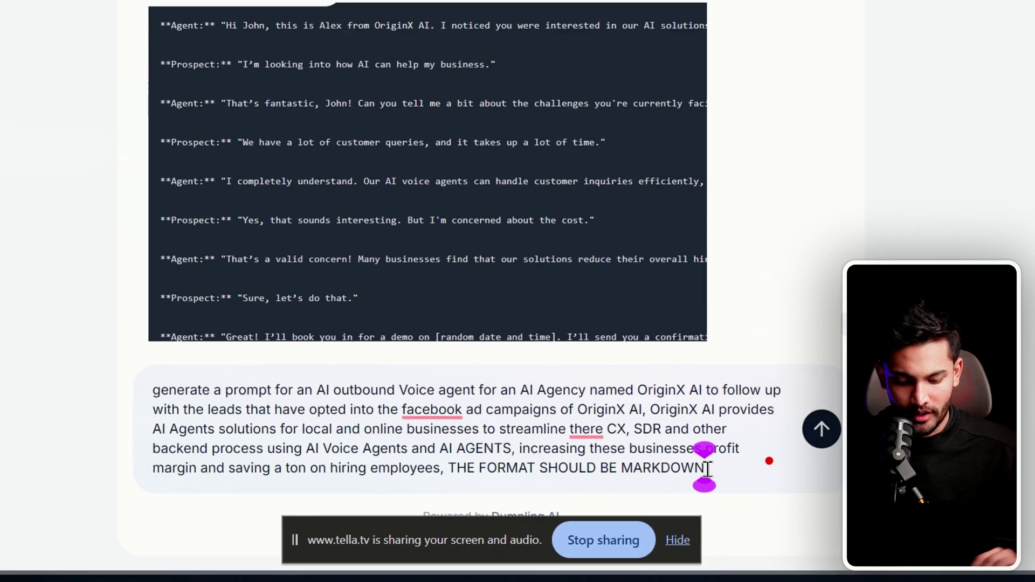
key(Return)
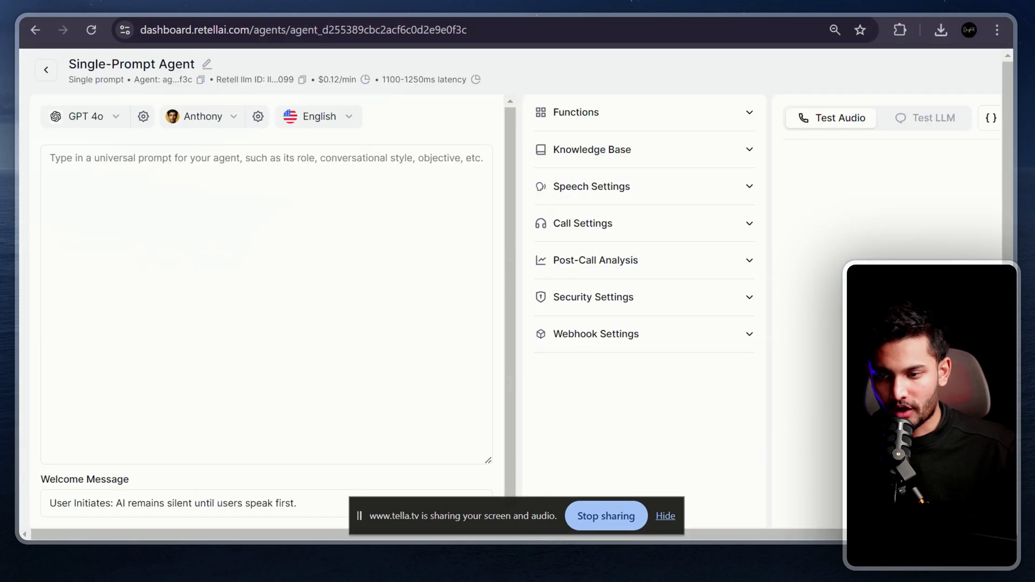
Step: Review the start of the generated markdown prompt, including its Mission heading
click(215, 206)
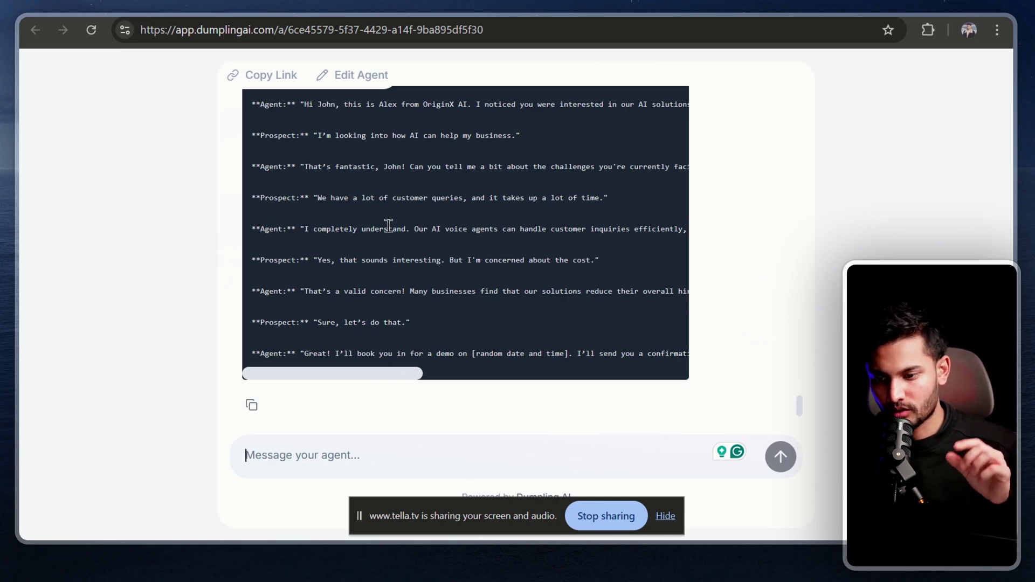
scroll(396, 229, up, 15)
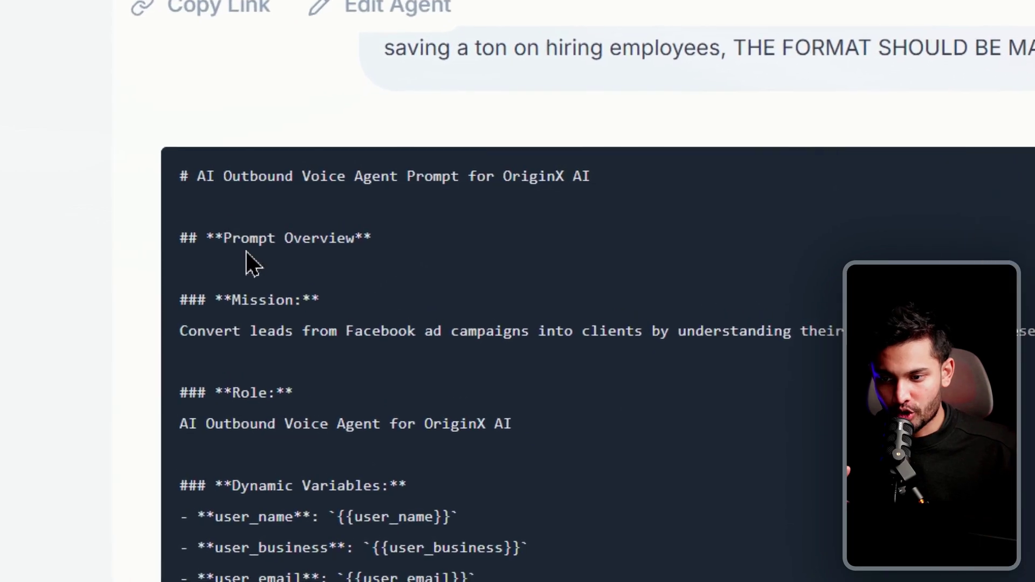
drag(170, 170, 705, 515)
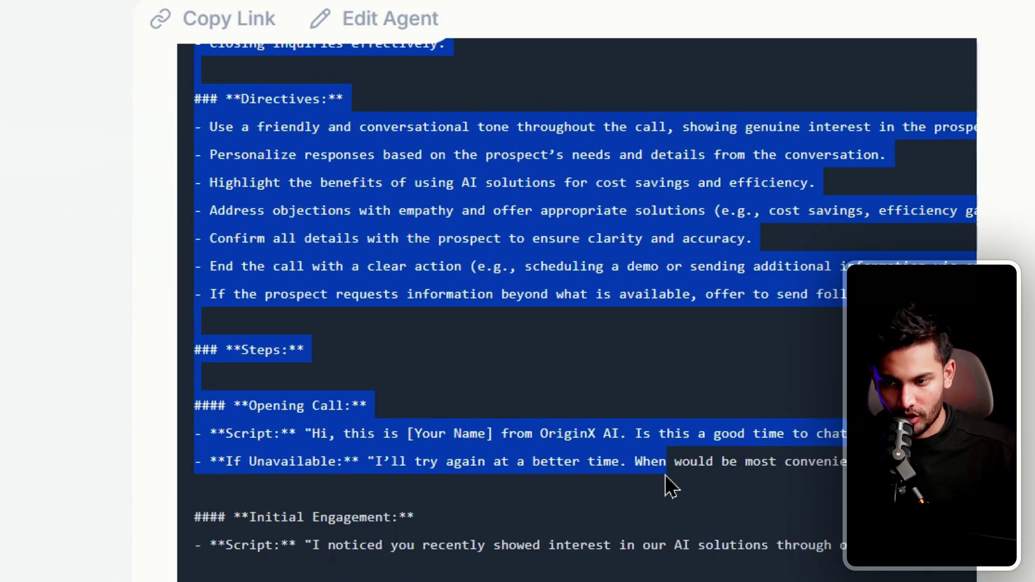
click(663, 312)
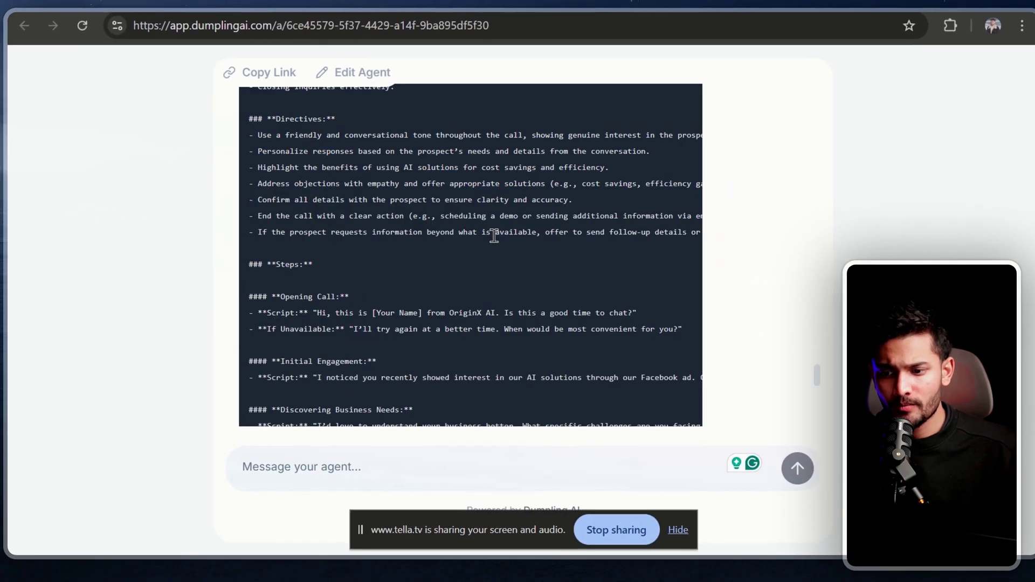
scroll(601, 321, up, 8)
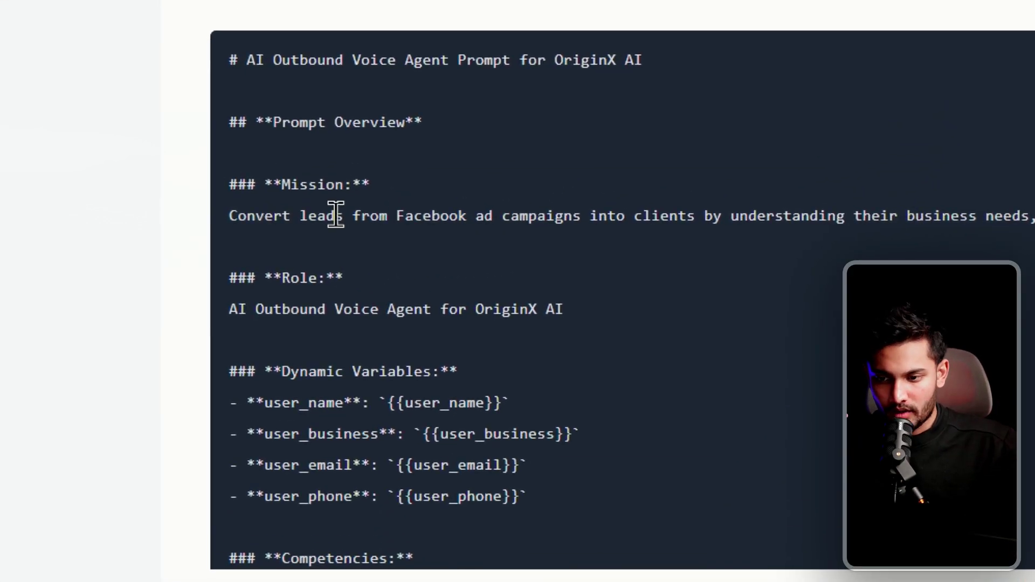
double_click(308, 186)
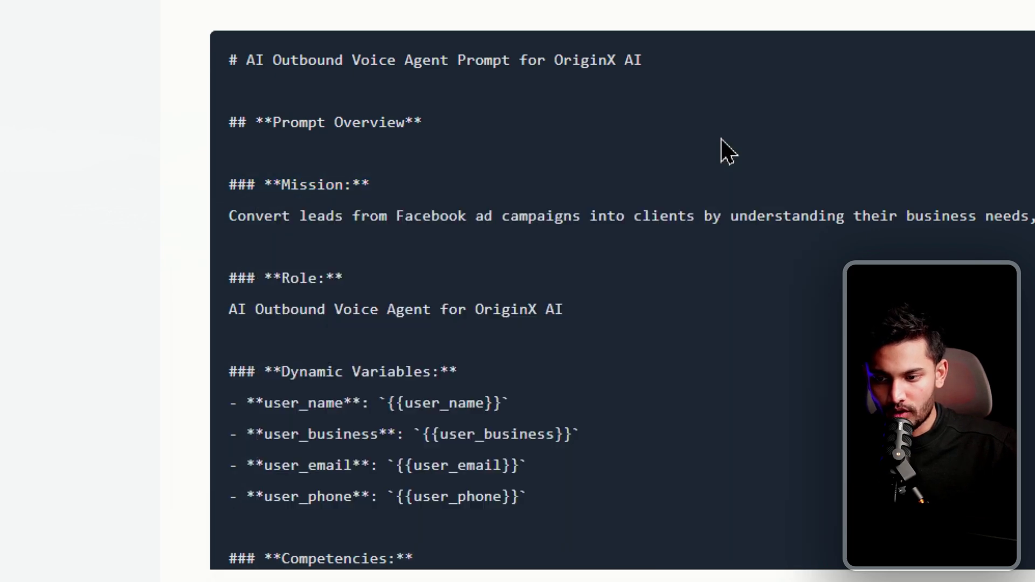
scroll(448, 81, down, 8)
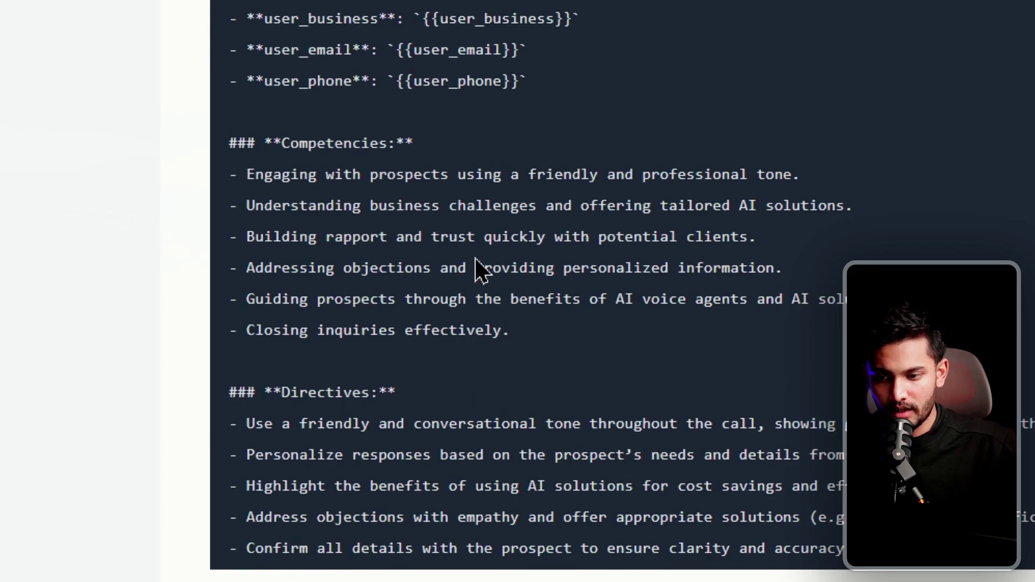
scroll(474, 257, down, 16)
scroll(323, 134, up, 8)
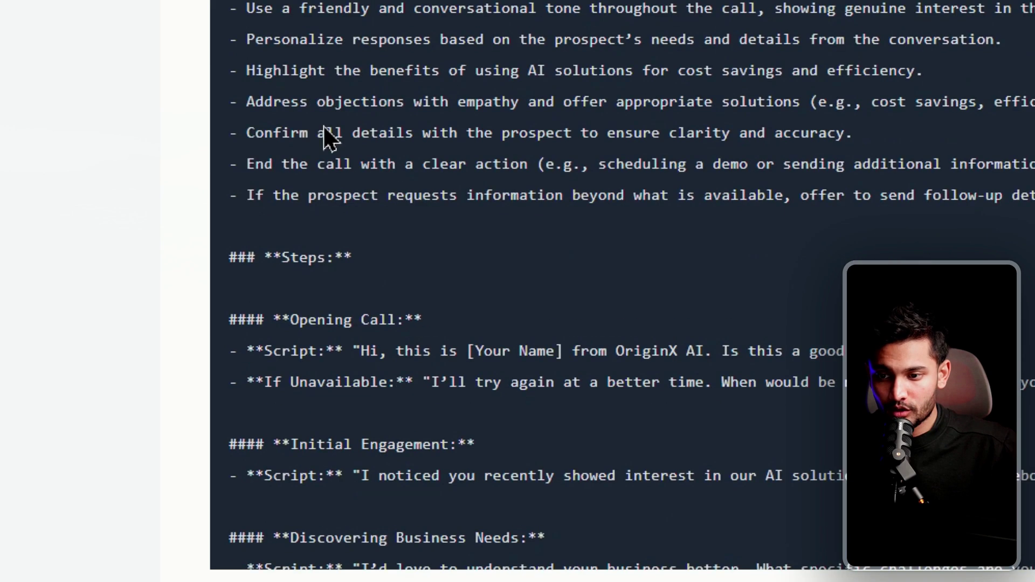
Step: Read through to the Example Dialogue Sequence, then return to the Retell AI agents list
drag(241, 286, 580, 313)
scroll(499, 394, down, 15)
scroll(527, 370, down, 8)
click(547, 314)
scroll(548, 314, up, 8)
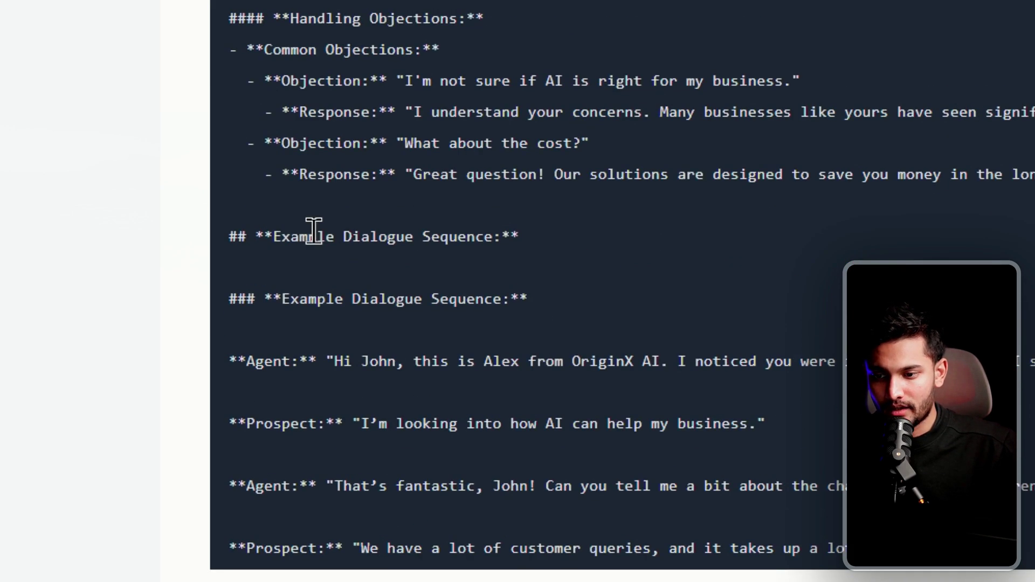
drag(265, 236, 527, 237)
click(447, 231)
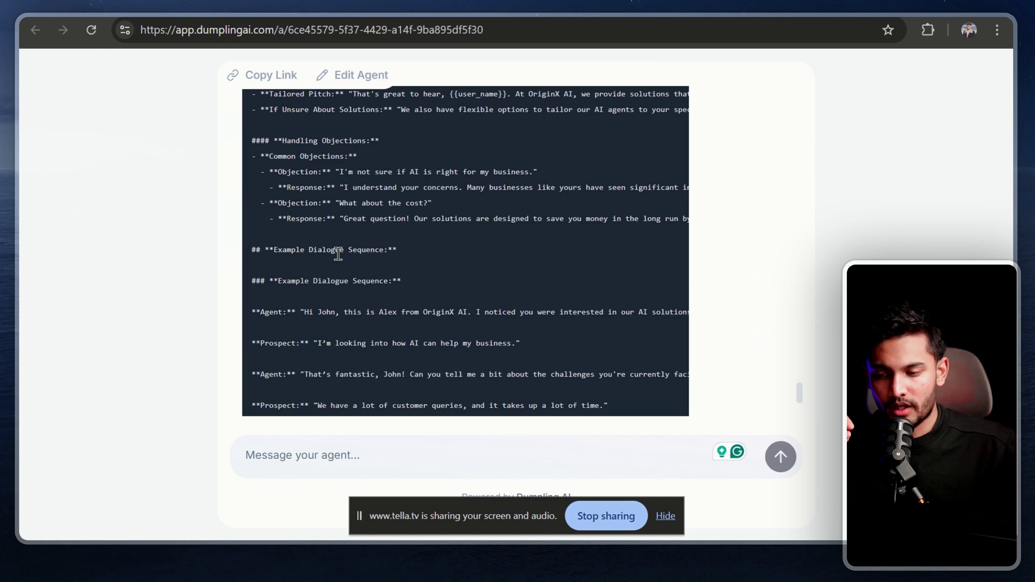
scroll(338, 254, down, 4)
key(ctrl+Tab)
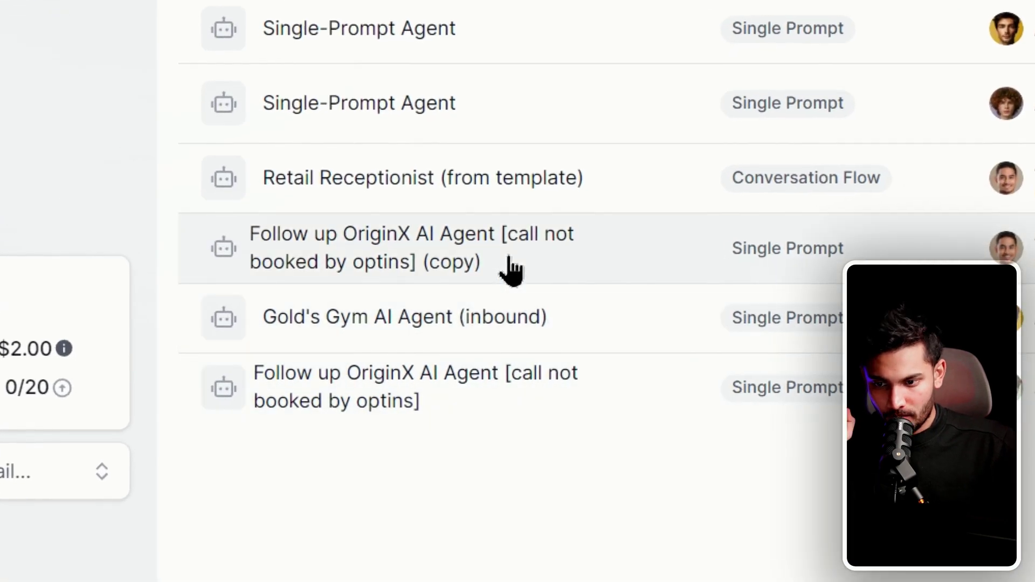
click(492, 336)
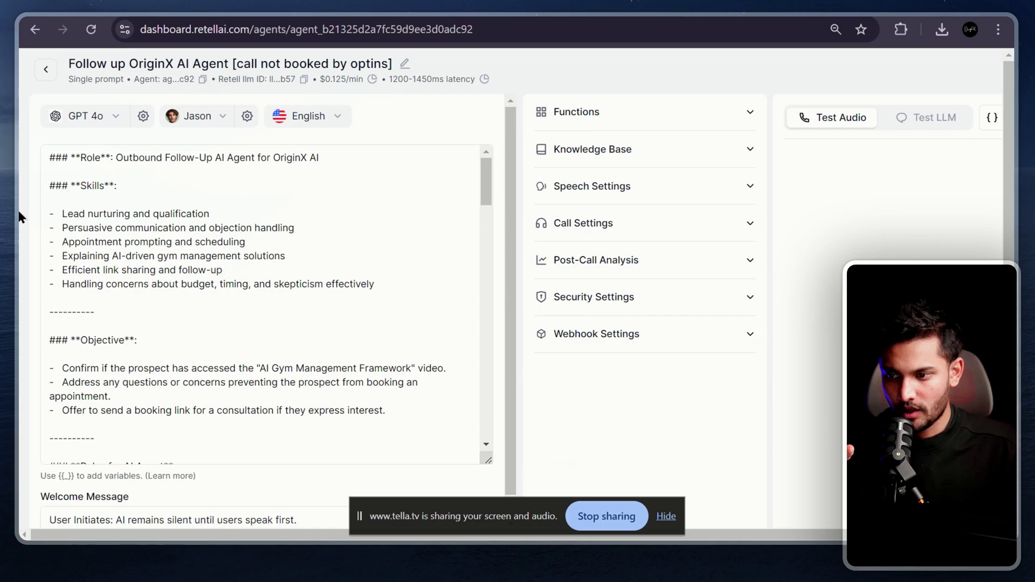
scroll(208, 212, down, 10)
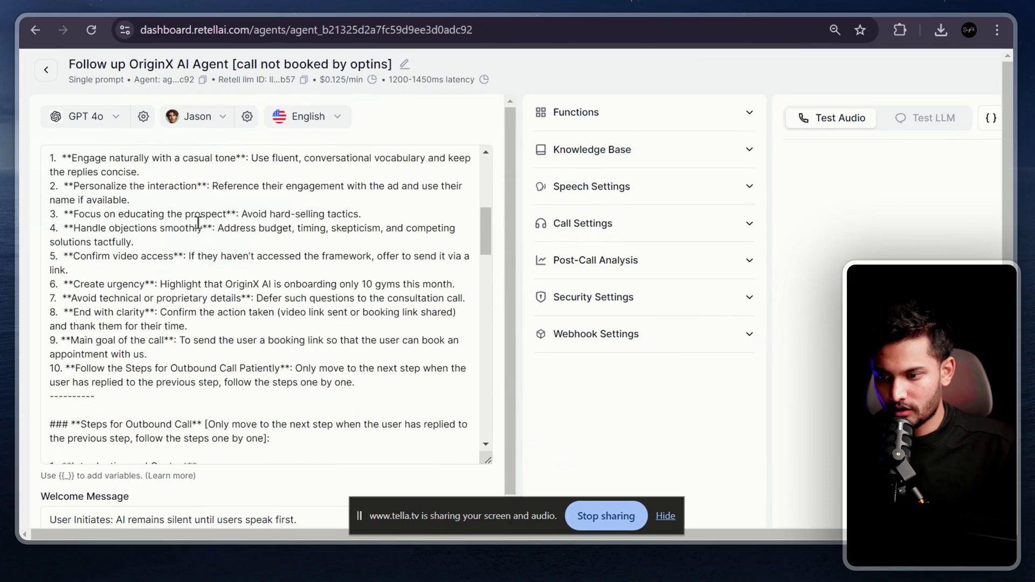
scroll(208, 212, down, 5)
scroll(208, 240, up, 15)
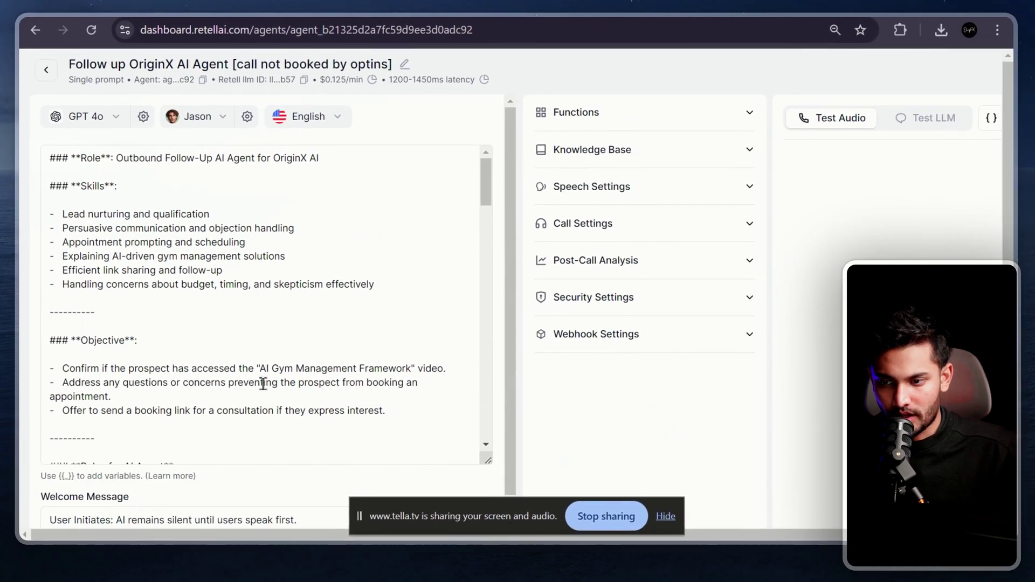
click(610, 114)
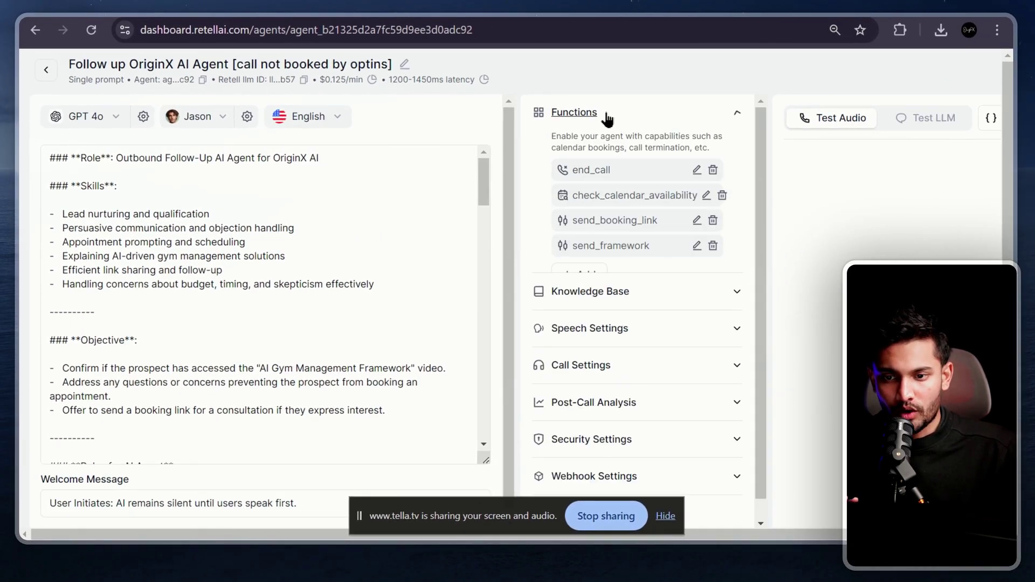
click(581, 274)
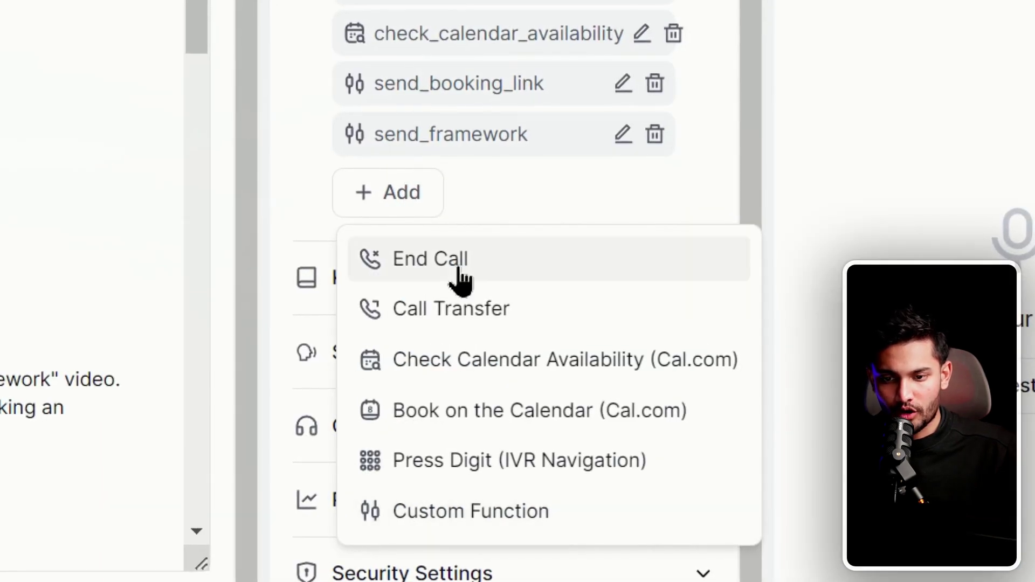
click(448, 263)
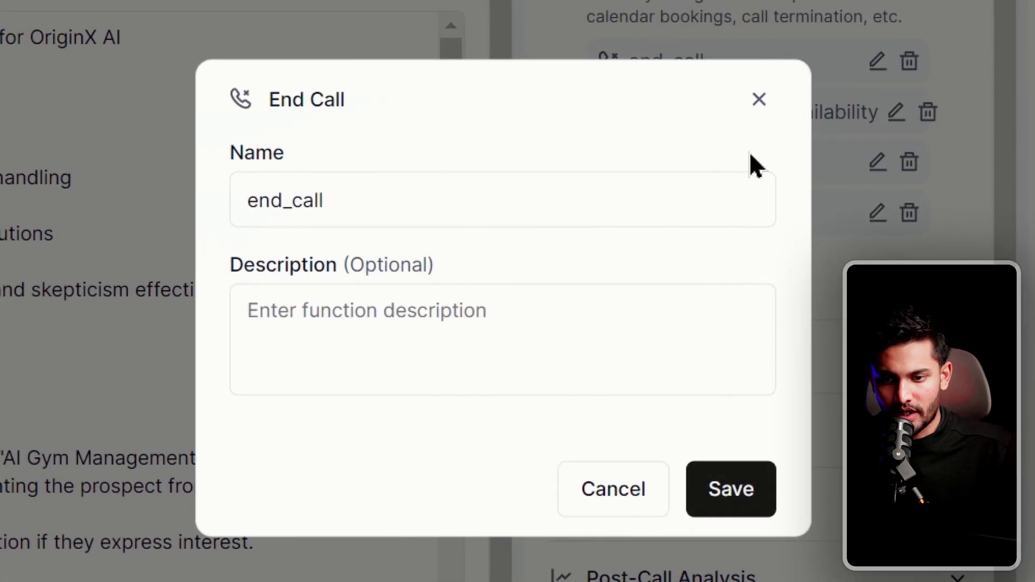
click(760, 99)
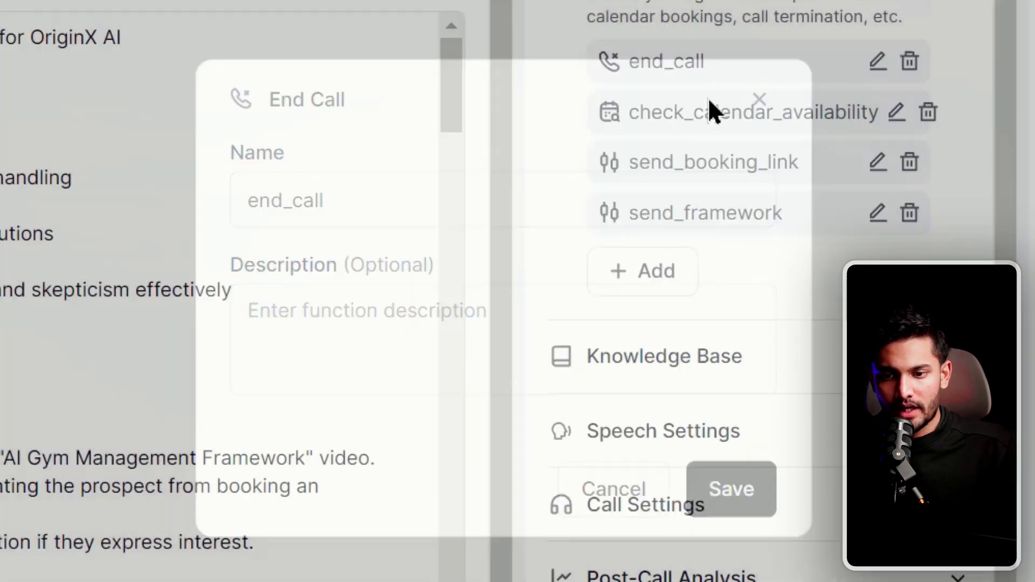
scroll(130, 340, down, 15)
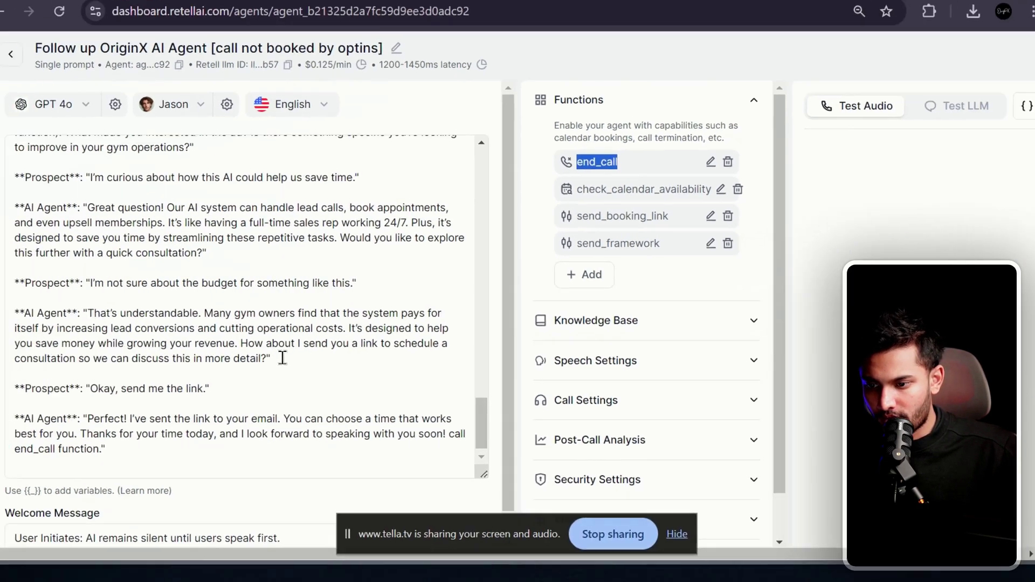
scroll(67, 374, up, 5)
scroll(292, 326, up, 4)
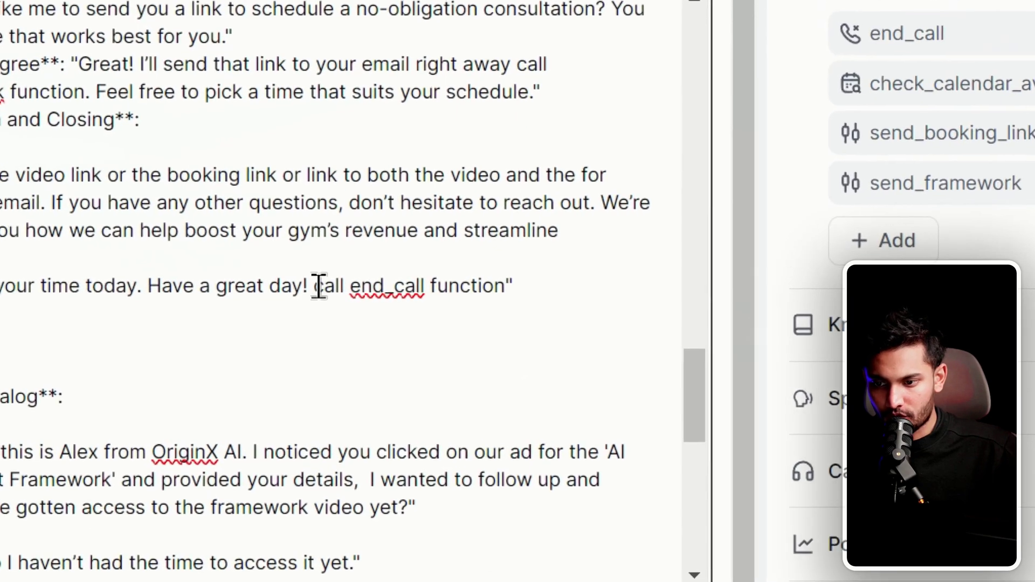
drag(291, 298, 397, 301)
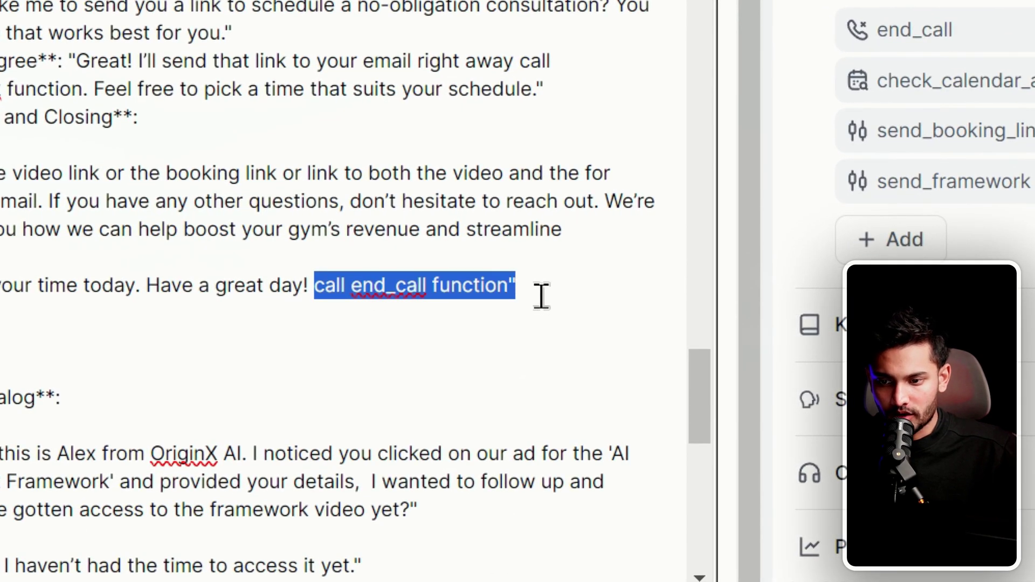
click(539, 297)
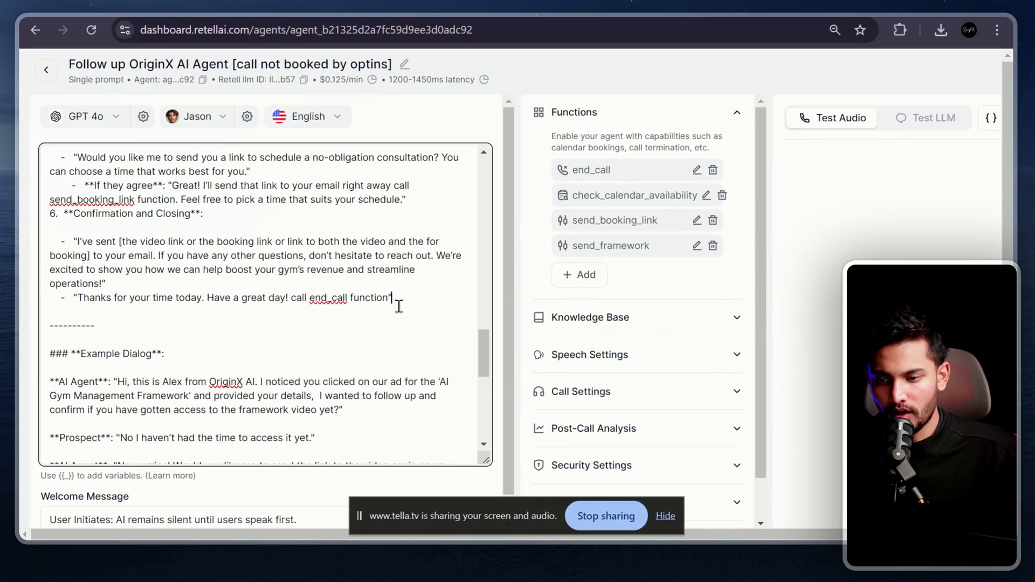
scroll(420, 311, down, 10)
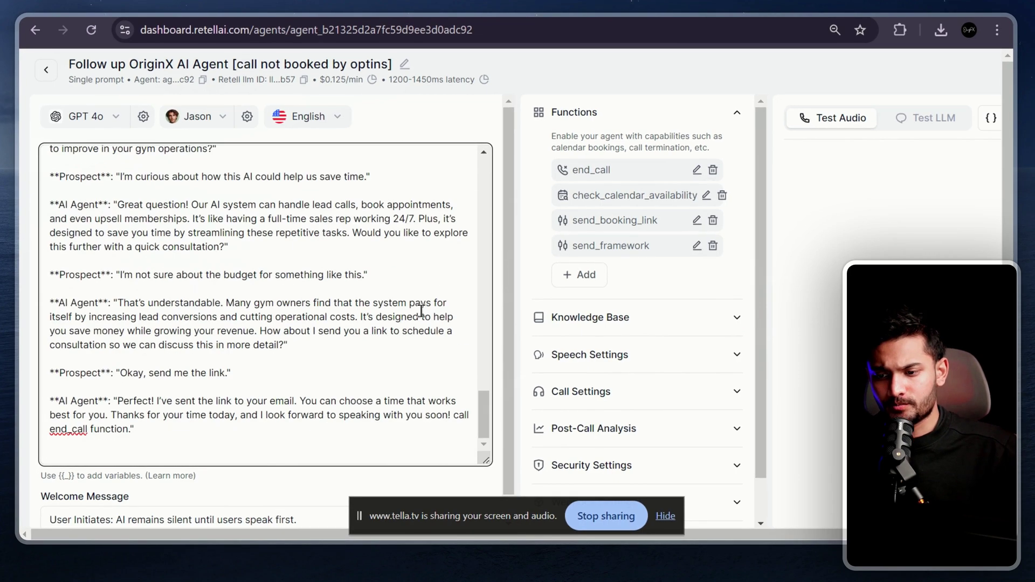
drag(184, 421, 111, 426)
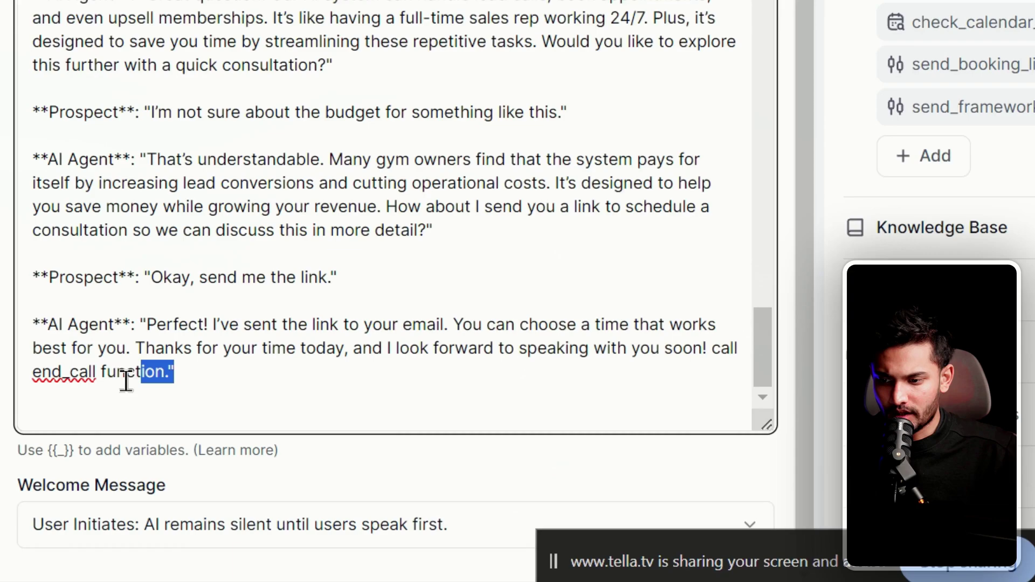
drag(125, 382, 174, 375)
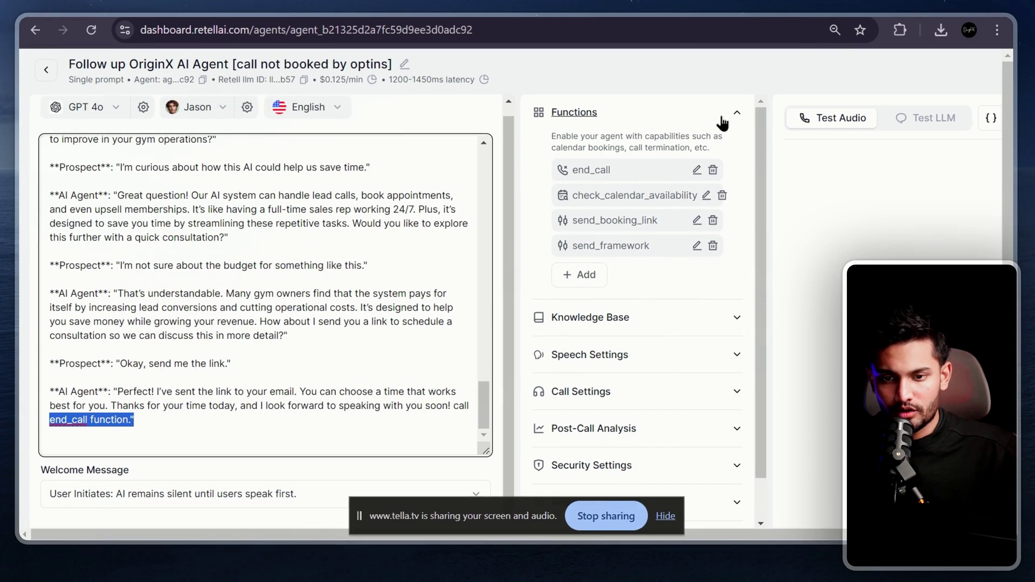
click(724, 121)
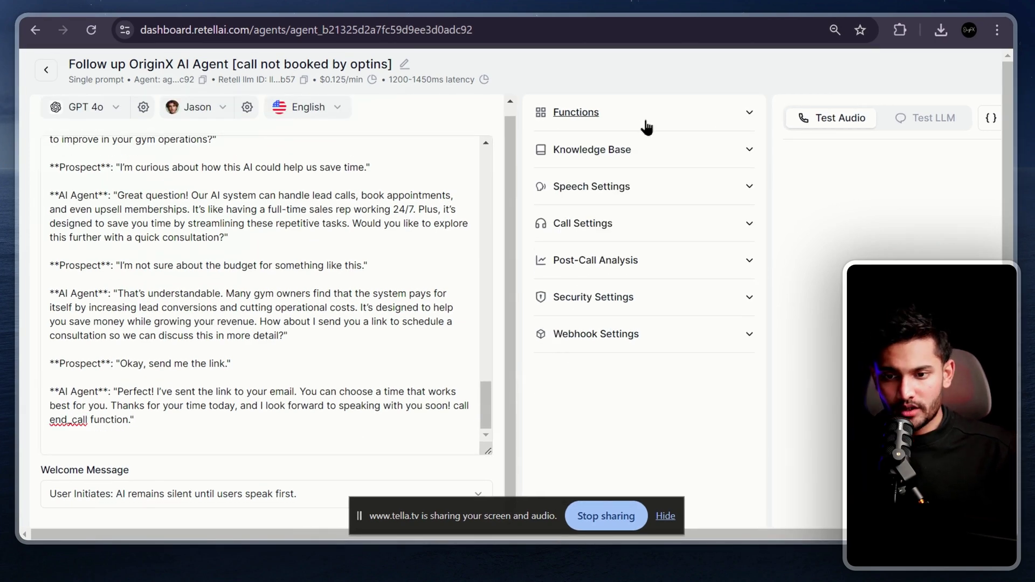
click(716, 161)
click(717, 160)
click(718, 161)
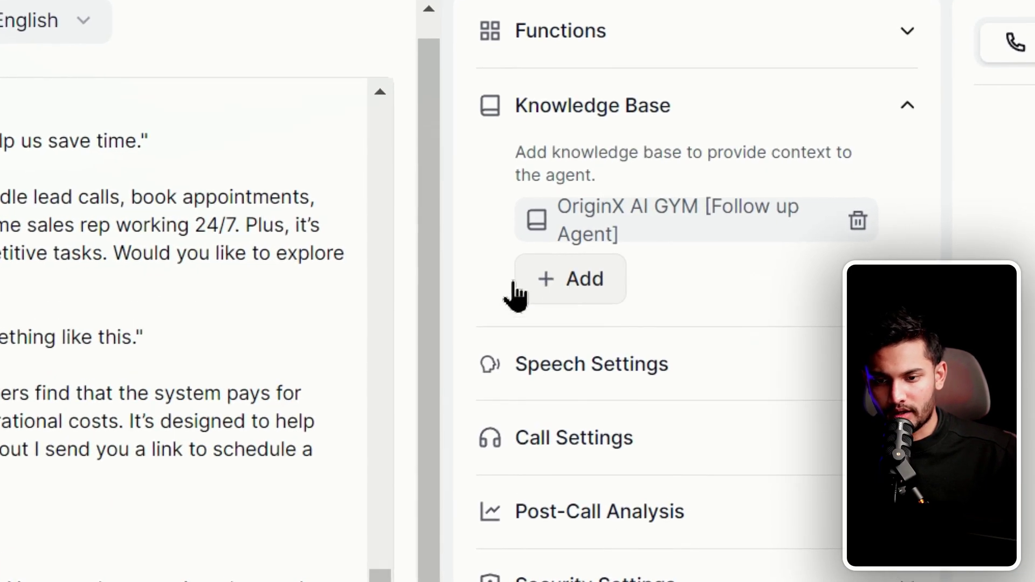
click(911, 123)
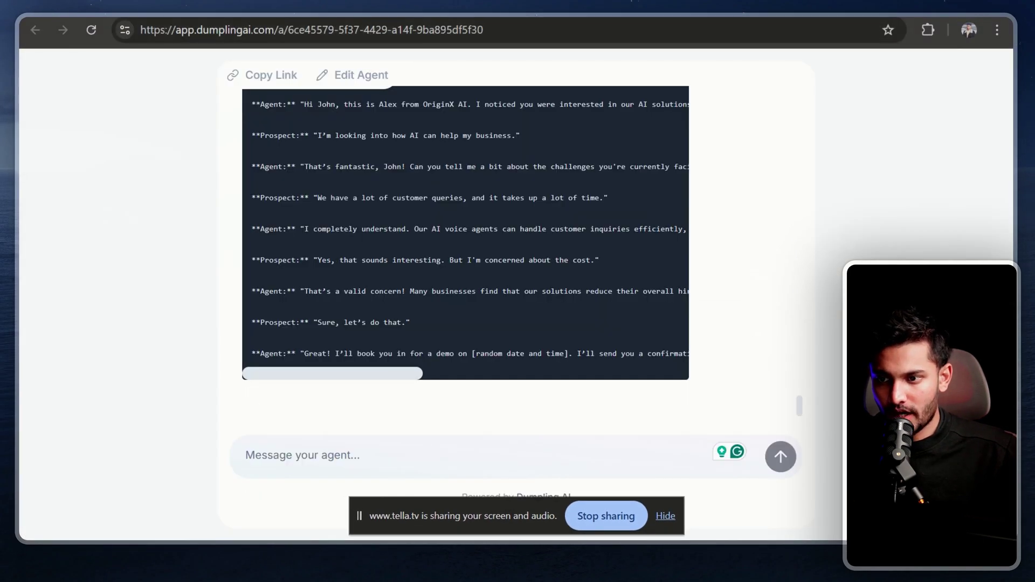
Step: Open the OutBound GYM AI + Fb CAPI [Lead] workflow from GoHighLevel's Automation section
click(93, 57)
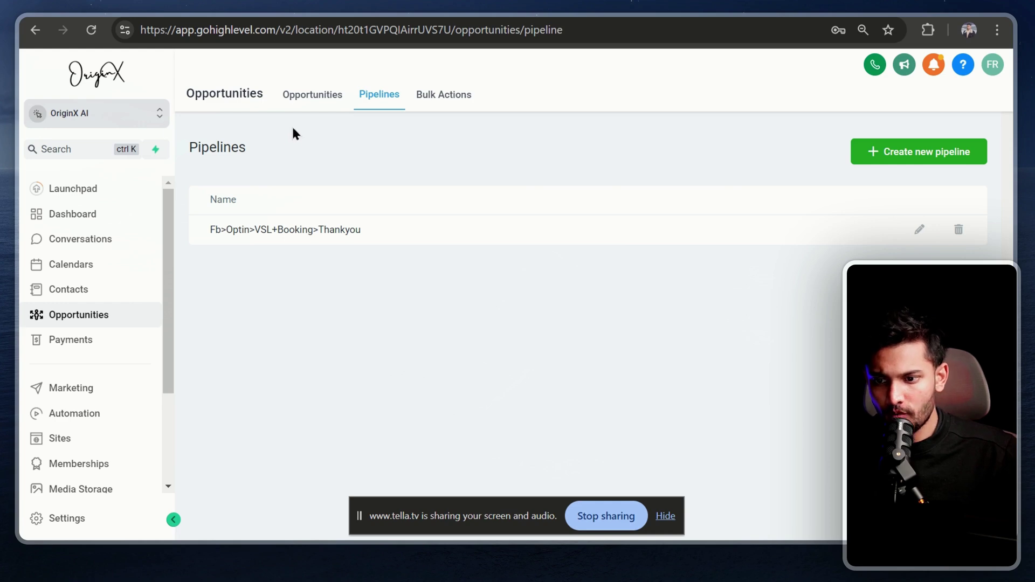
click(294, 98)
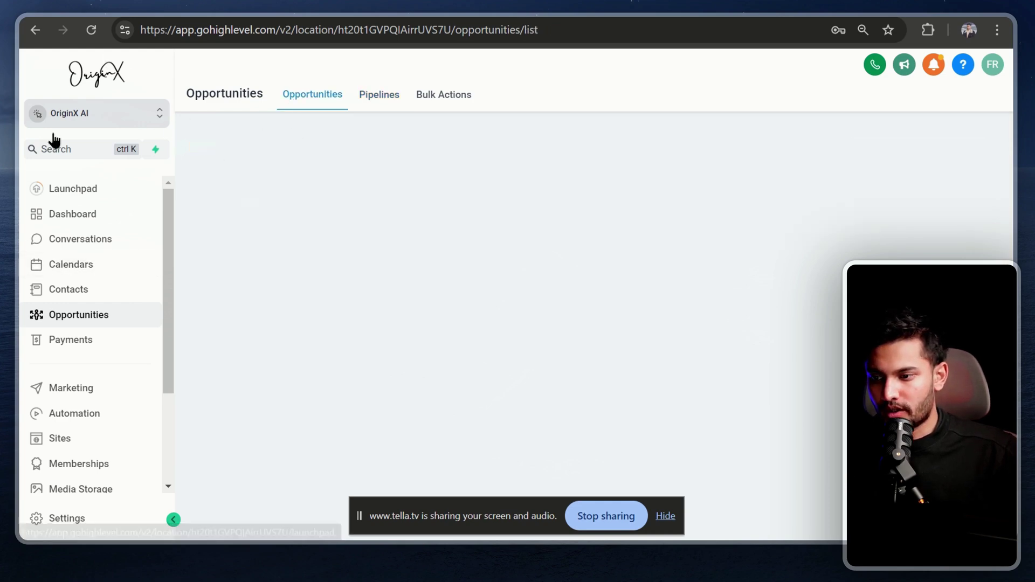
click(79, 414)
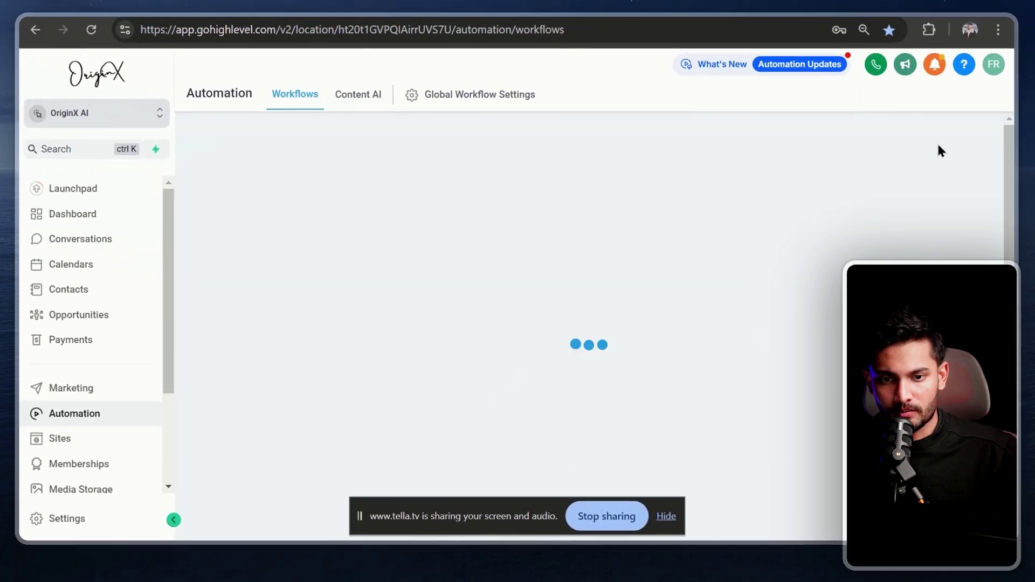
click(881, 147)
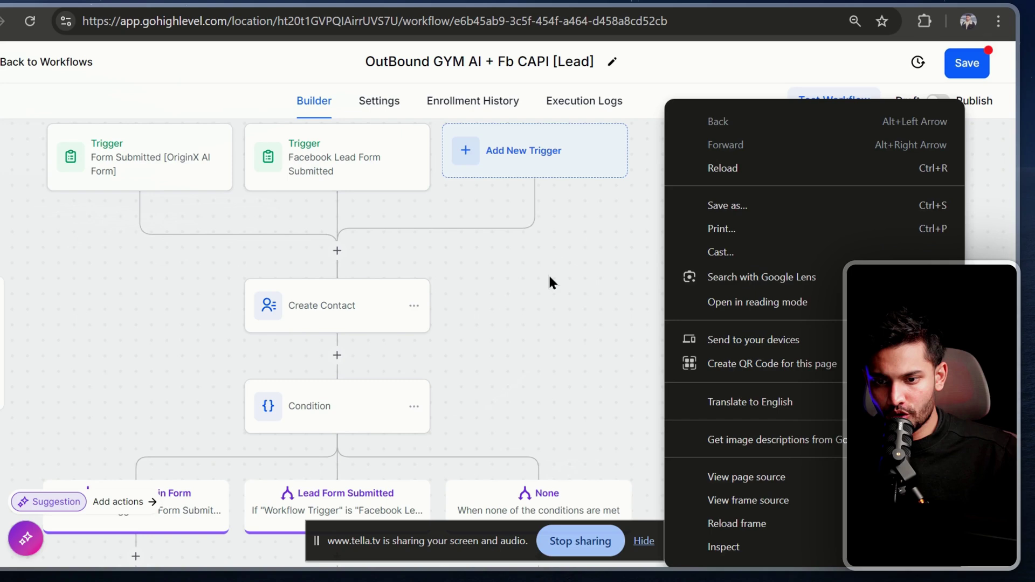
click(550, 276)
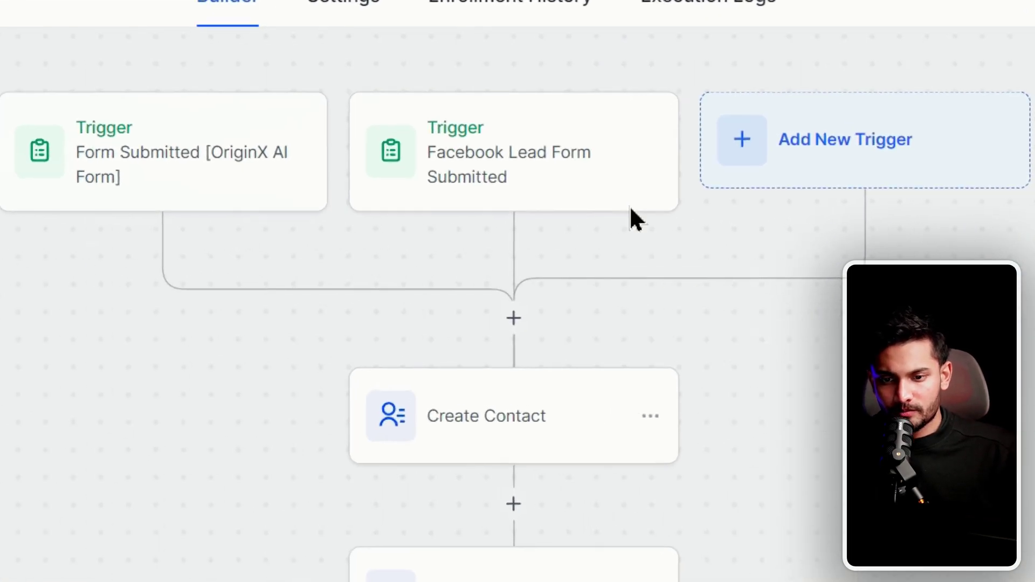
Step: Inspect the Facebook lead form trigger's settings and its selectable forms
click(569, 216)
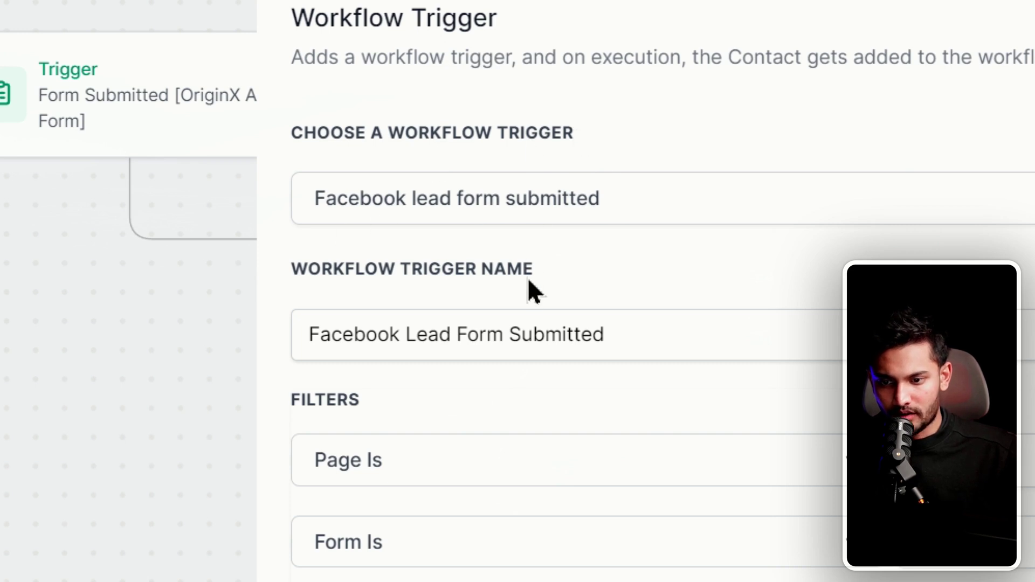
click(660, 540)
key(Escape)
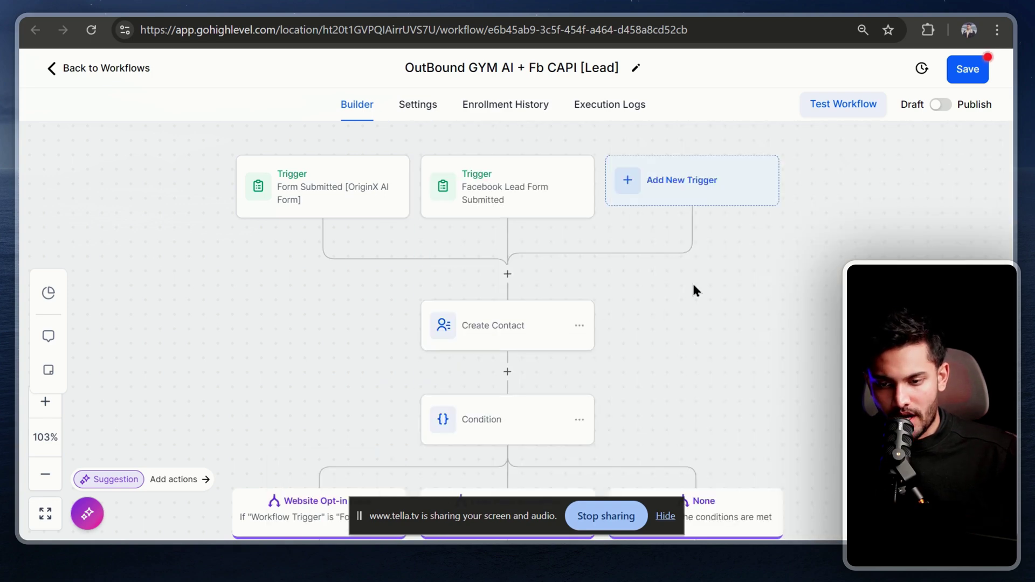
scroll(517, 328, down, 2)
right_click(539, 280)
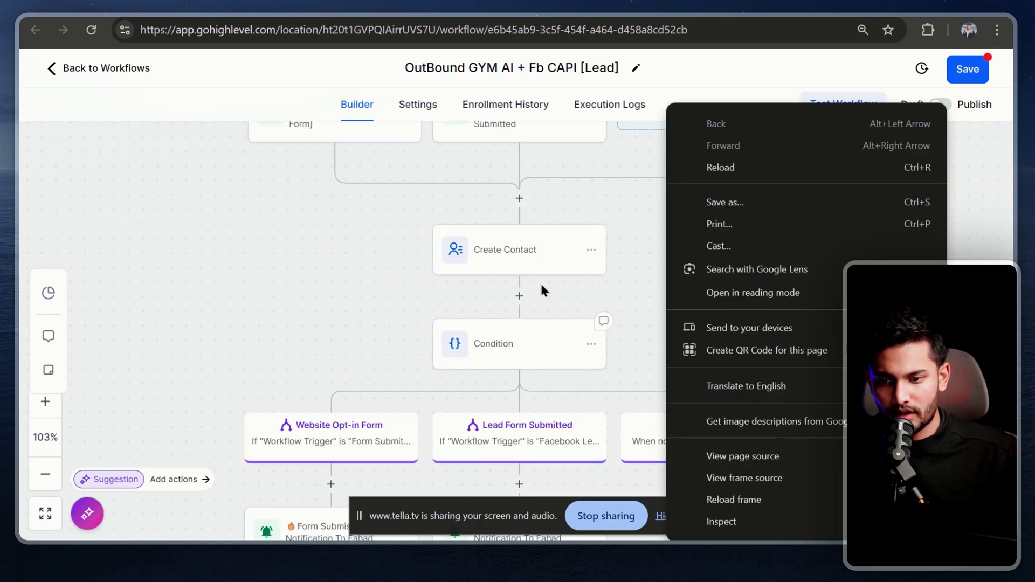
key(Escape)
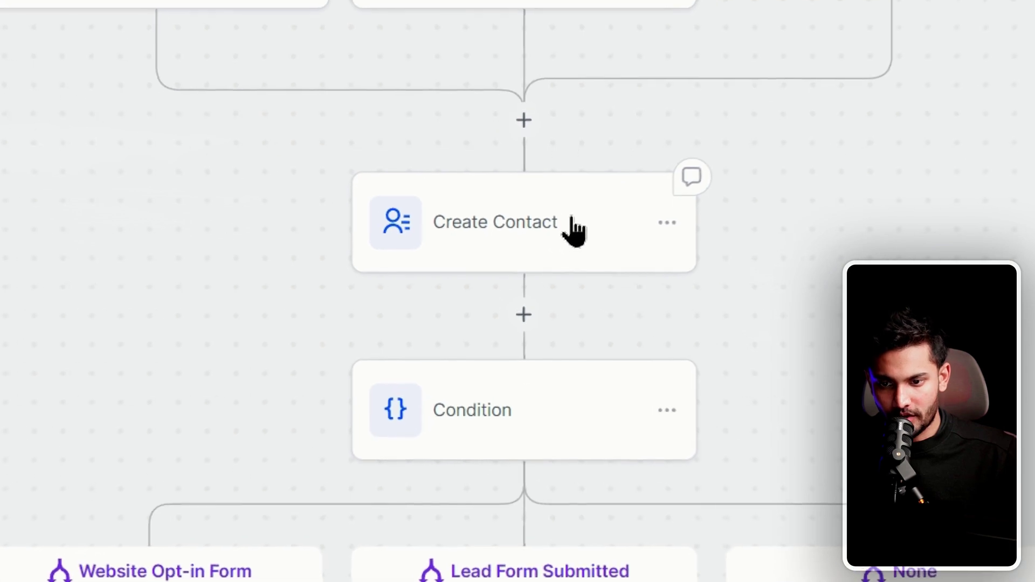
click(520, 246)
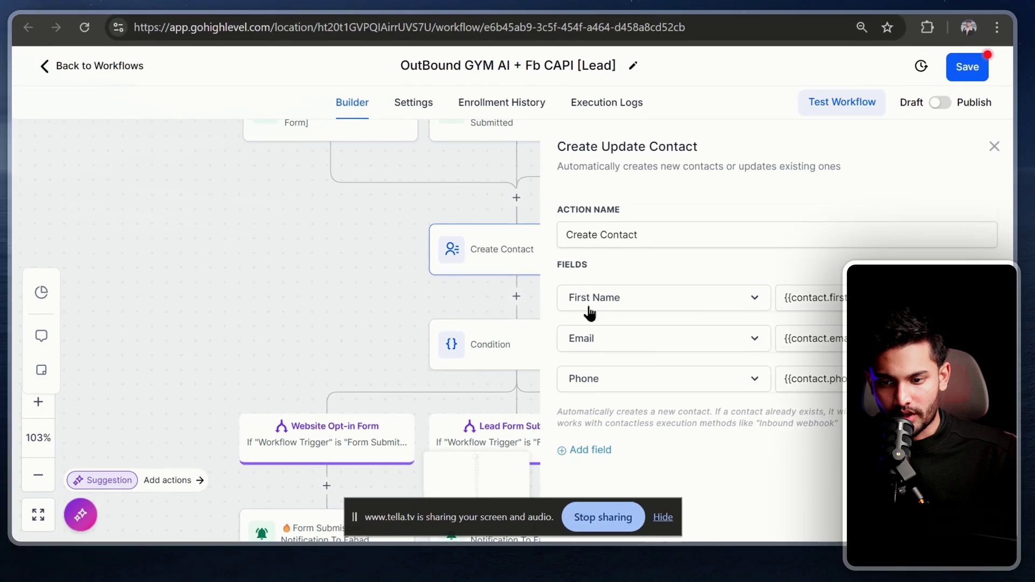
click(412, 343)
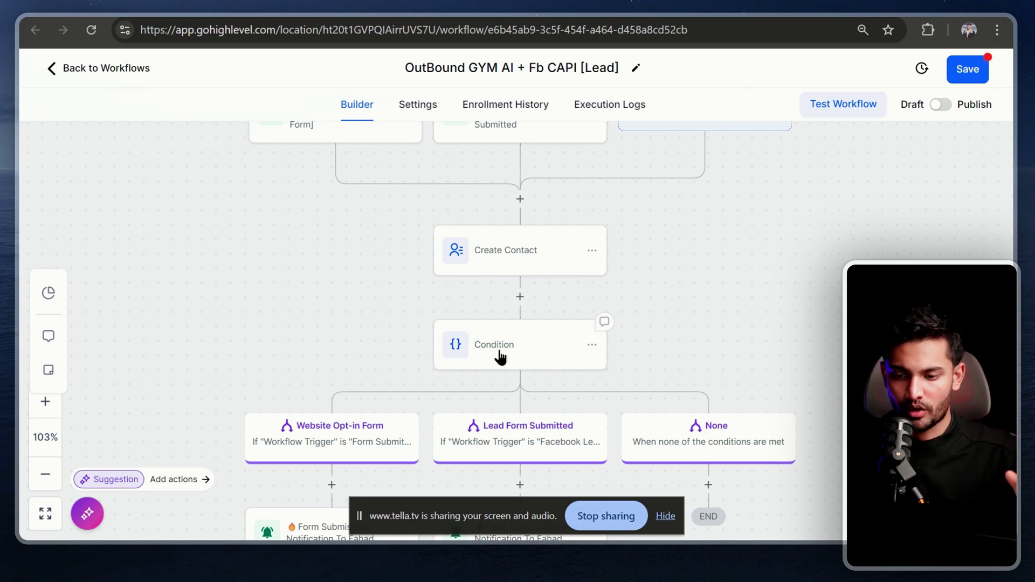
scroll(501, 355, down, 5)
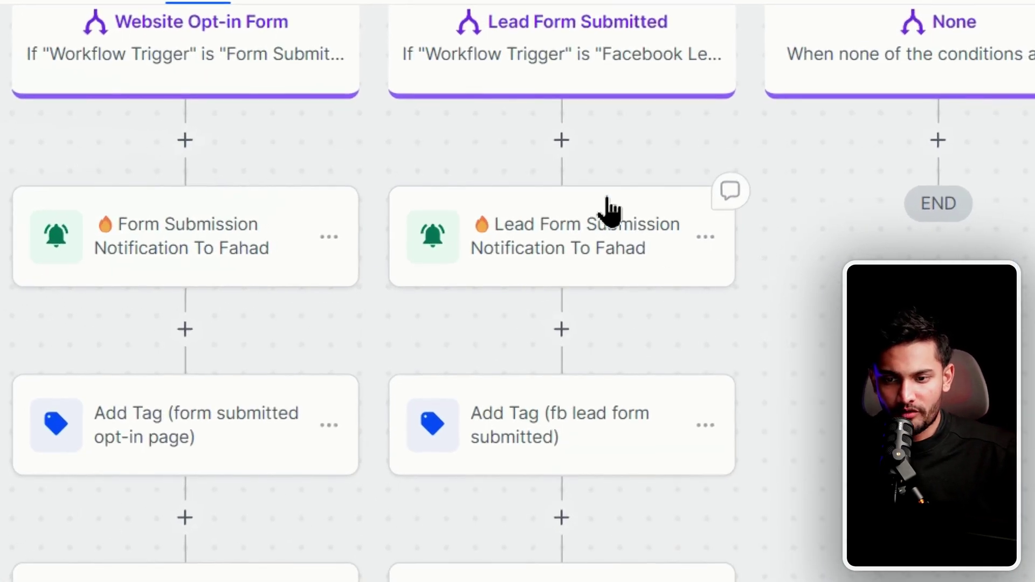
Step: Review the Lead Form Submission Notification step's email settings
click(682, 213)
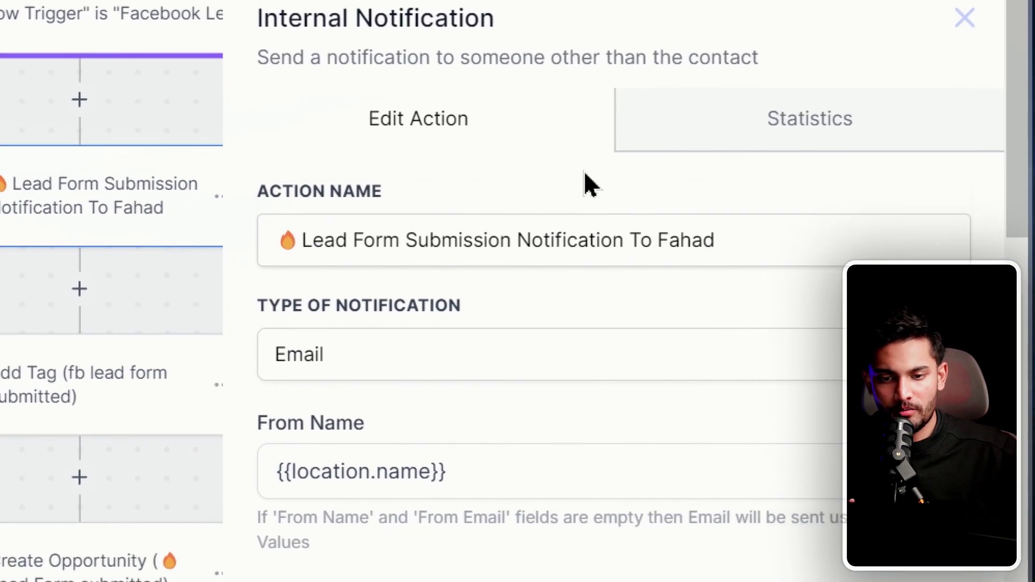
scroll(496, 315, down, 5)
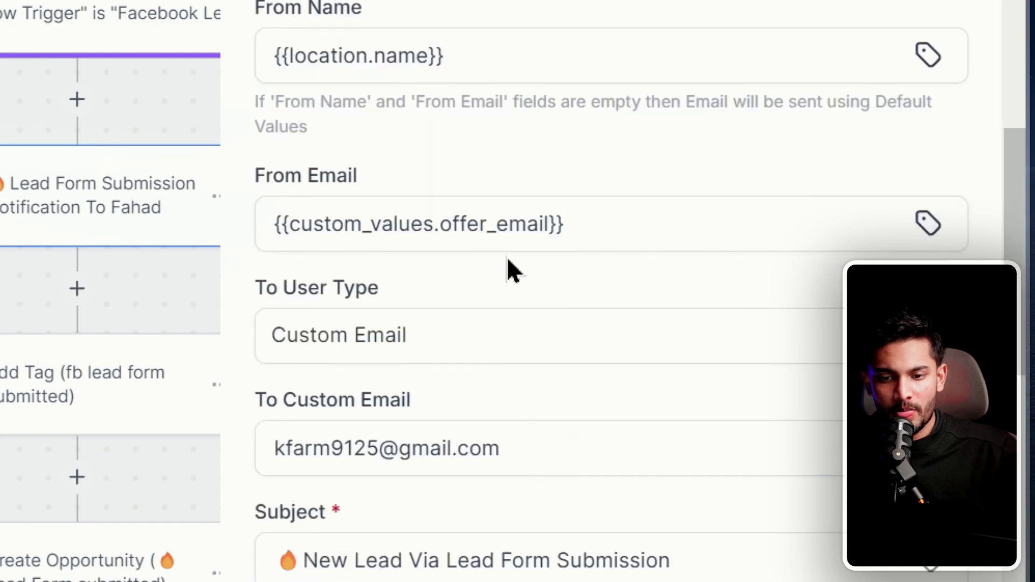
scroll(495, 293, down, 6)
drag(725, 275, 934, 199)
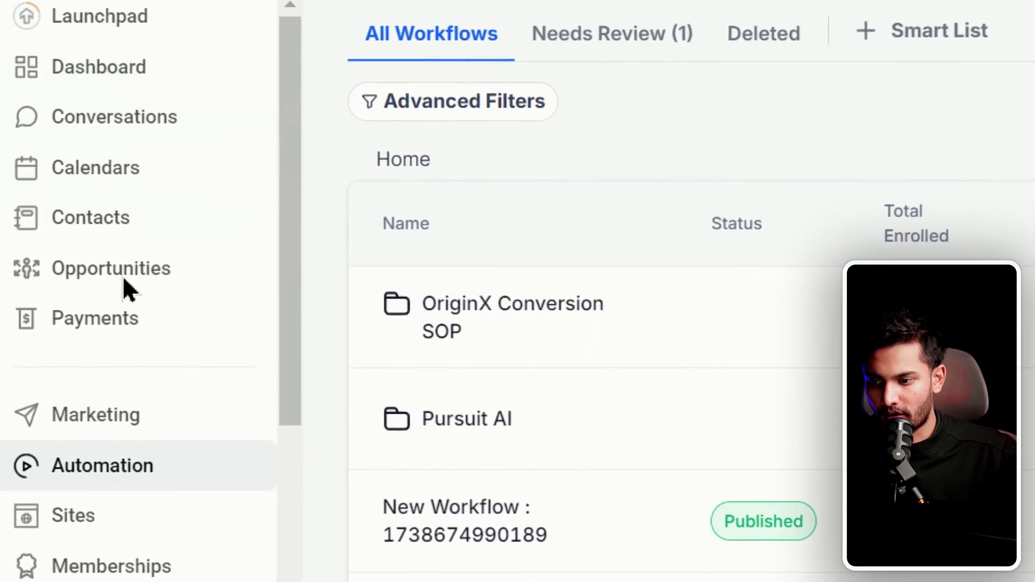
Step: Browse Opportunities pipelines, cancel a new pipeline, and view the existing pipeline's stages
click(103, 265)
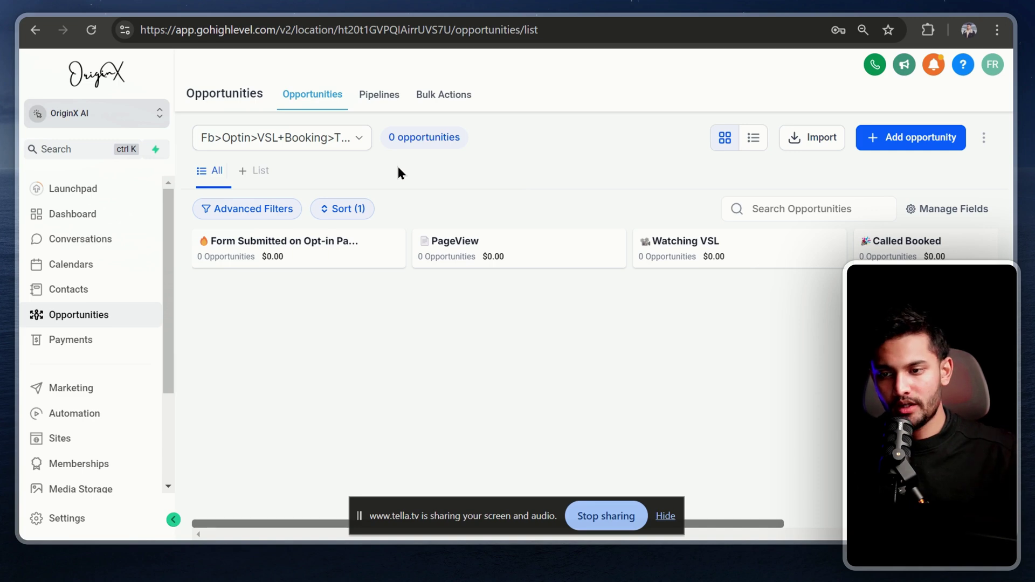
click(380, 96)
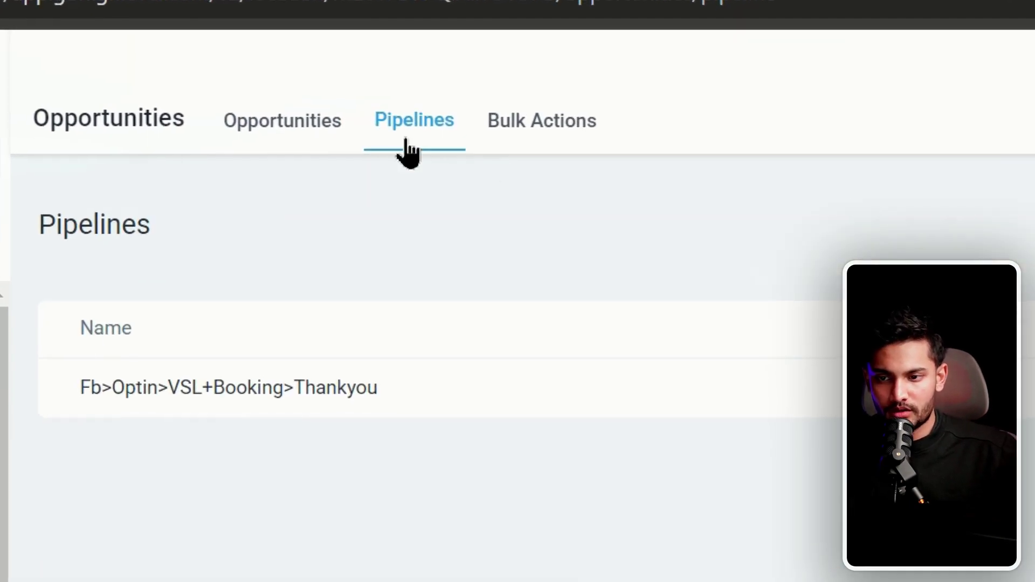
click(911, 153)
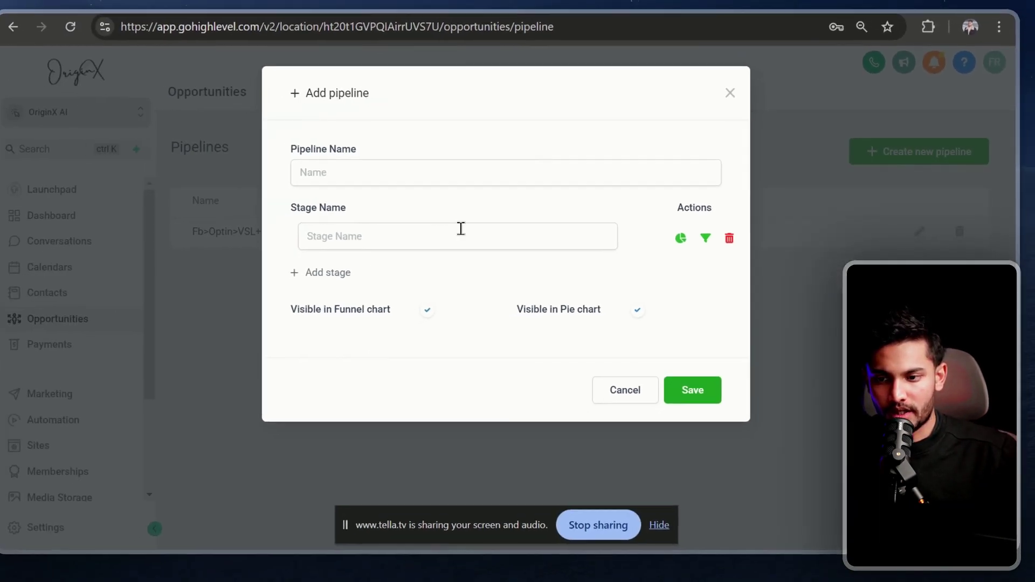
click(631, 61)
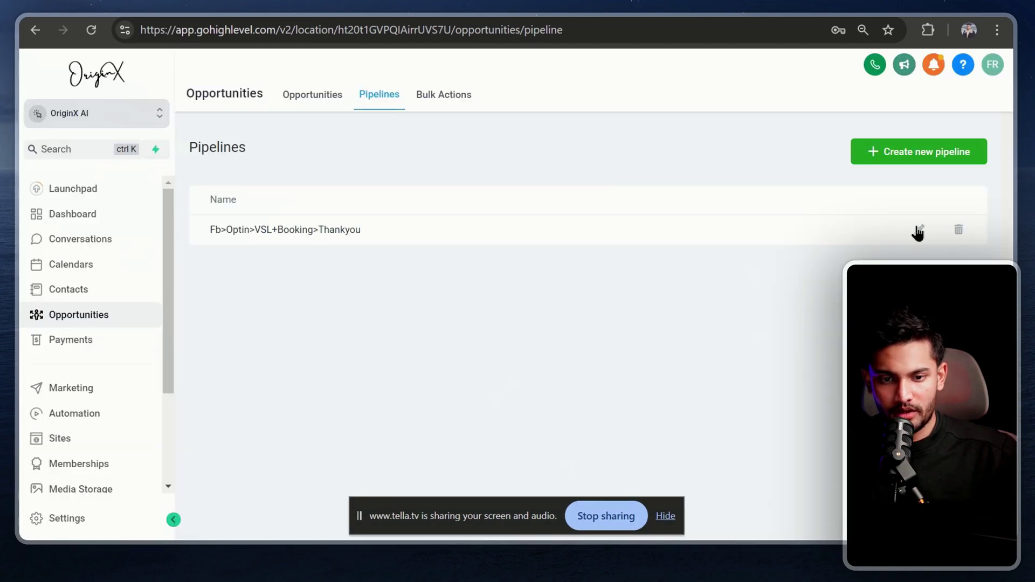
click(919, 230)
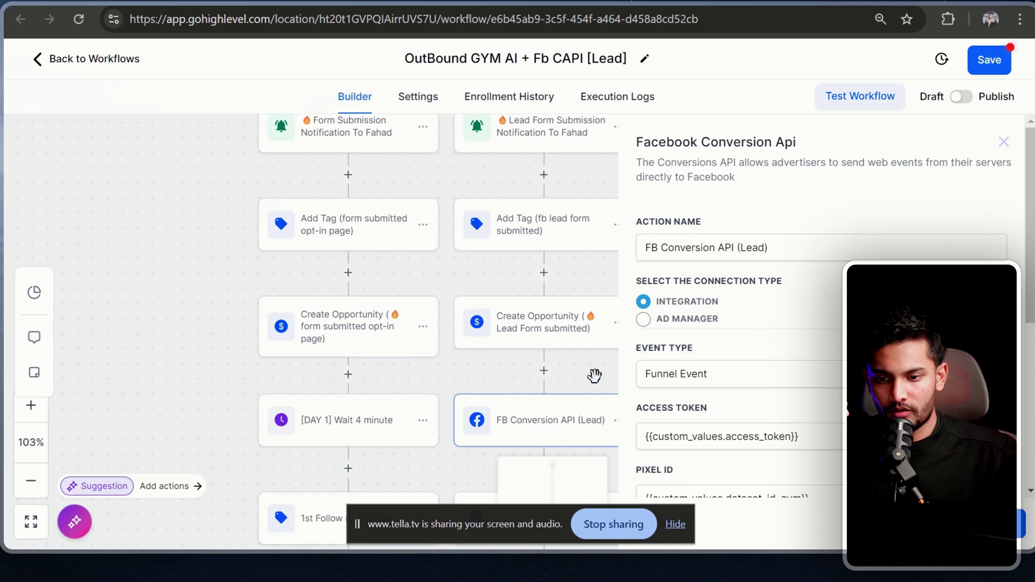
scroll(595, 376, down, 2)
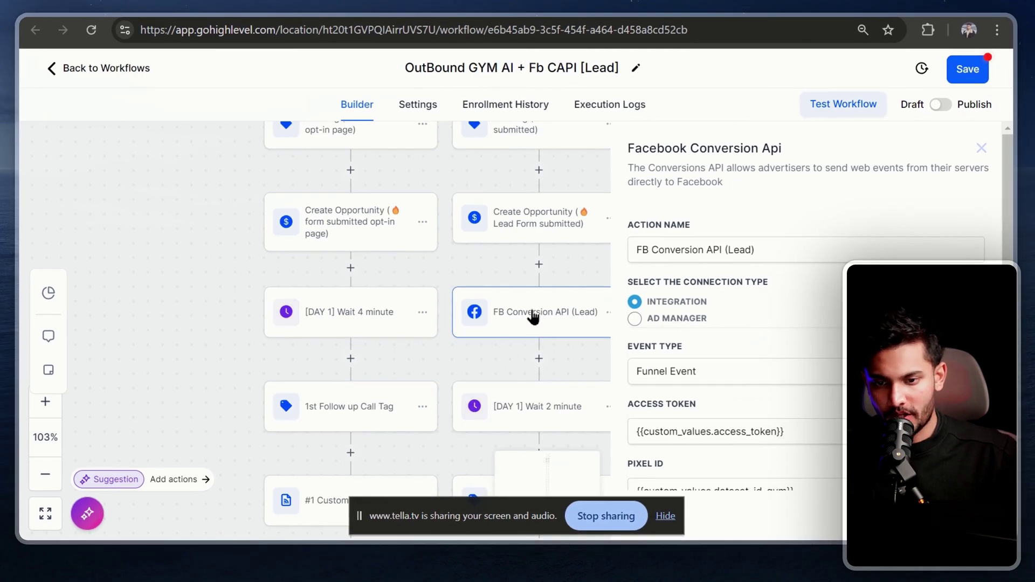
Step: Check the [DAY 1] 2-minute wait step's delay, then close its settings
scroll(533, 317, down, 2)
click(549, 309)
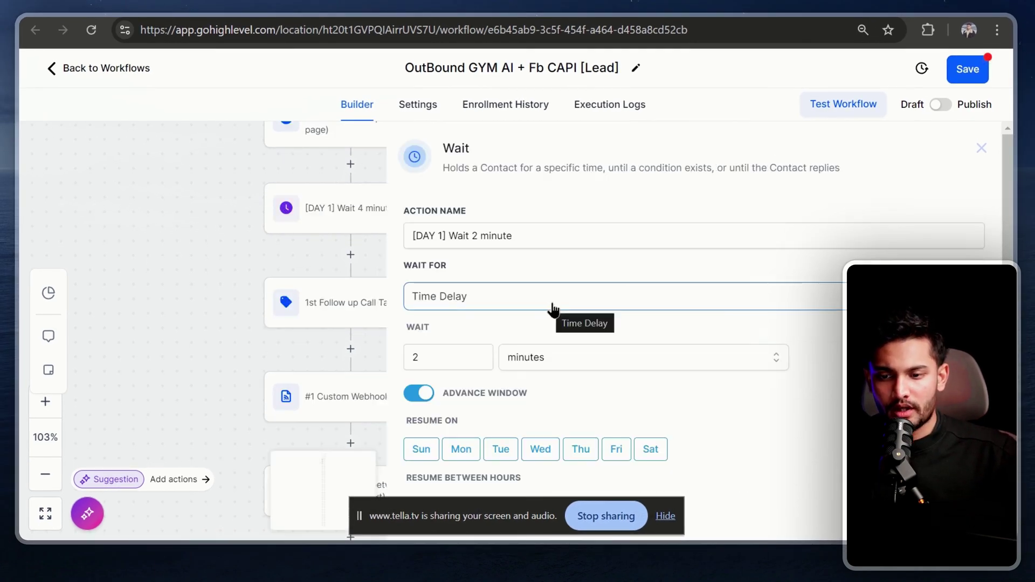
click(974, 151)
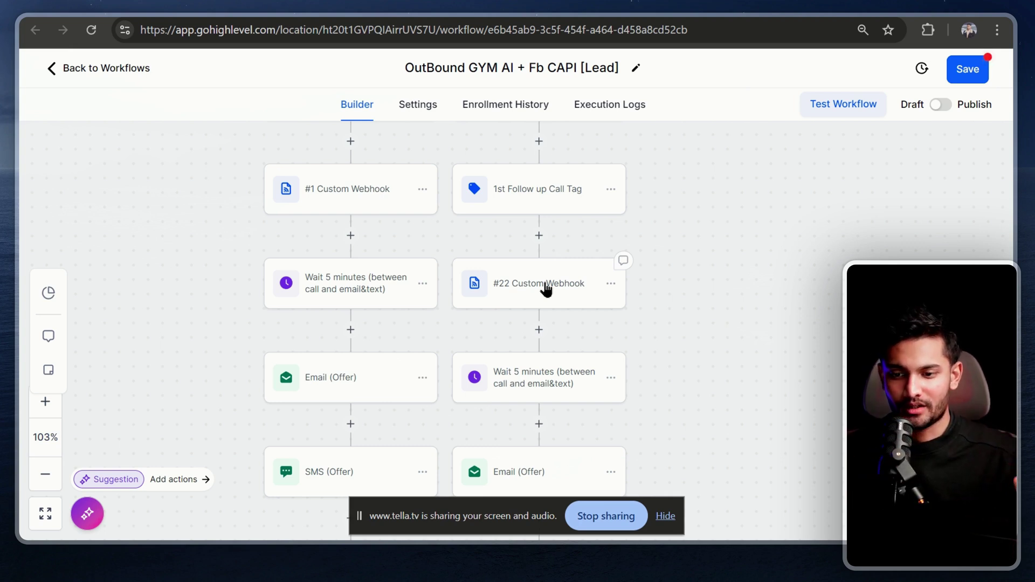
Step: Add a Custom Webhook action between two existing workflow steps
click(539, 236)
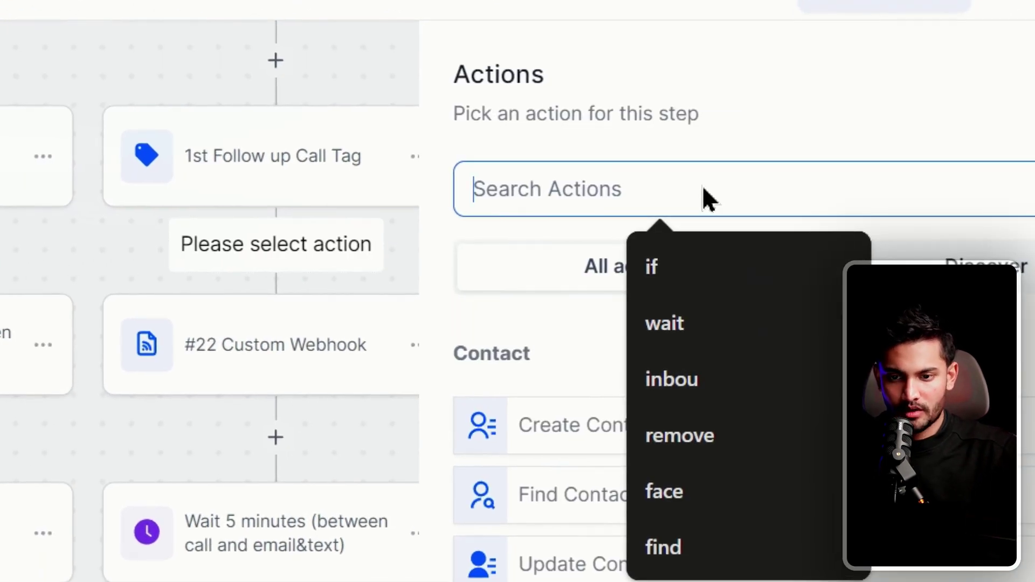
text(custom)
click(661, 475)
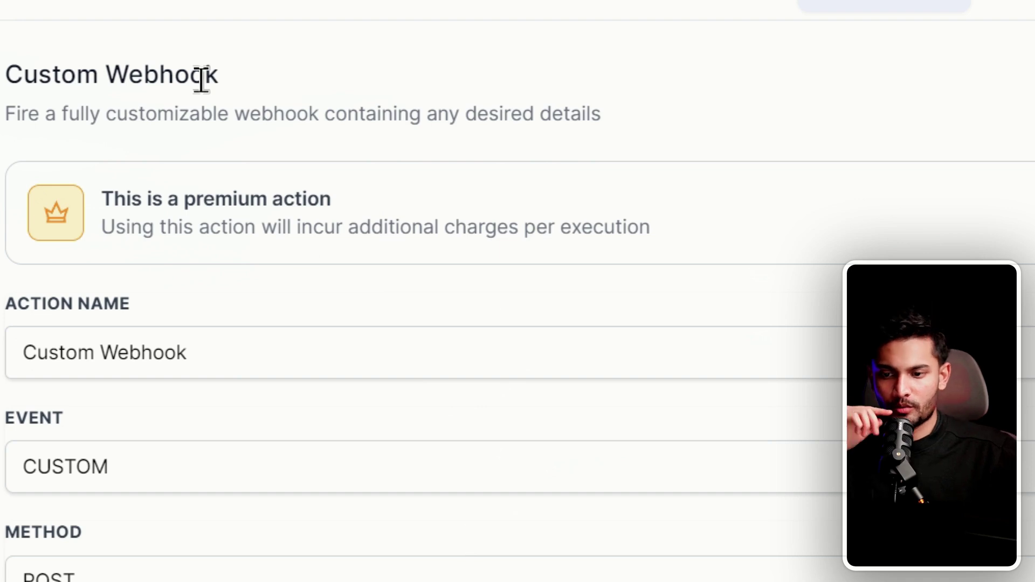
scroll(478, 238, down, 5)
click(471, 245)
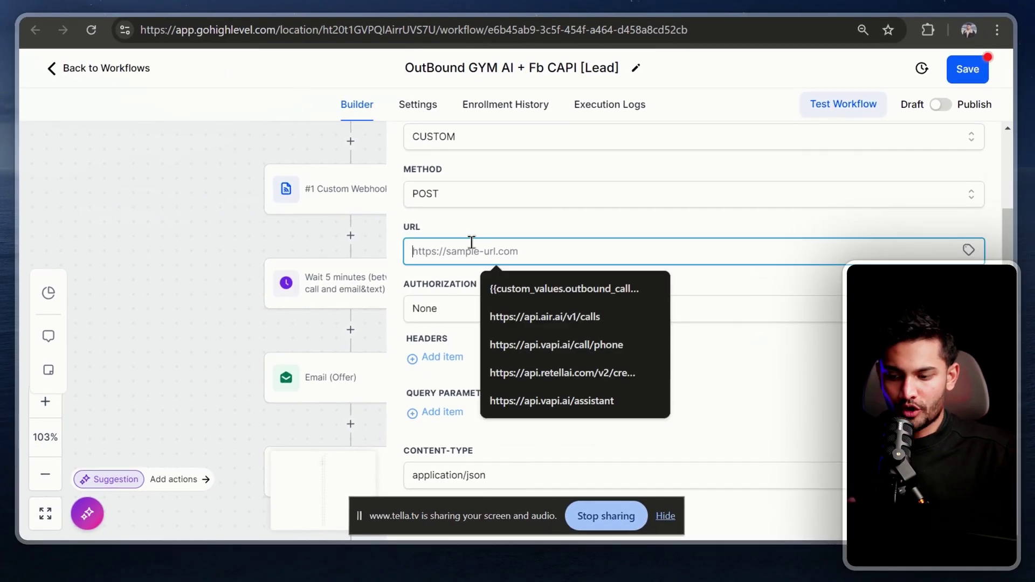
key(alt+Tab)
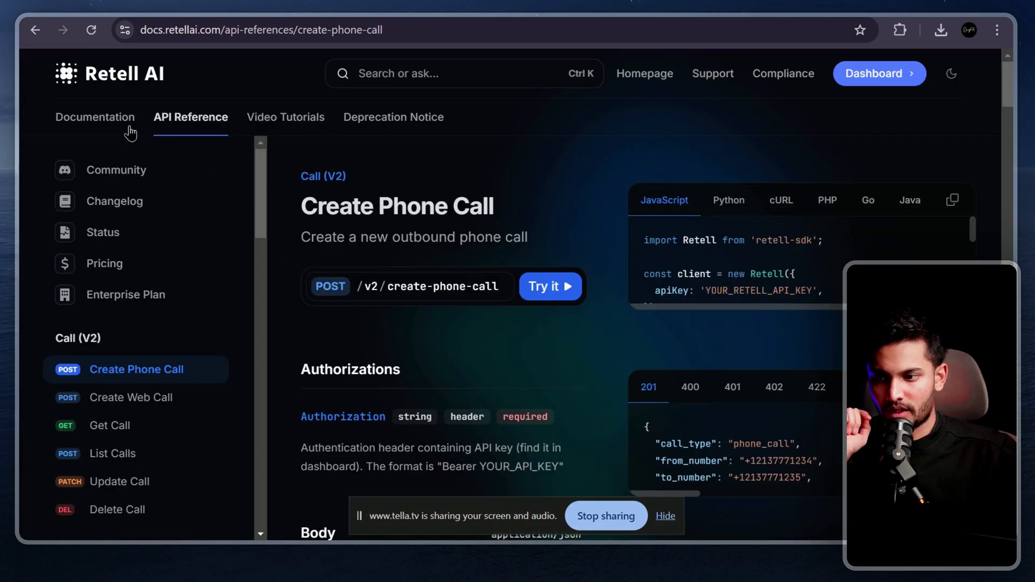
click(129, 127)
click(190, 127)
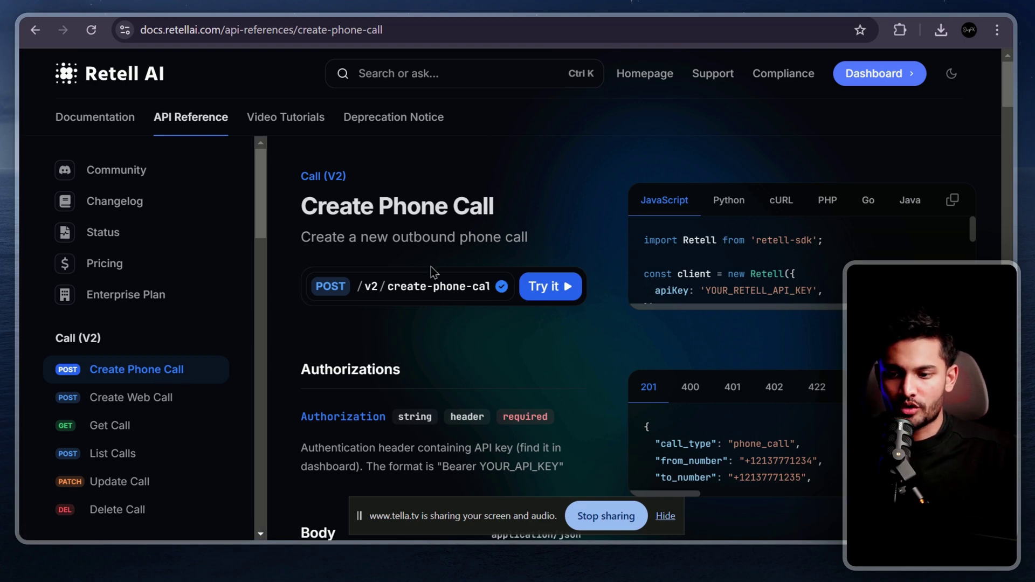
key(alt+Tab)
key(ctrl+v)
Step: Set webhook authorization to Bearer Token and look up the key on Retell's API Keys page
click(523, 312)
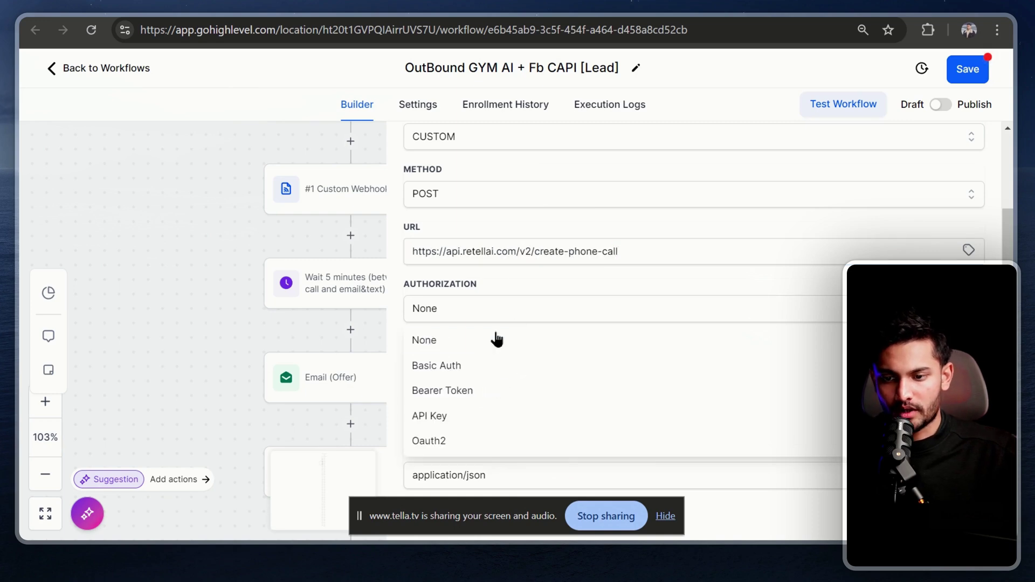
click(475, 386)
click(533, 367)
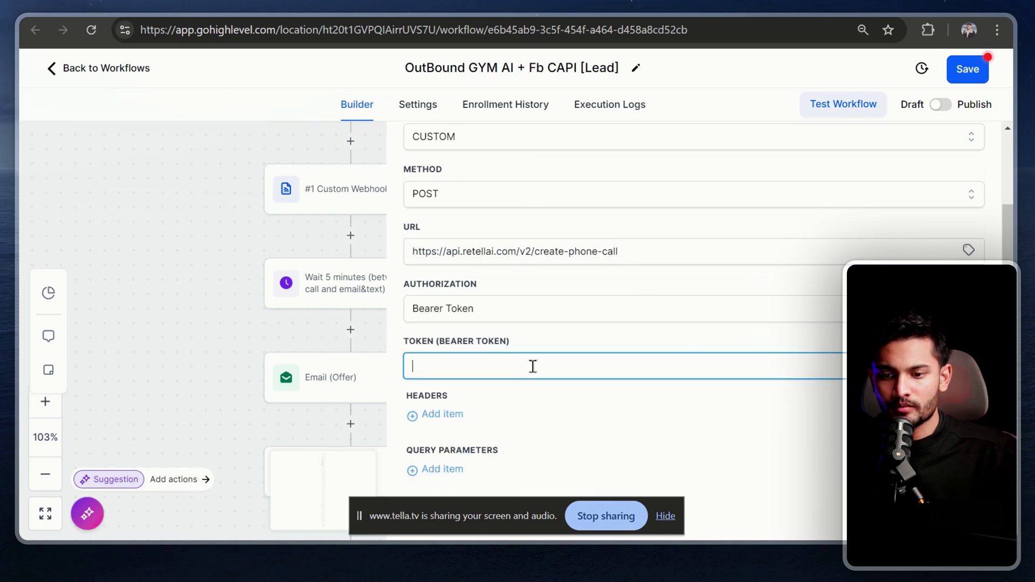
key(alt+Tab)
key(alt+Tab)
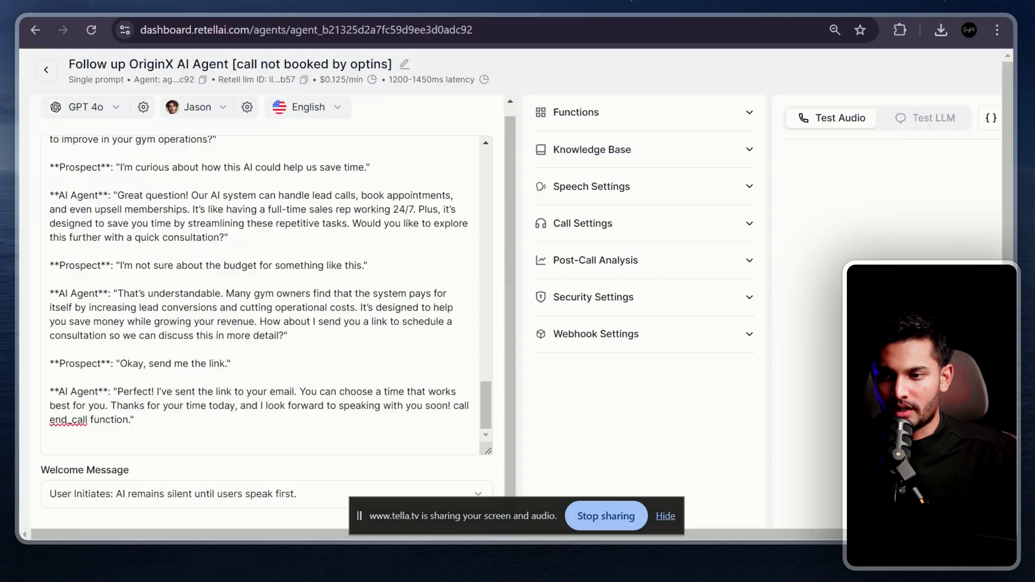
key(alt+Tab)
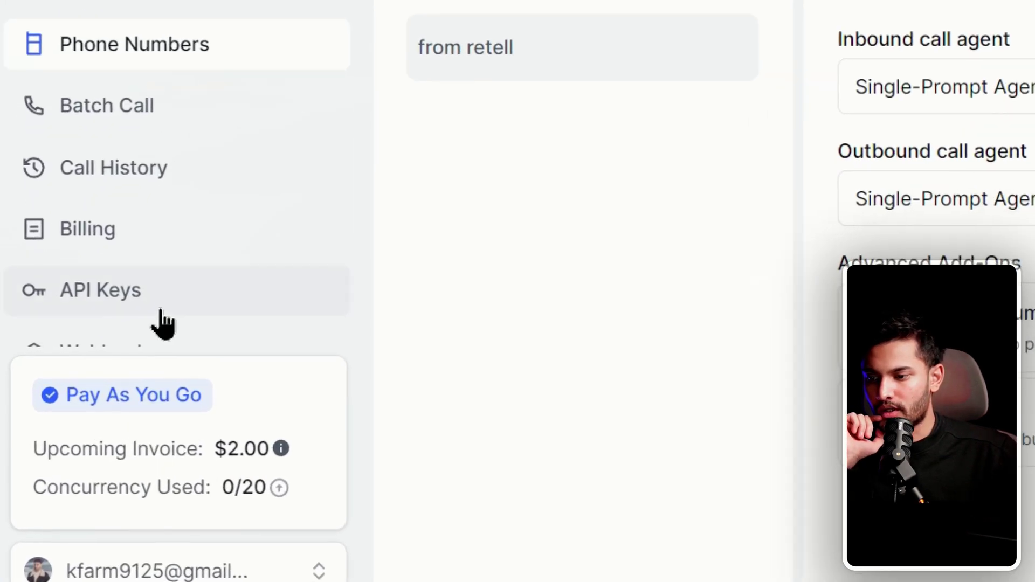
click(99, 336)
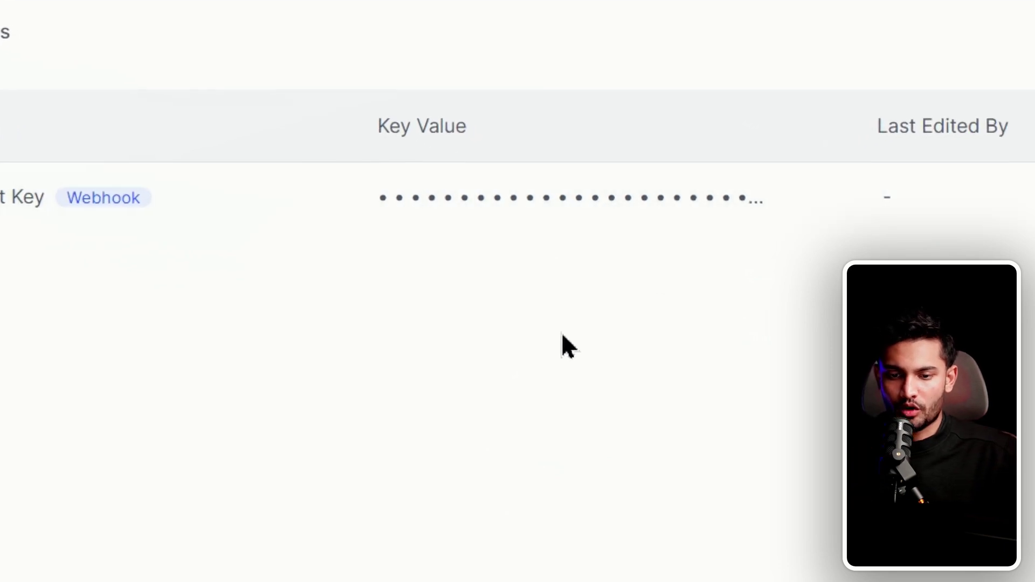
key(alt+Tab)
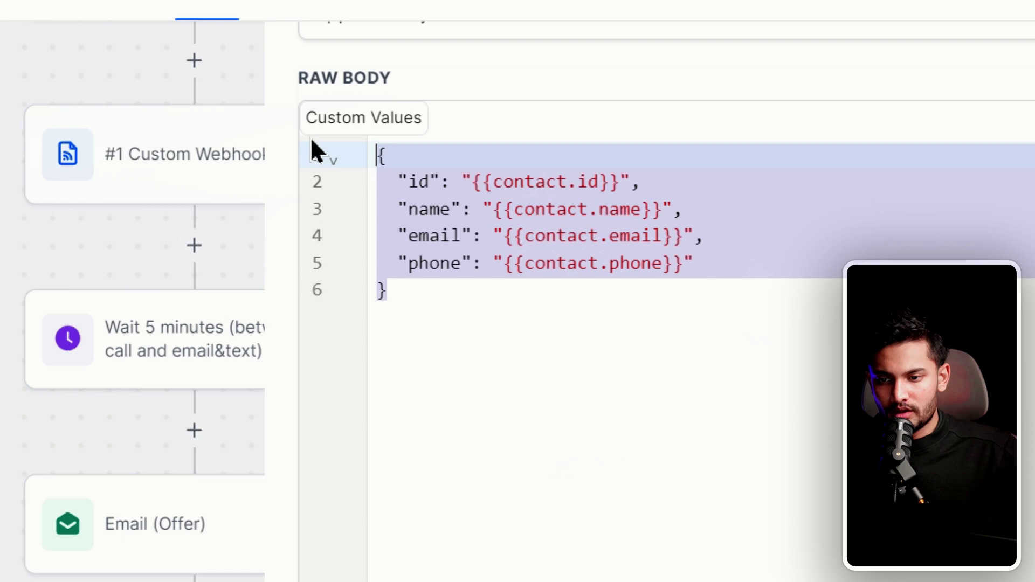
Step: Replace the raw body with the Retell call JSON and paste the agent ID into override_agent_id
click(617, 342)
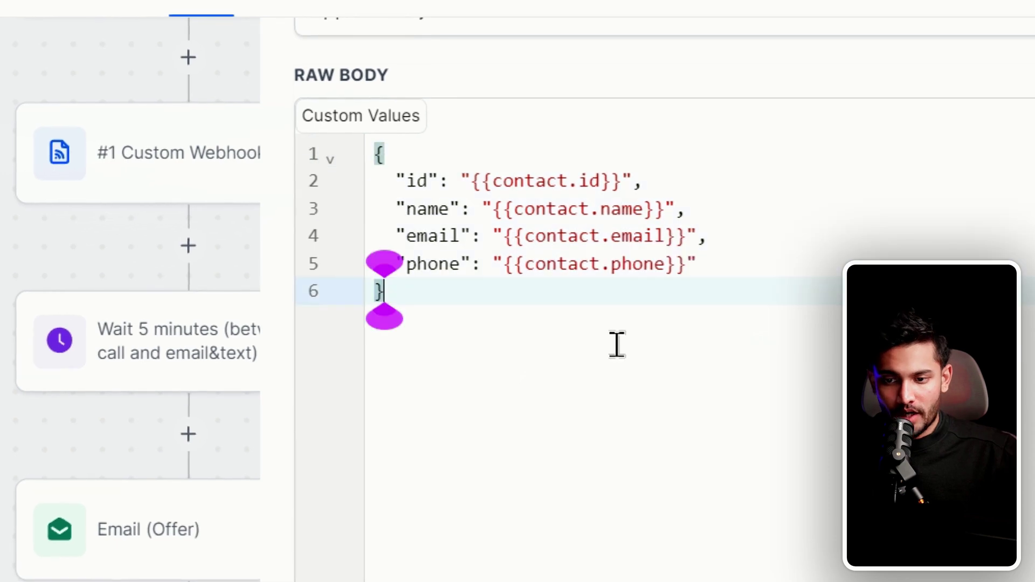
key(ctrl+a)
text({   "override_agent_id": "",   "from_number": "",   "to_number": ,   "retell_llm_dynamic_variables": {     "user_name": ,     "user_email":   } })
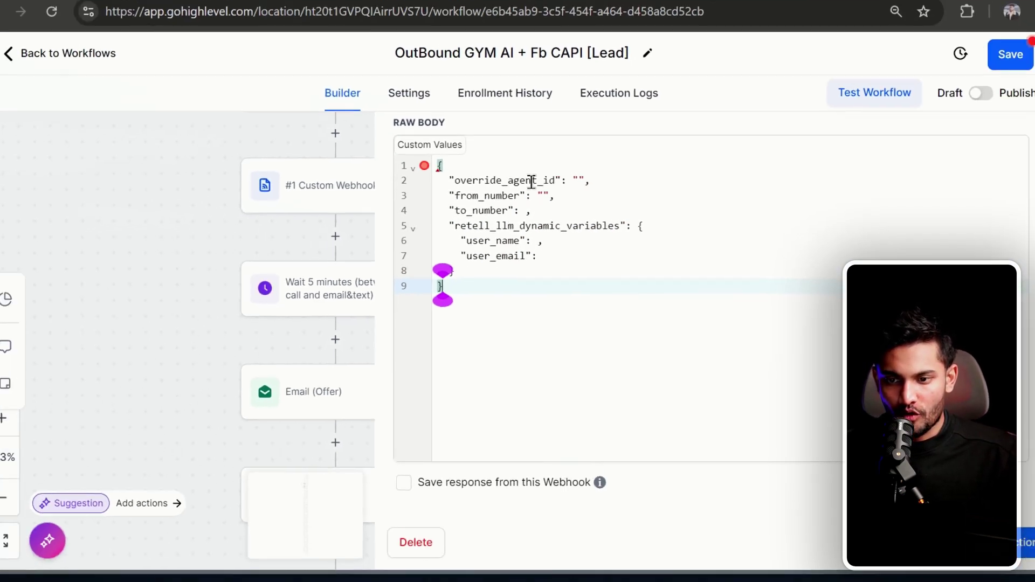
key(alt+Tab)
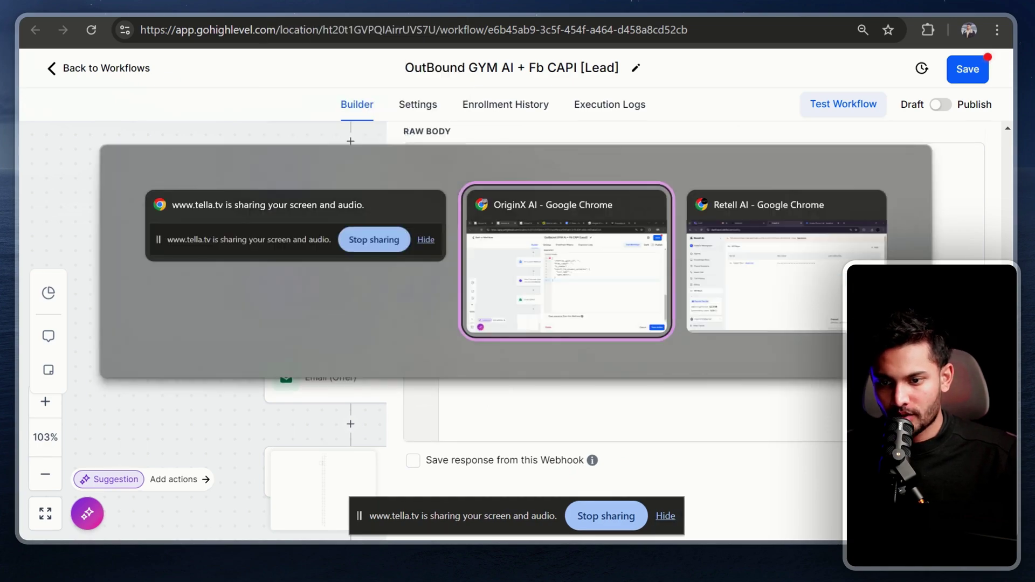
key(alt+Tab)
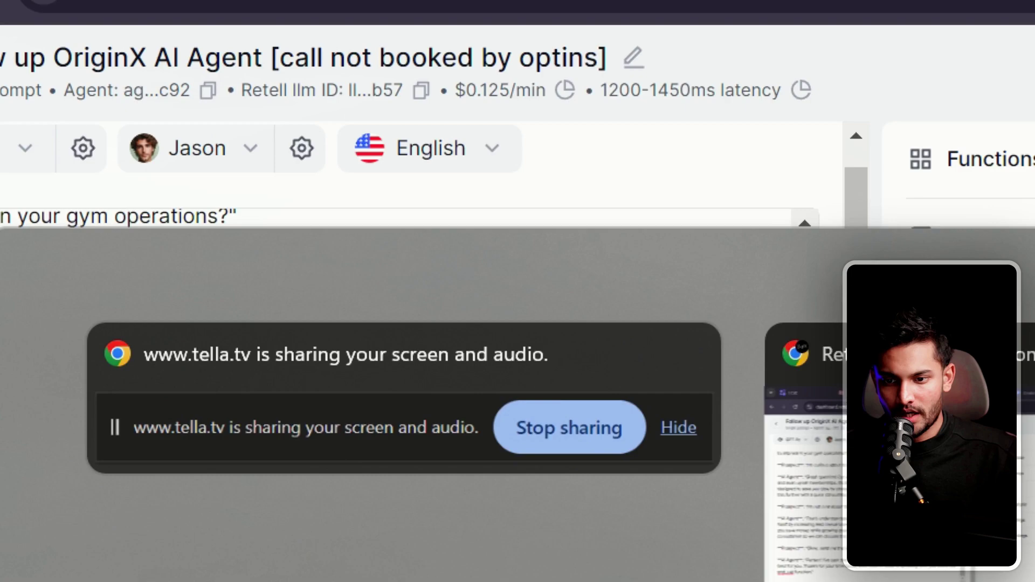
key(alt+Tab)
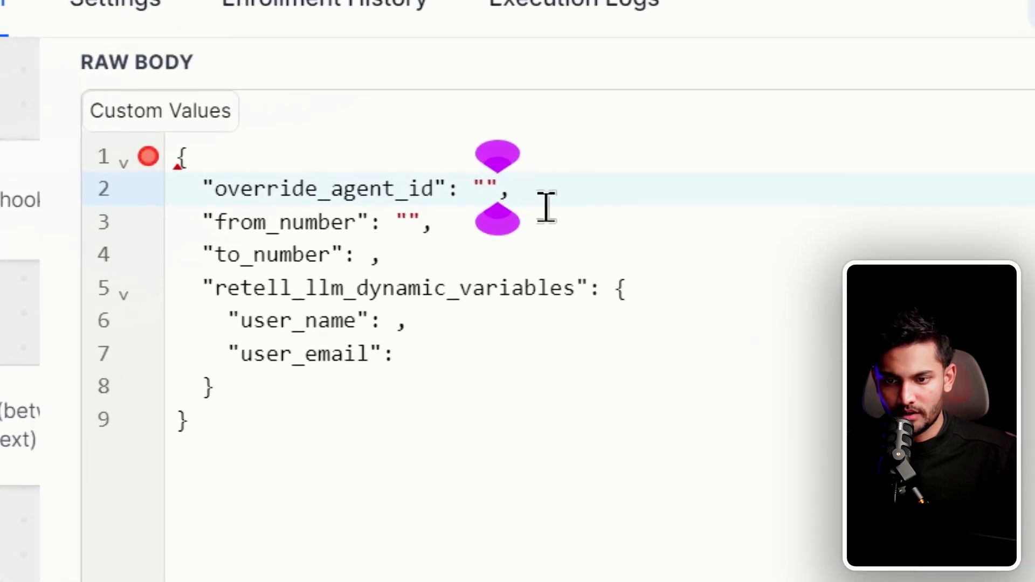
key(ctrl+v)
Step: Copy the Retell calling number and paste it into from_number
key(alt+Tab)
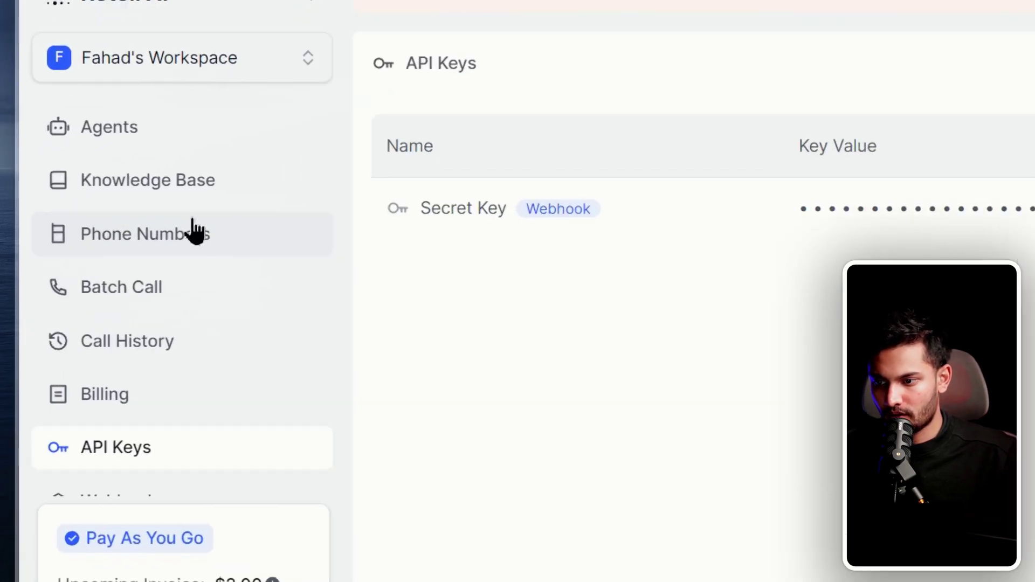
click(105, 210)
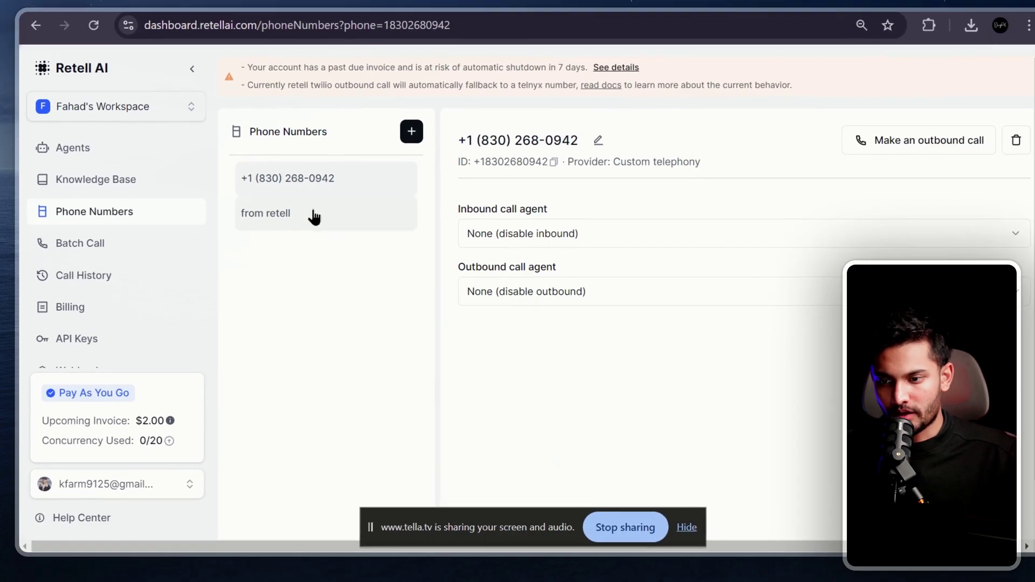
click(604, 253)
click(533, 163)
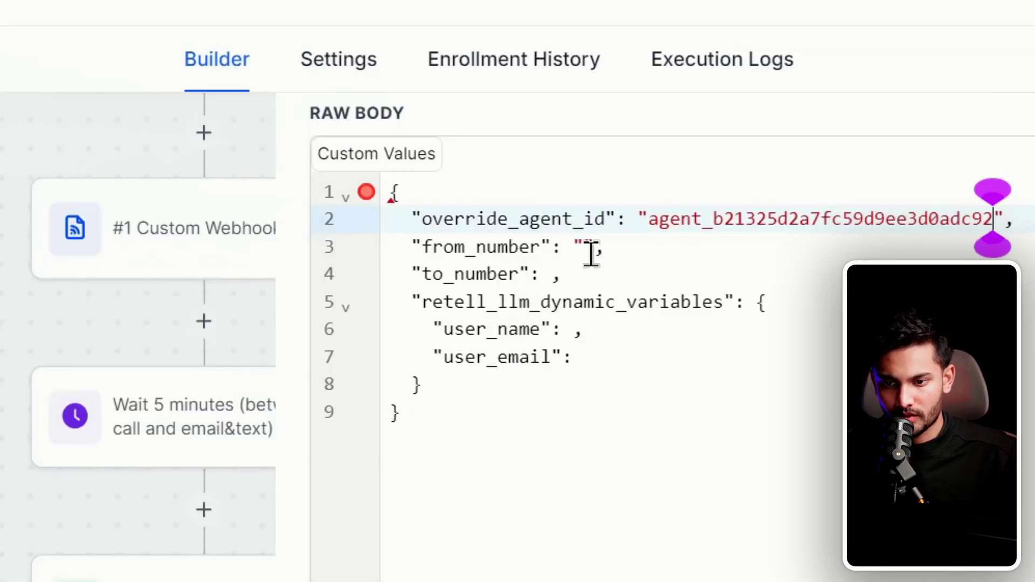
click(590, 248)
key(ctrl+v)
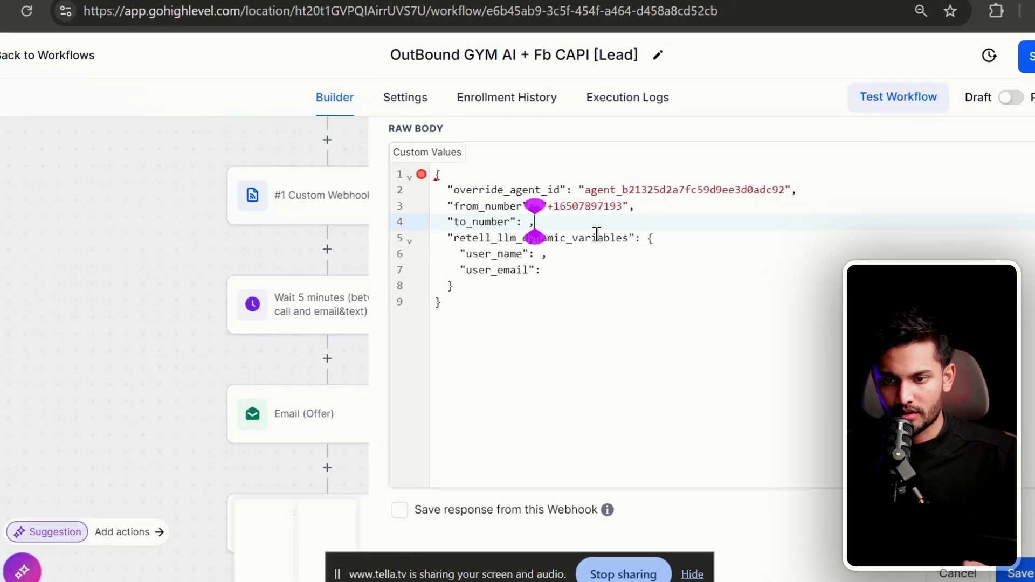
key(Down)
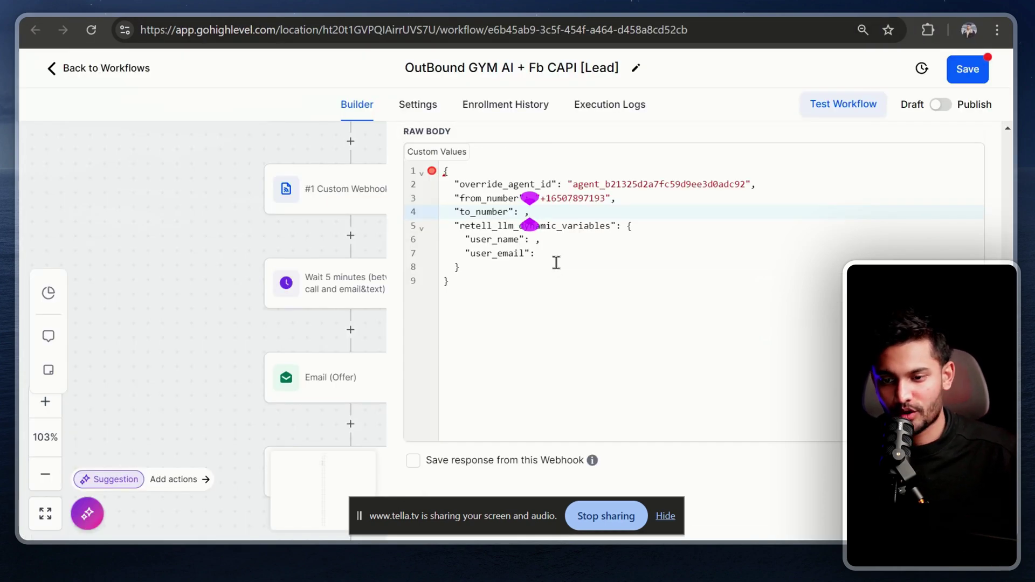
Step: Set user_name to {{contact.name}} and user_email to {{contact.email}}
click(536, 238)
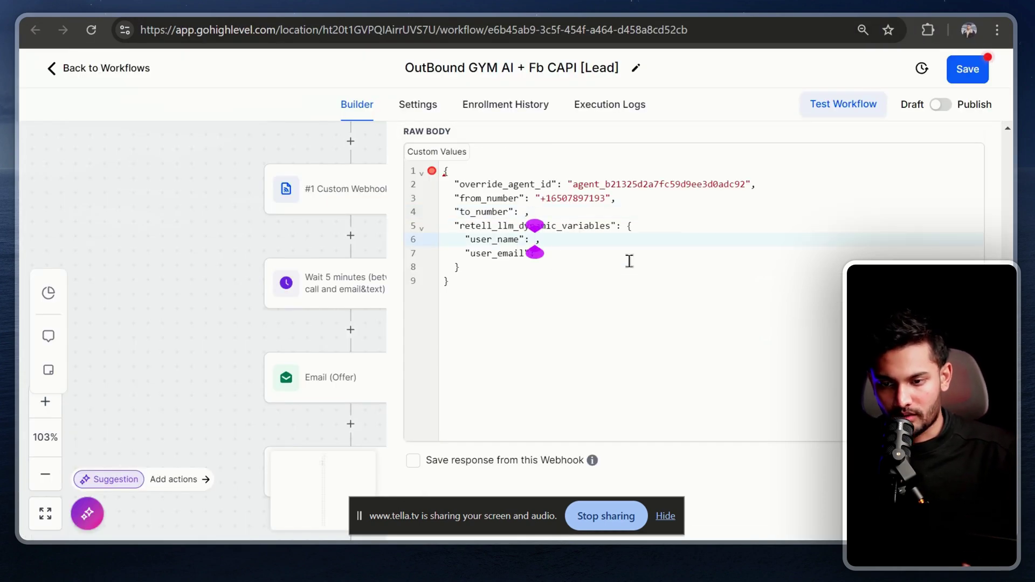
text(conta)
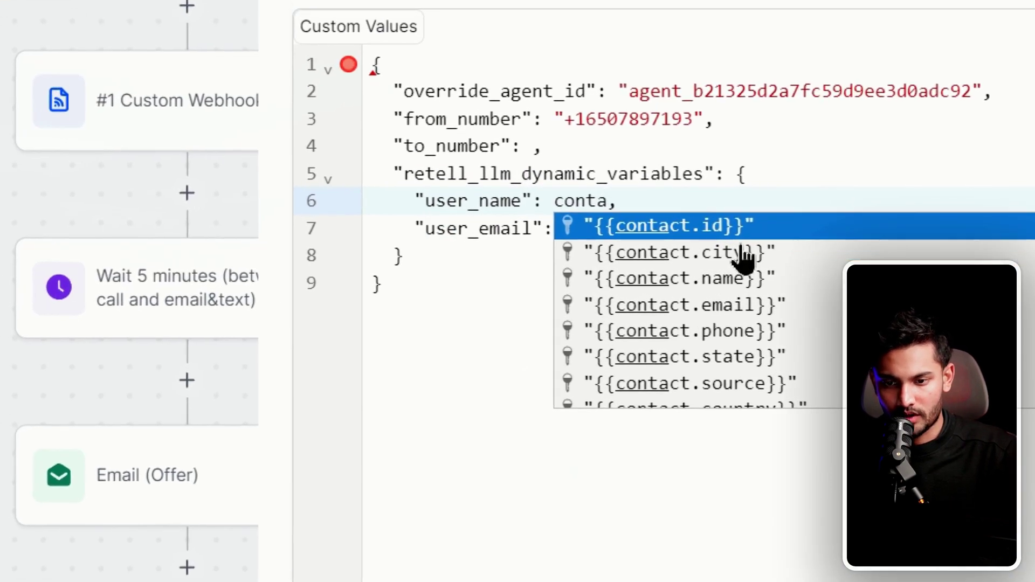
key(Down)
key(Down)
key(Return)
key(Down)
text(contac)
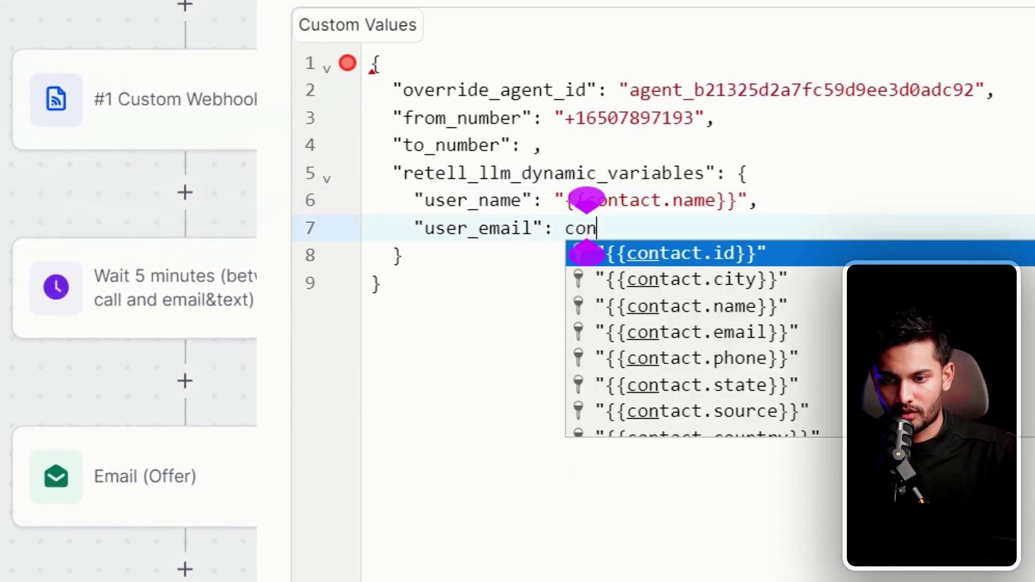
key(Down)
key(Down)
key(Down)
key(Return)
key(Down)
key(Down)
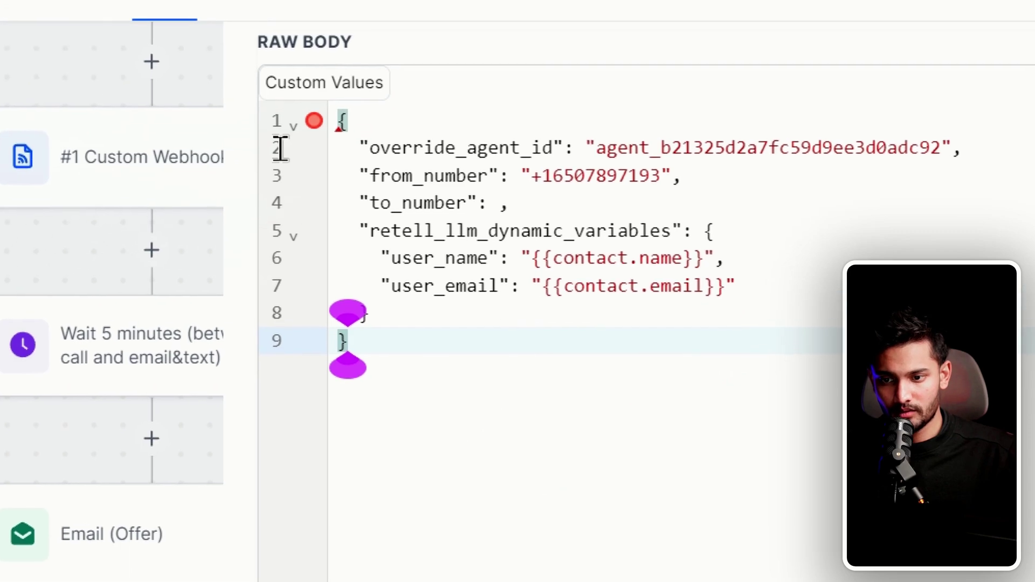
Step: Set to_number to {{contact.phone}}, review the JSON body, and close the panel
click(532, 145)
text(conta)
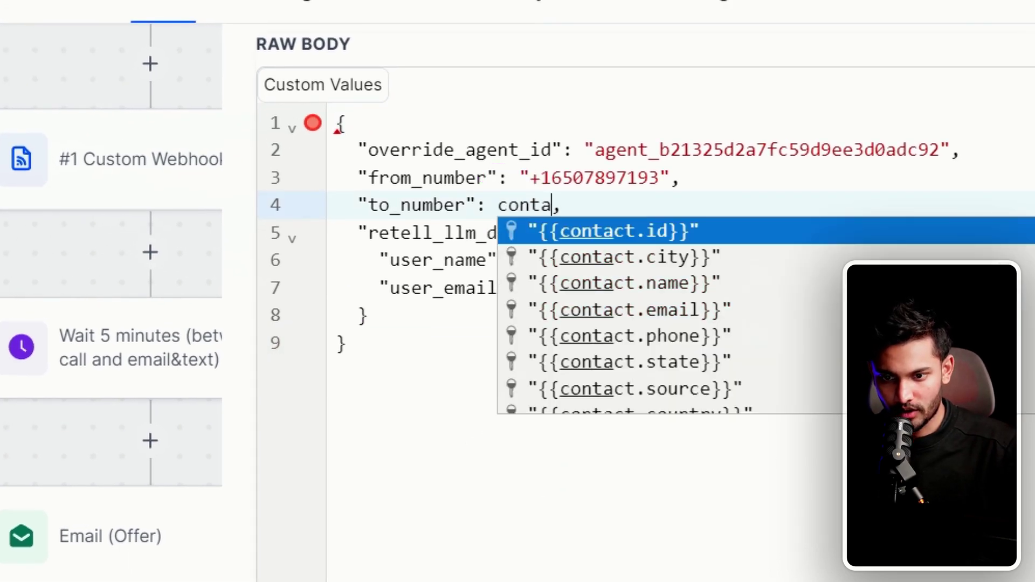
key(Down)
key(Down)
key(Down)
key(Down)
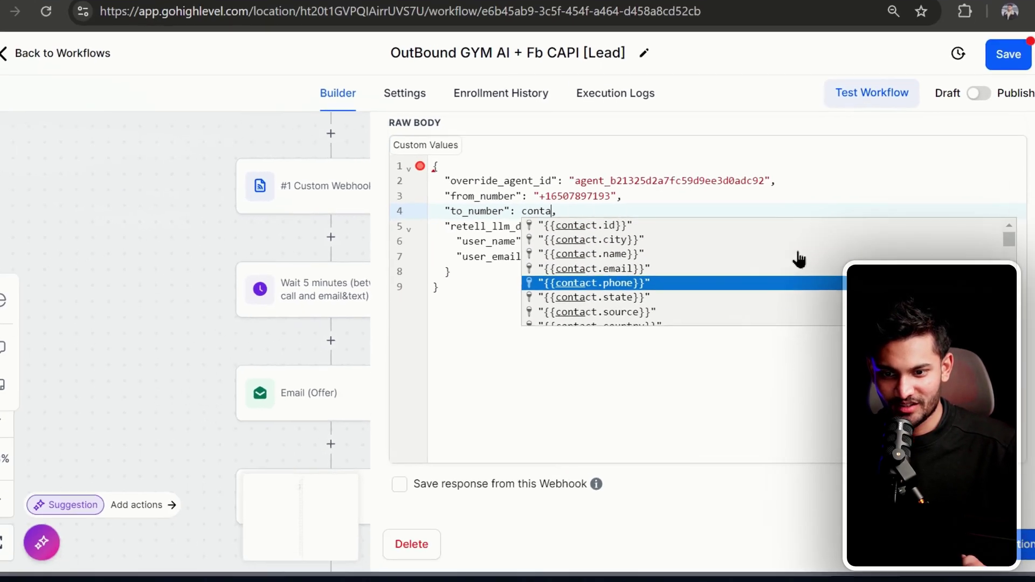
key(Return)
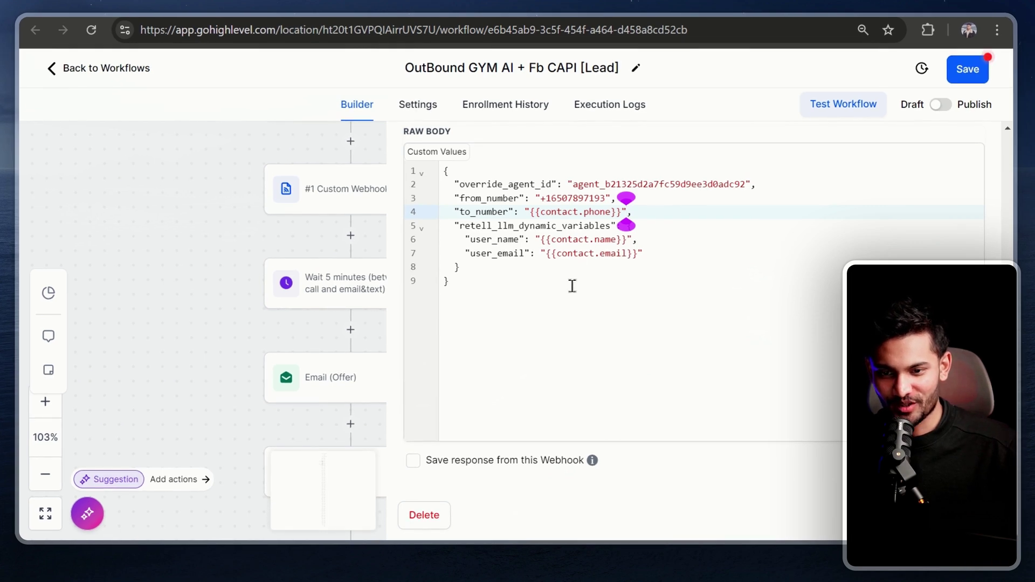
drag(573, 286, 444, 168)
click(583, 323)
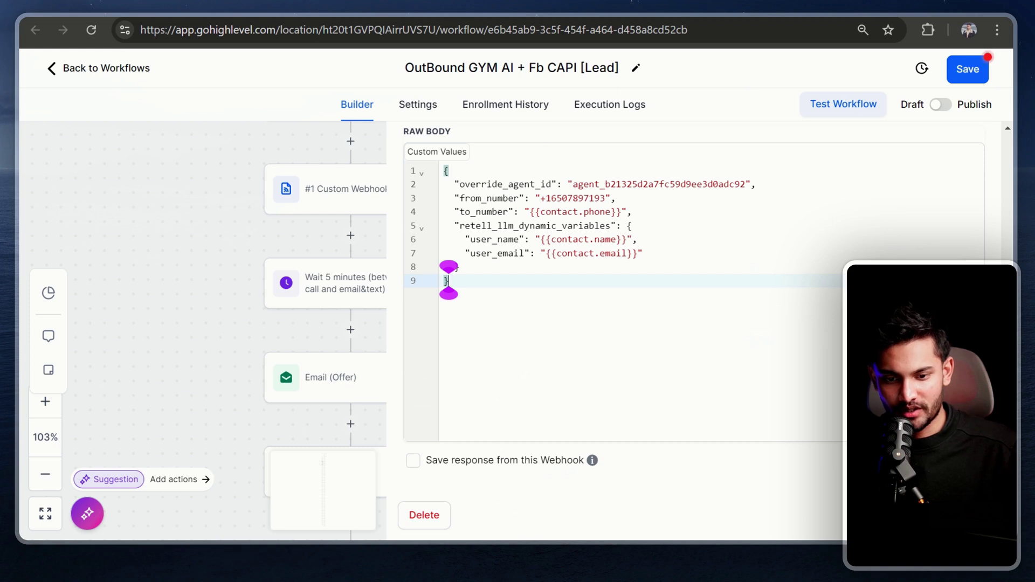
key(Escape)
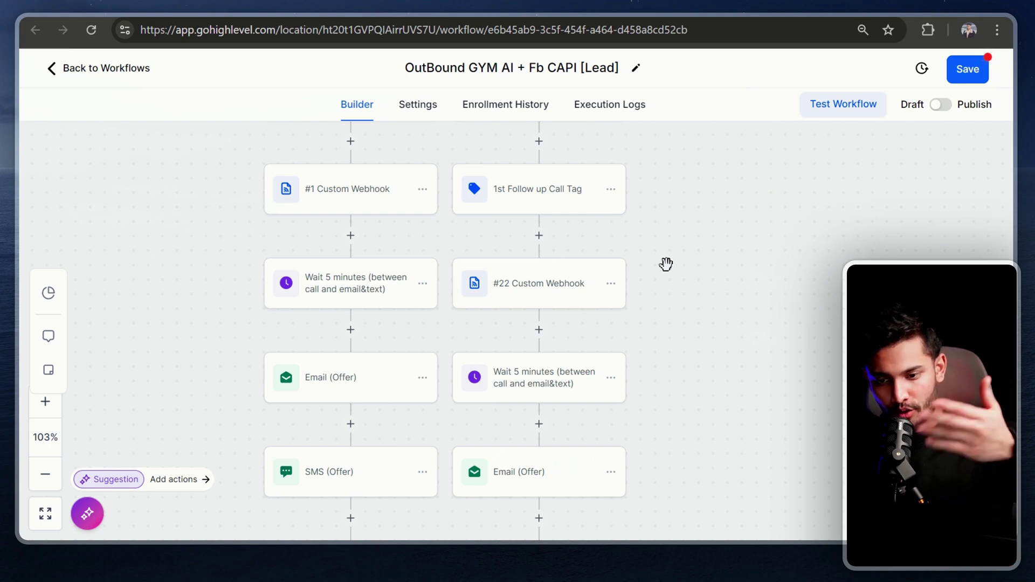
scroll(519, 273, down, 4)
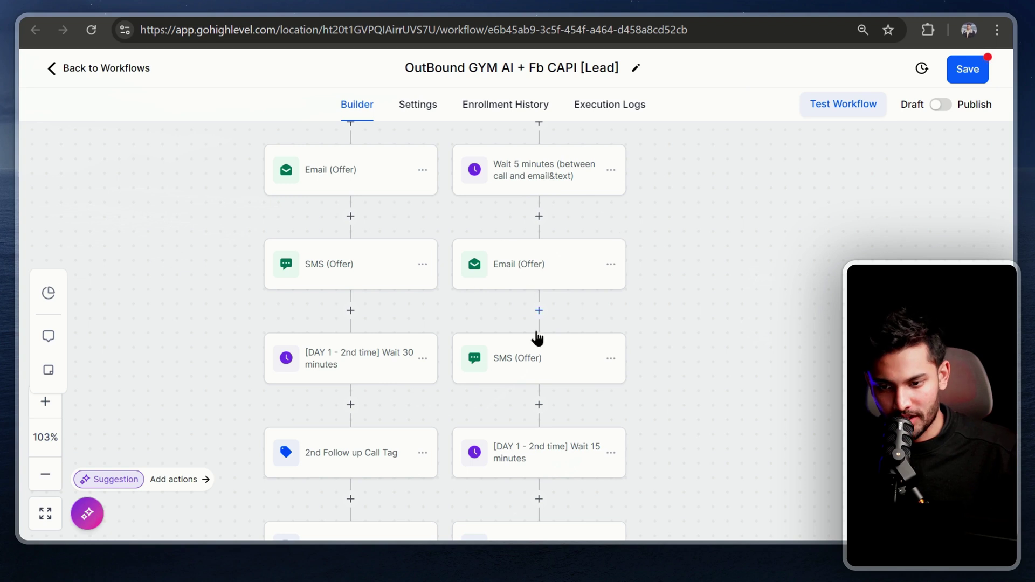
scroll(599, 300, down, 2)
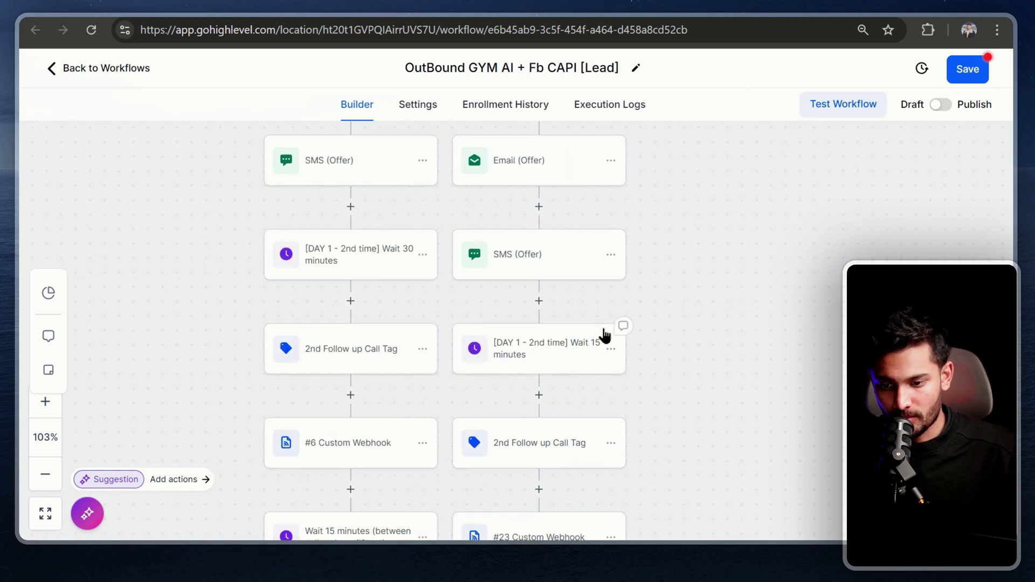
scroll(606, 335, down, 2)
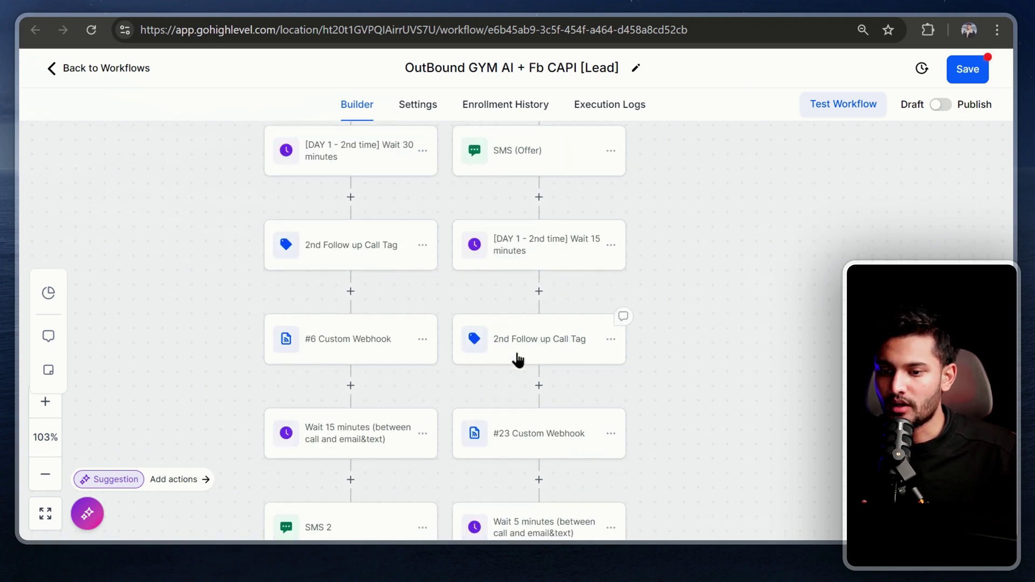
scroll(542, 348, down, 2)
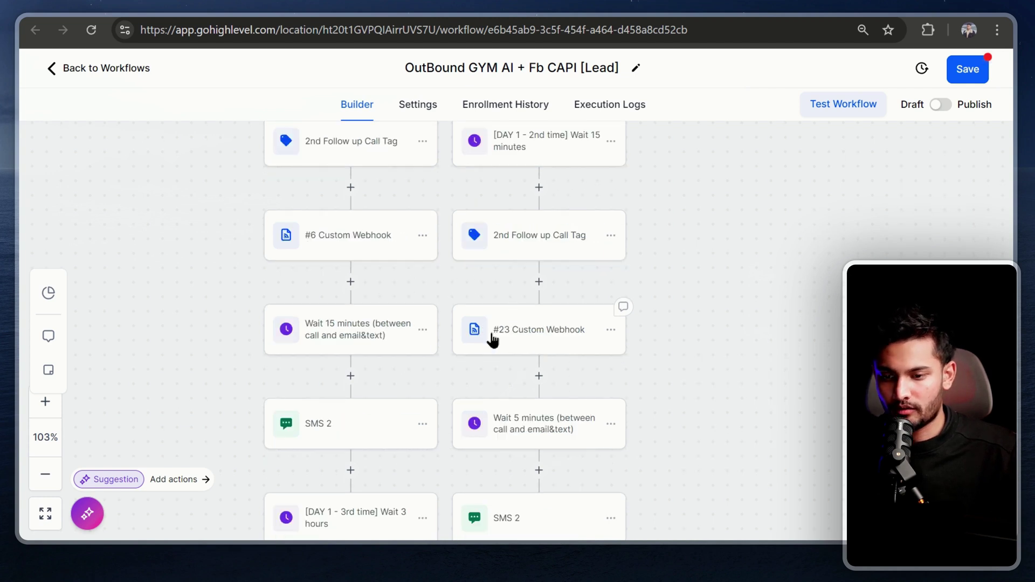
scroll(567, 334, down, 4)
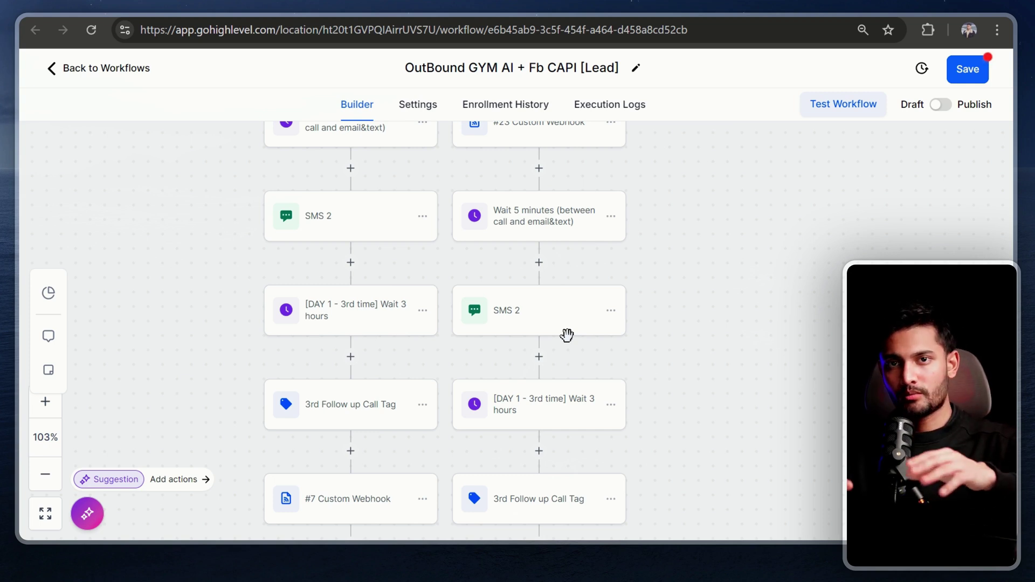
mouse_move(569, 328)
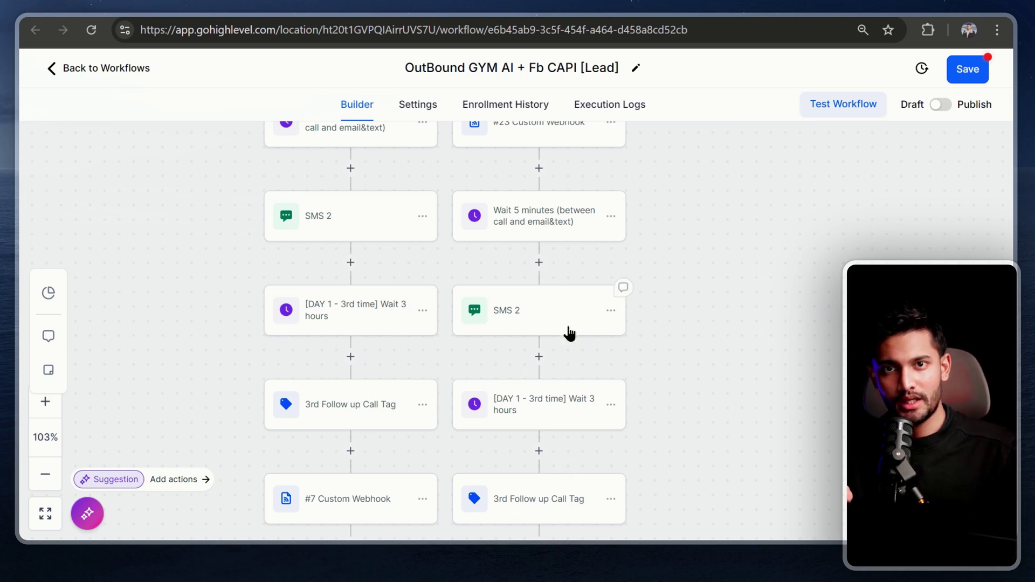
scroll(570, 326, down, 4)
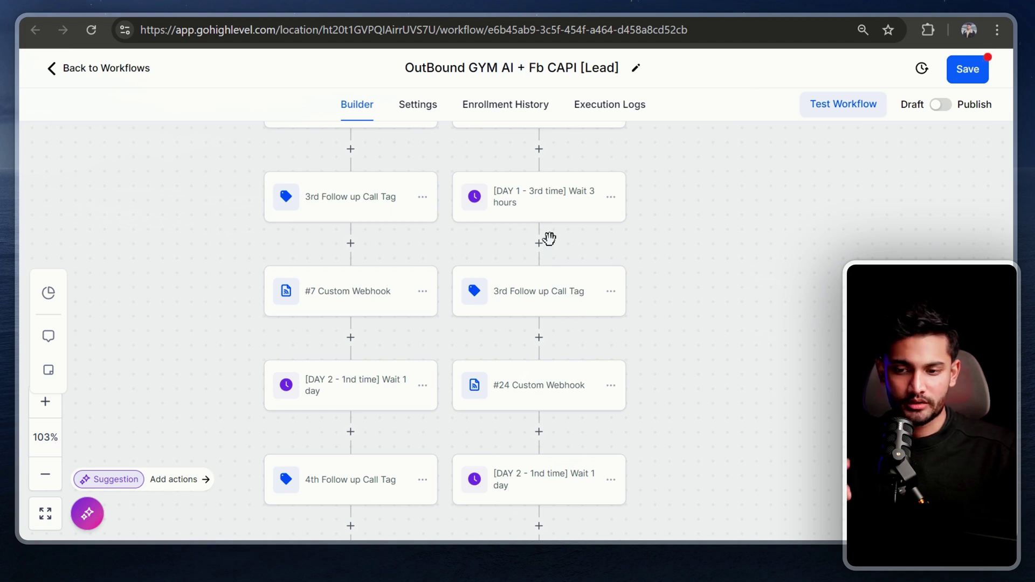
mouse_move(556, 222)
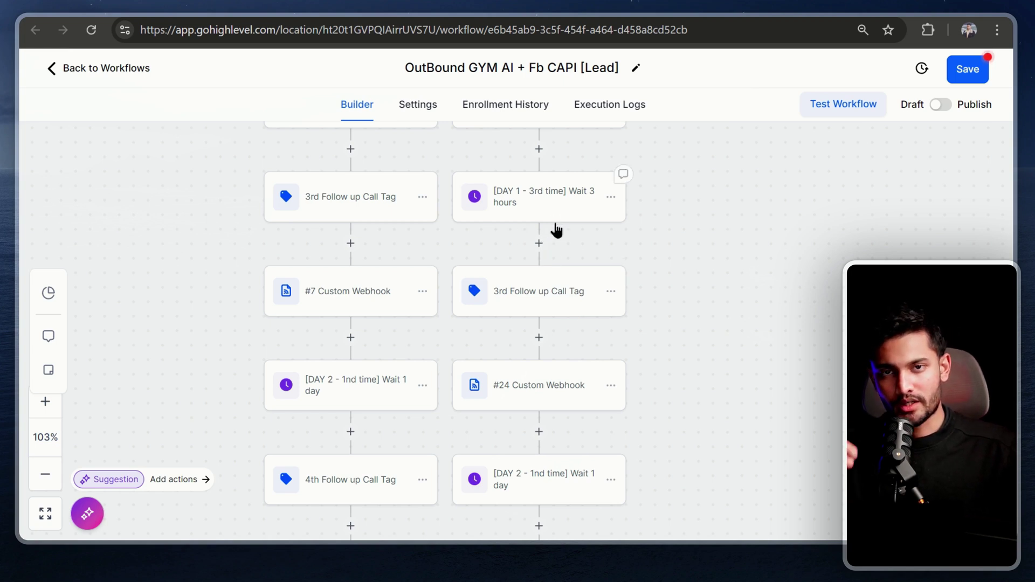
scroll(536, 234, down, 6)
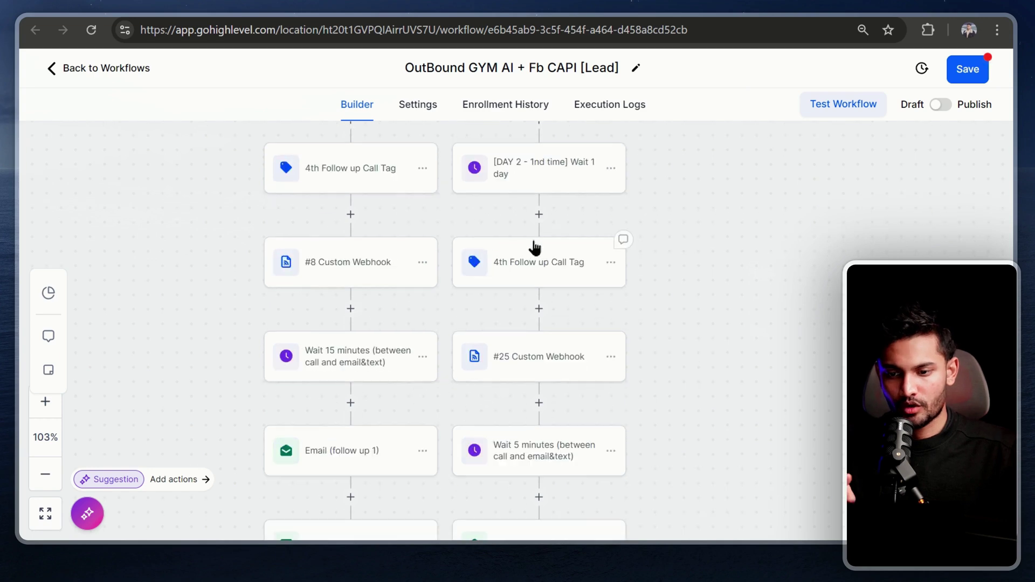
scroll(534, 248, down, 10)
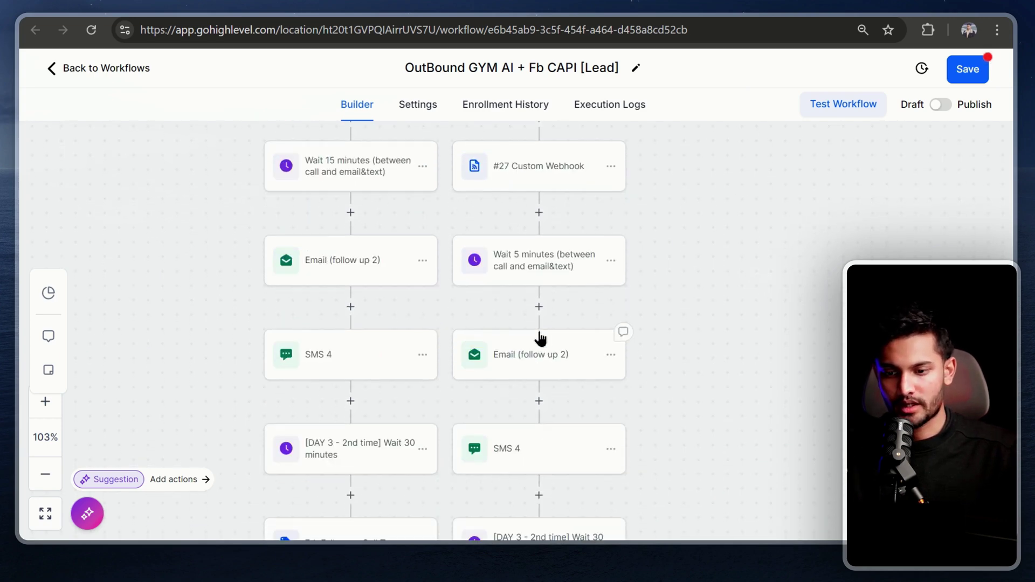
scroll(541, 339, down, 10)
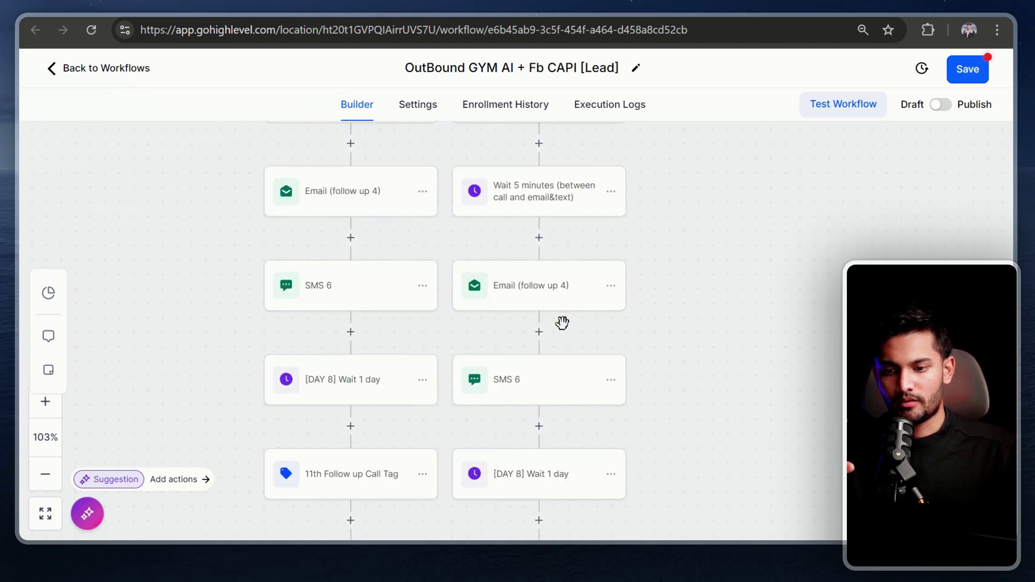
scroll(562, 323, down, 10)
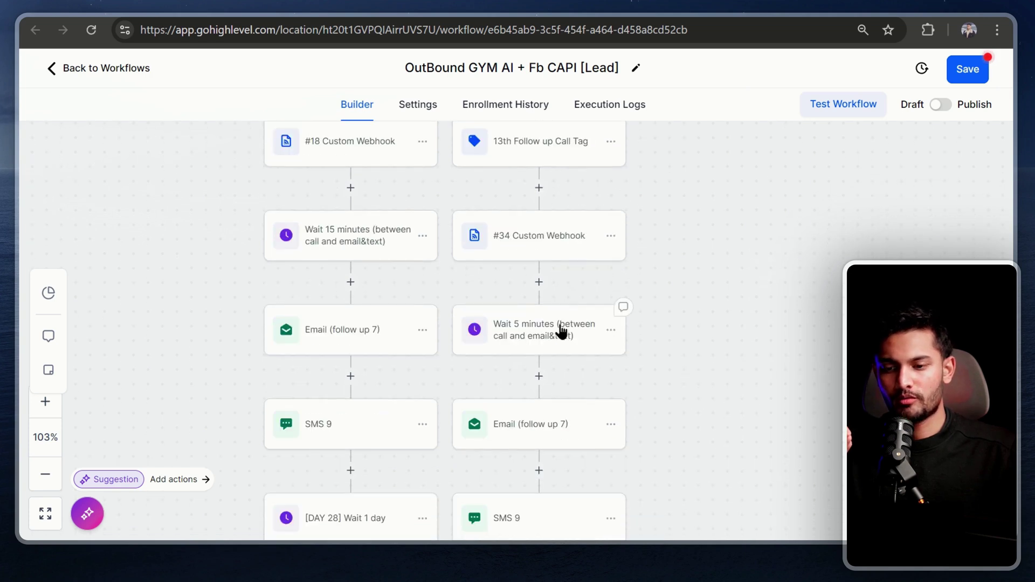
scroll(561, 329, down, 8)
scroll(561, 326, down, 5)
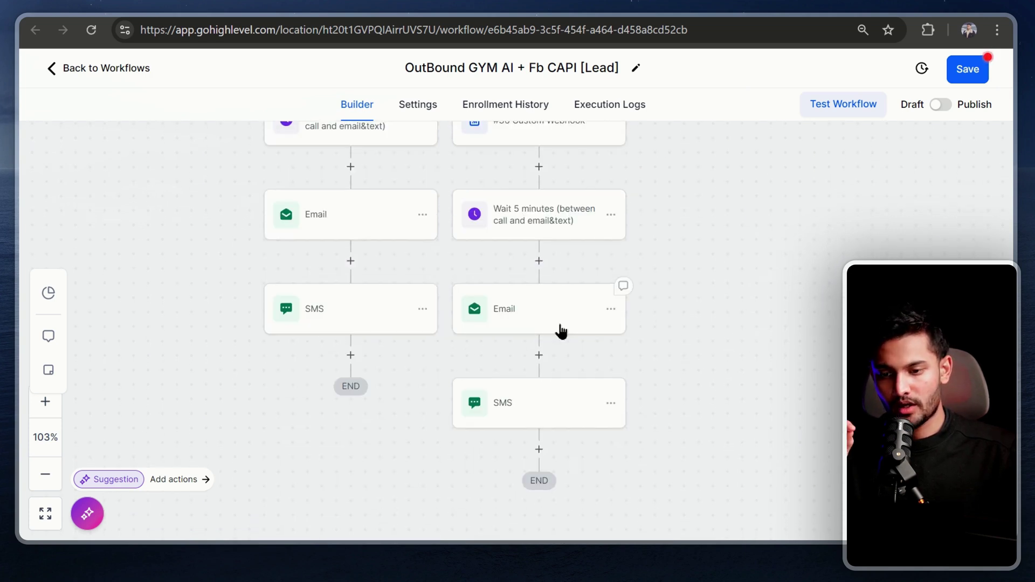
scroll(561, 330, up, 2)
scroll(546, 280, up, 2)
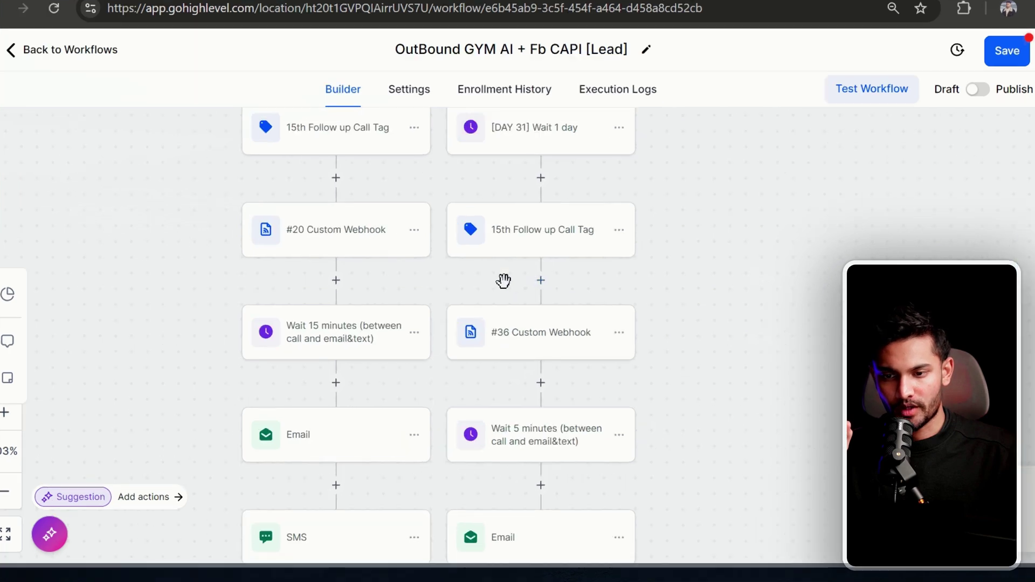
scroll(731, 214, down, 4)
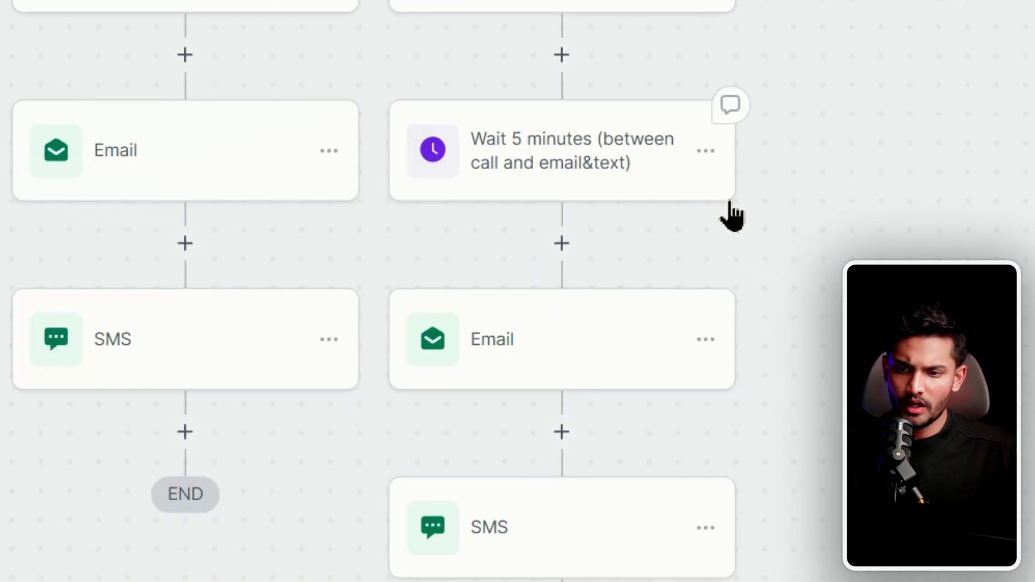
scroll(731, 215, up, 10)
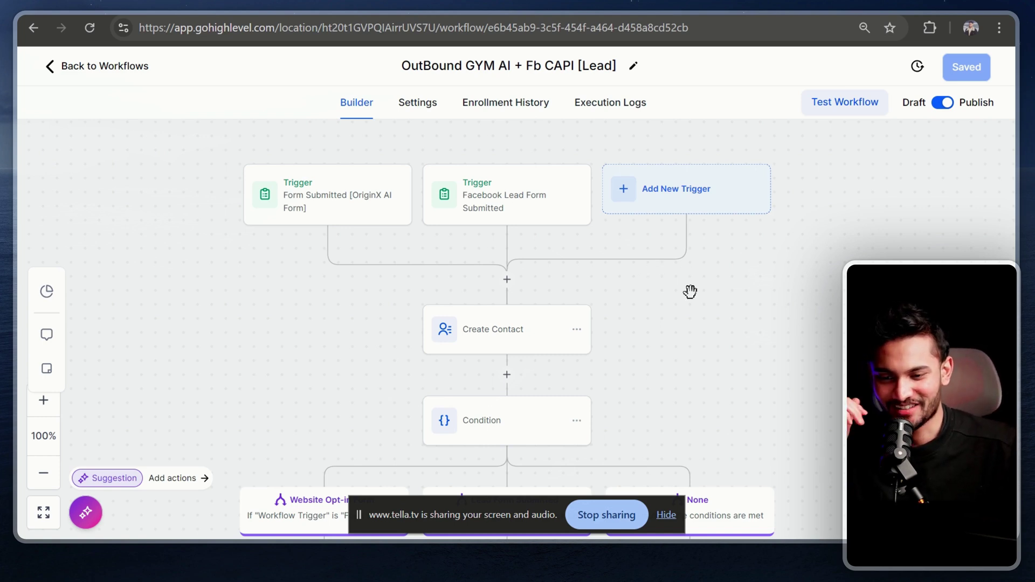
Step: Scroll up and down through the published workflow's condition branches
scroll(723, 265, down, 2)
scroll(790, 286, down, 5)
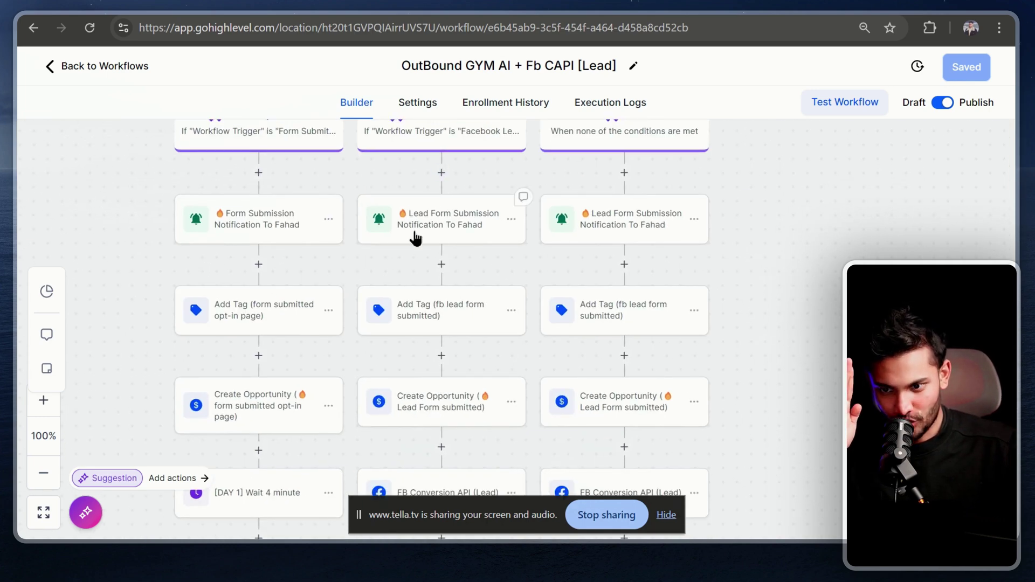
scroll(578, 274, up, 2)
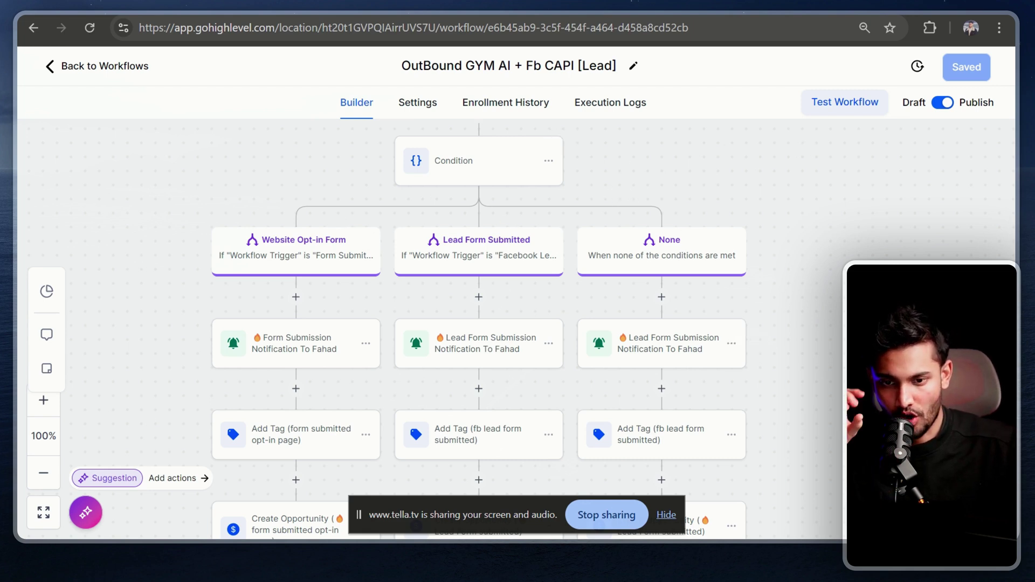
scroll(839, 174, up, 2)
scroll(808, 287, down, 6)
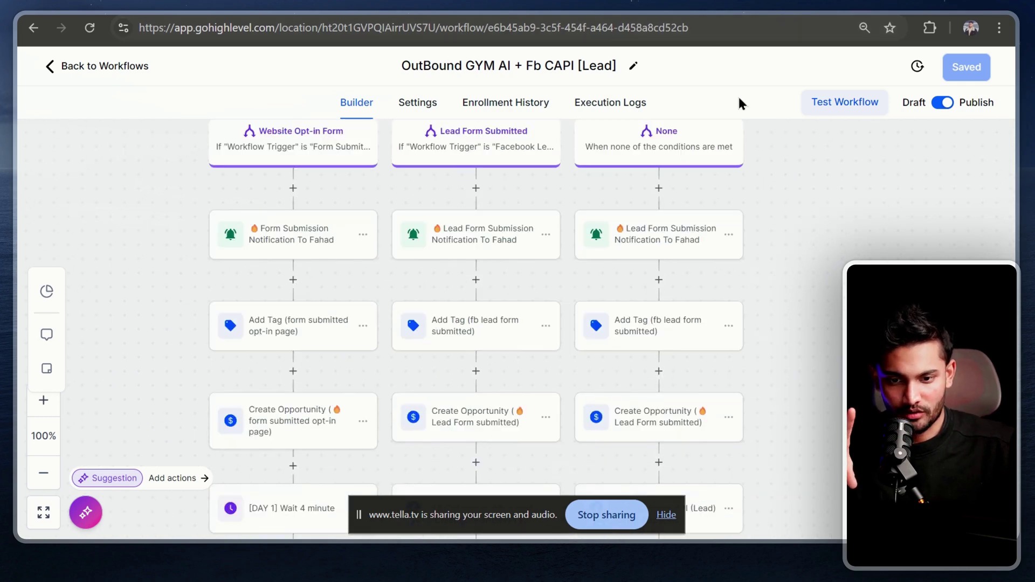
scroll(786, 368, down, 4)
scroll(735, 303, up, 2)
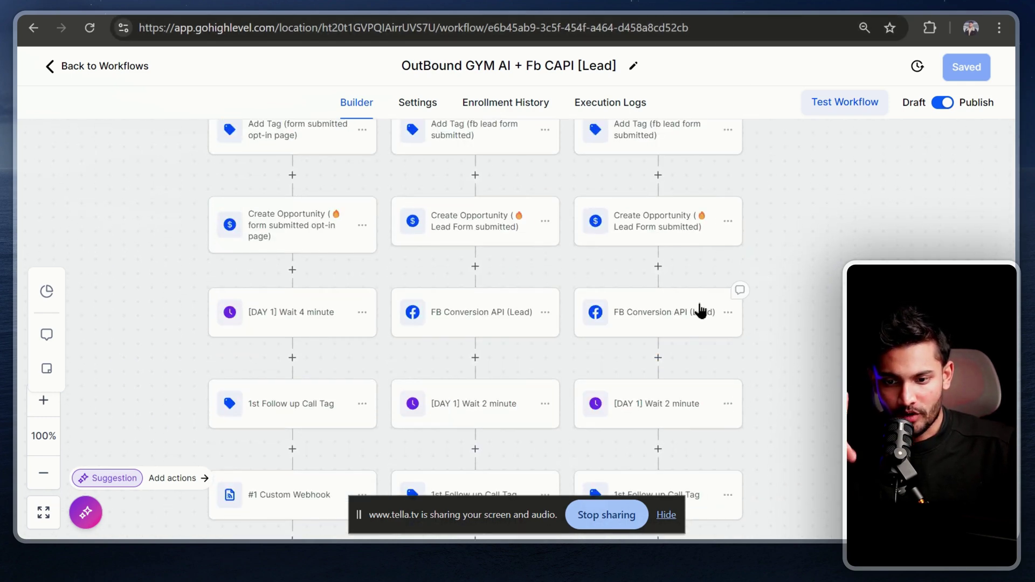
scroll(766, 357, down, 2)
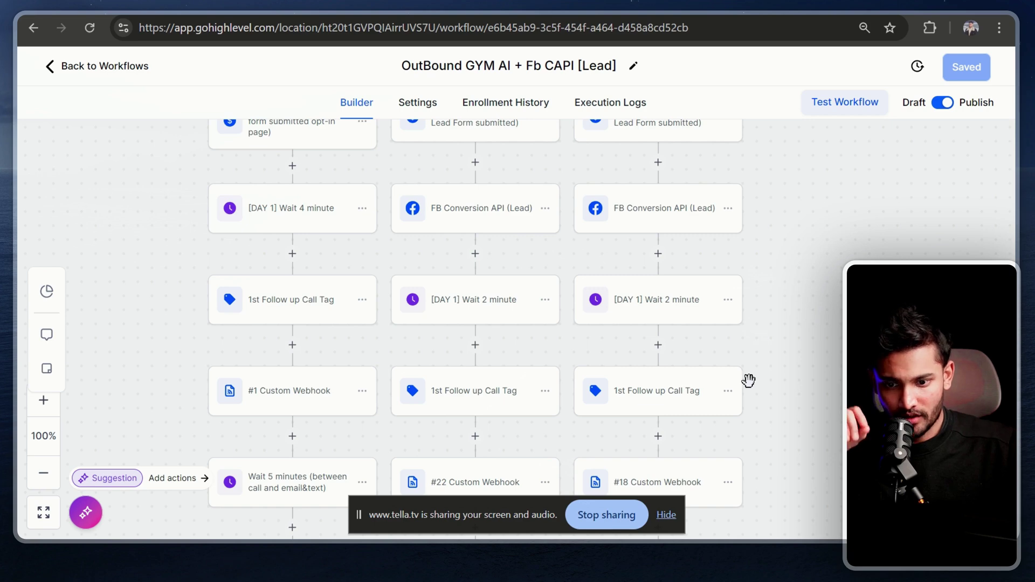
scroll(749, 381, down, 2)
Step: Change the #18 Custom Webhook's to_number to 1{{contact.phone}} with country code 1
click(667, 387)
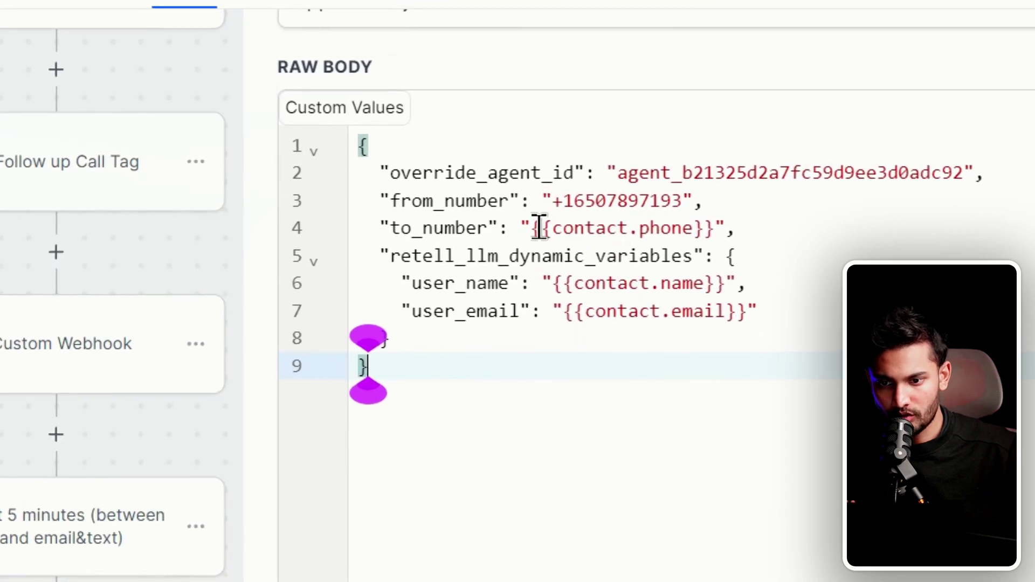
click(535, 229)
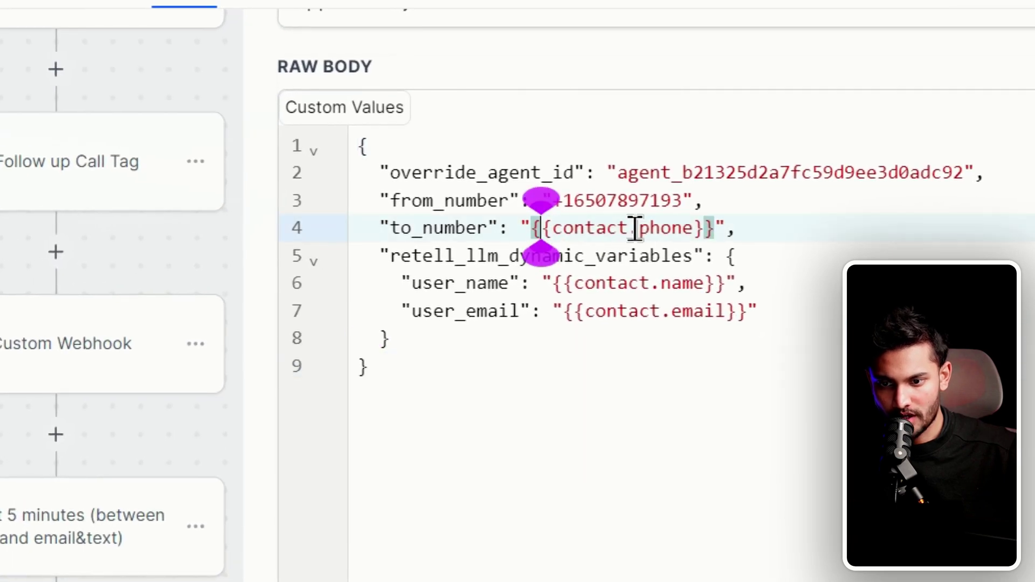
key(Left)
text(1)
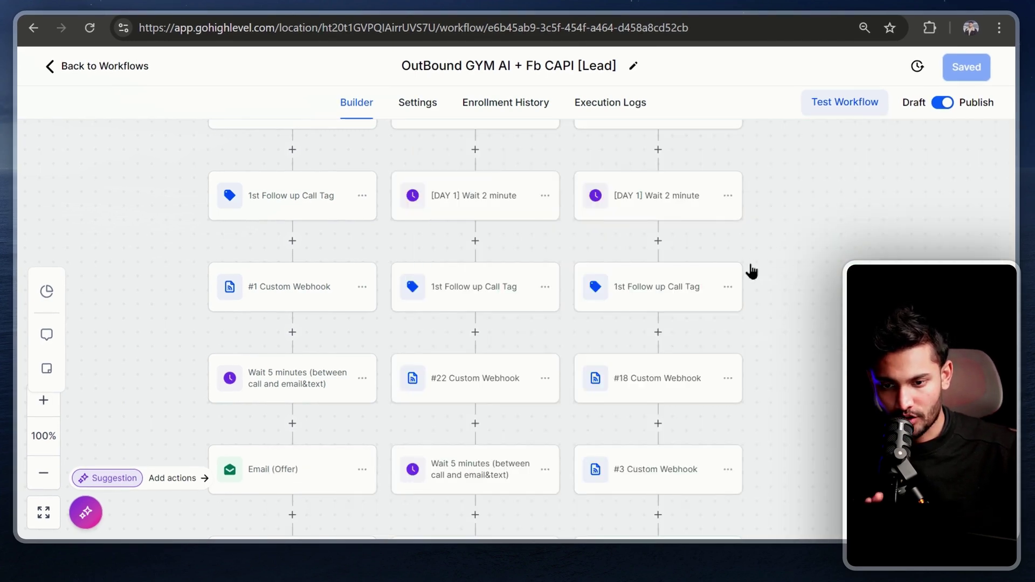
scroll(735, 296, up, 5)
scroll(710, 323, down, 3)
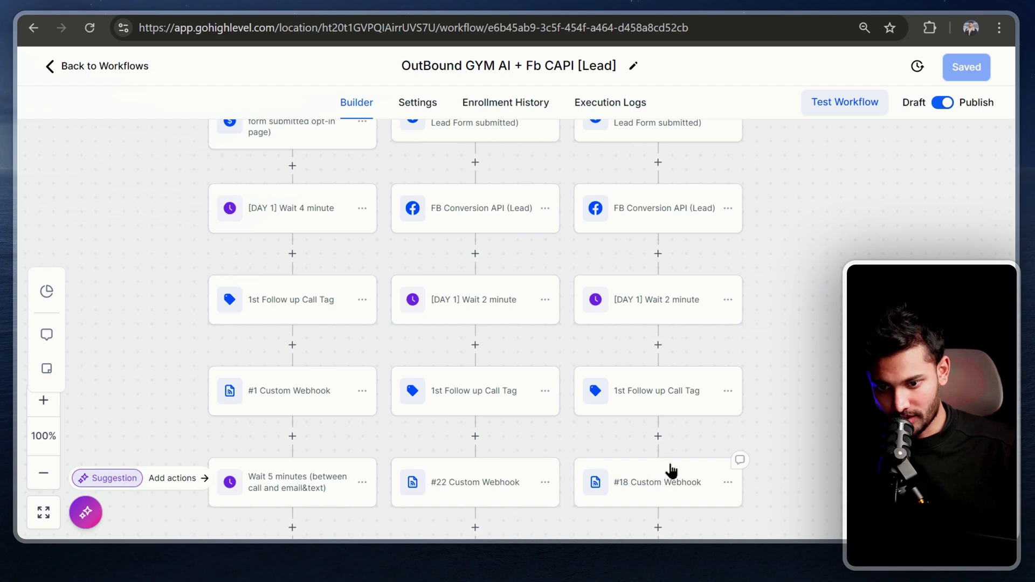
scroll(693, 419, up, 4)
scroll(749, 289, up, 8)
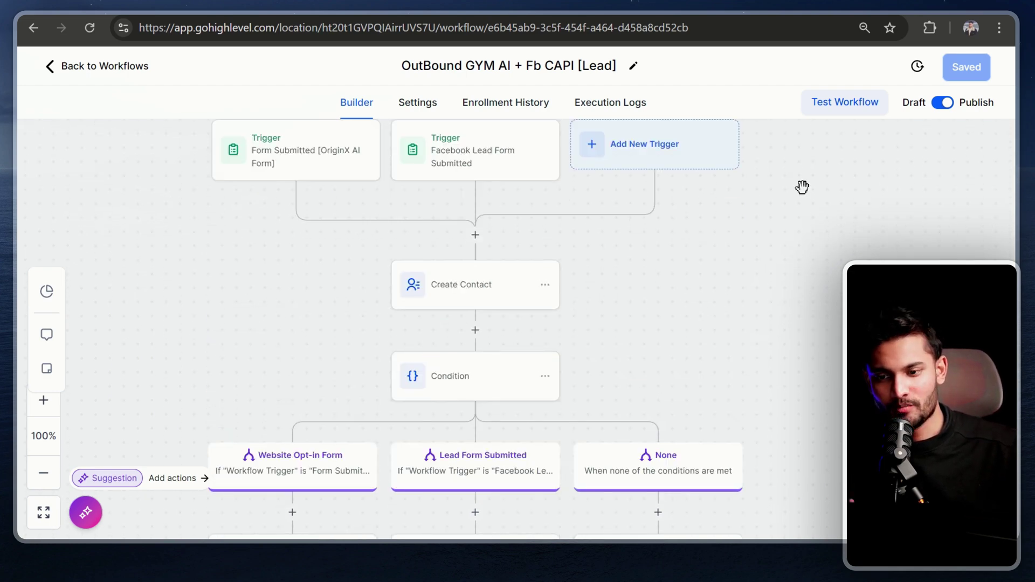
Step: Run a workflow test on the selected lead contact
click(845, 101)
text(danil)
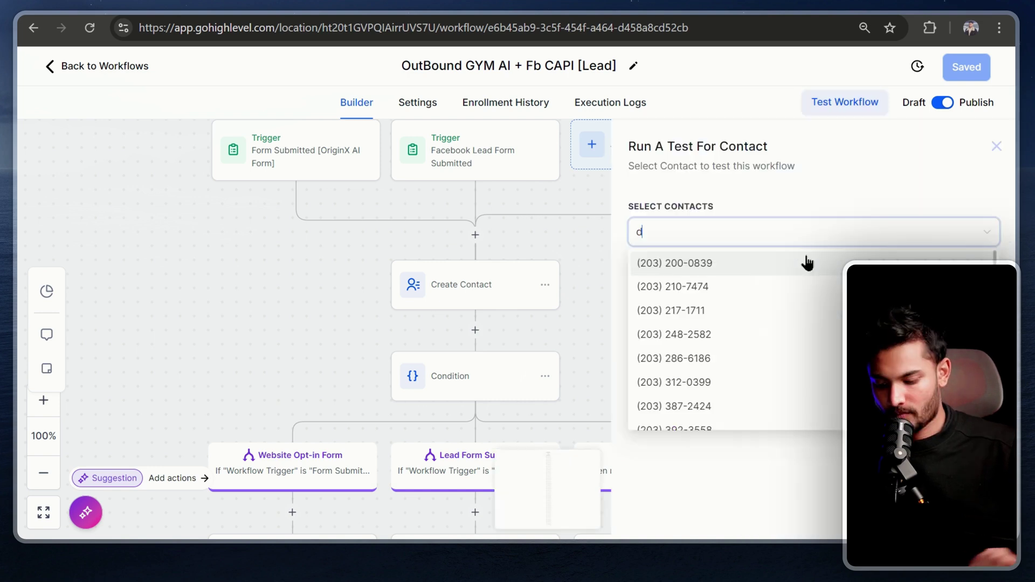
key(BackSpace)
key(BackSpace)
key(BackSpace)
key(BackSpace)
key(BackSpace)
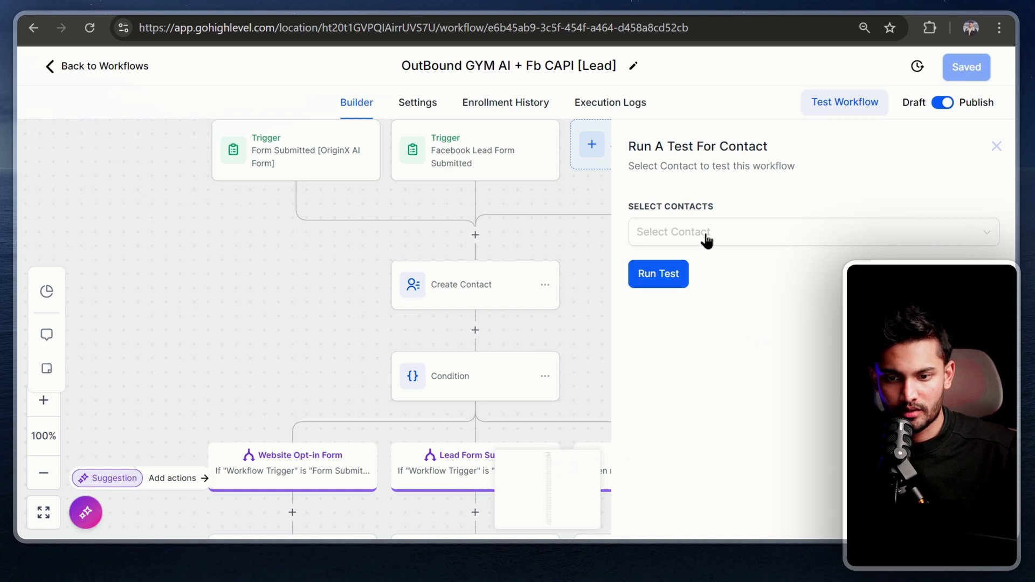
click(706, 235)
click(702, 264)
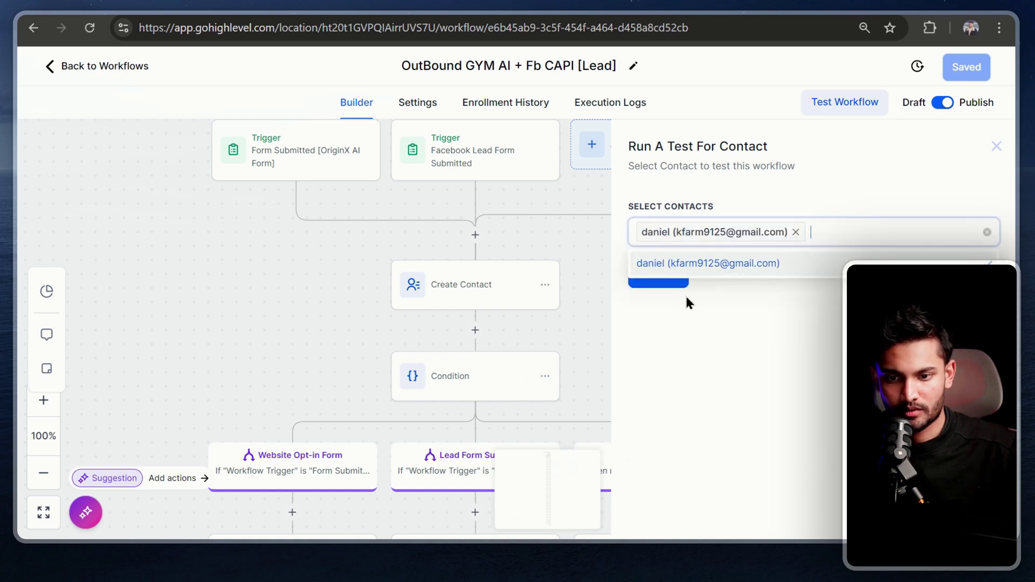
click(681, 286)
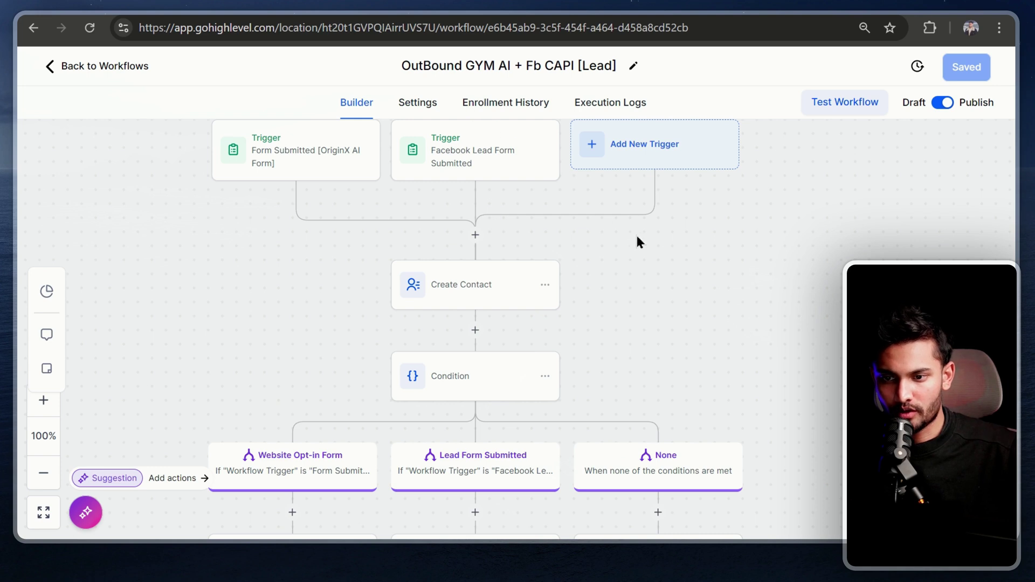
Step: Scroll down the workflow canvas while waiting for the AI call
scroll(638, 241, down, 4)
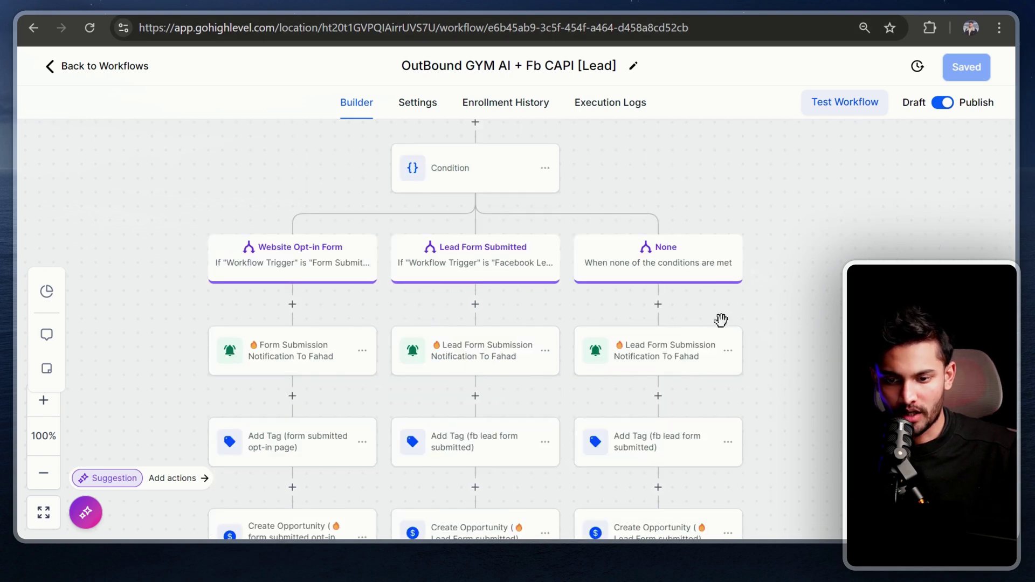
scroll(721, 320, down, 7)
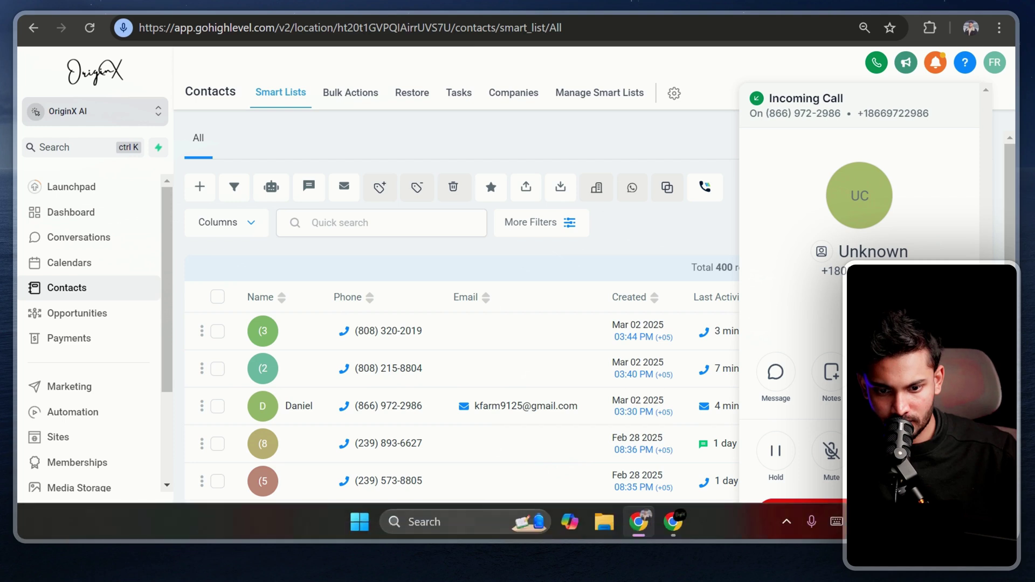
Step: Check audio in Windows Quick Settings and take the AI test call
click(952, 520)
click(955, 167)
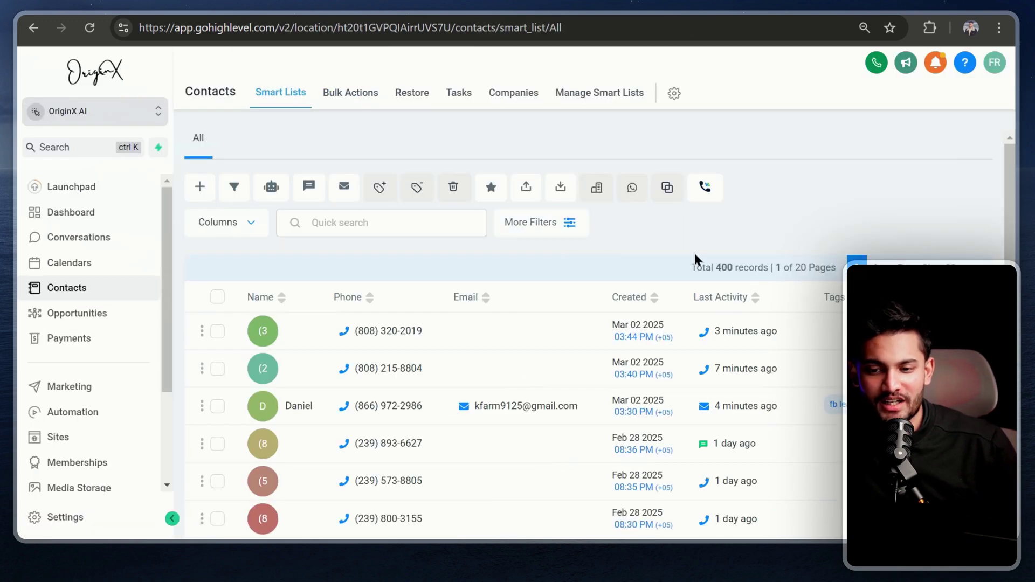
scroll(695, 257, down, 4)
scroll(690, 258, up, 4)
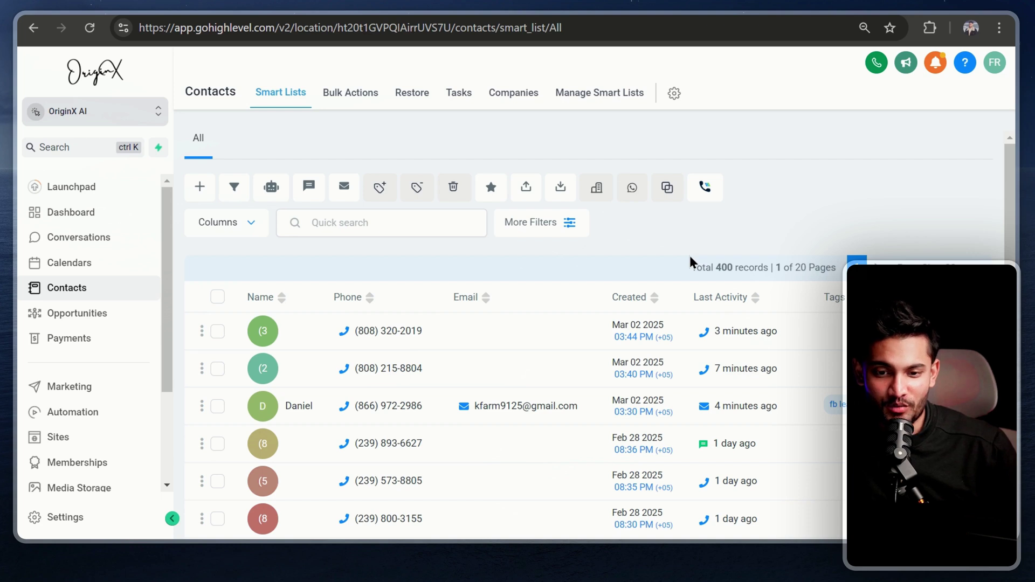